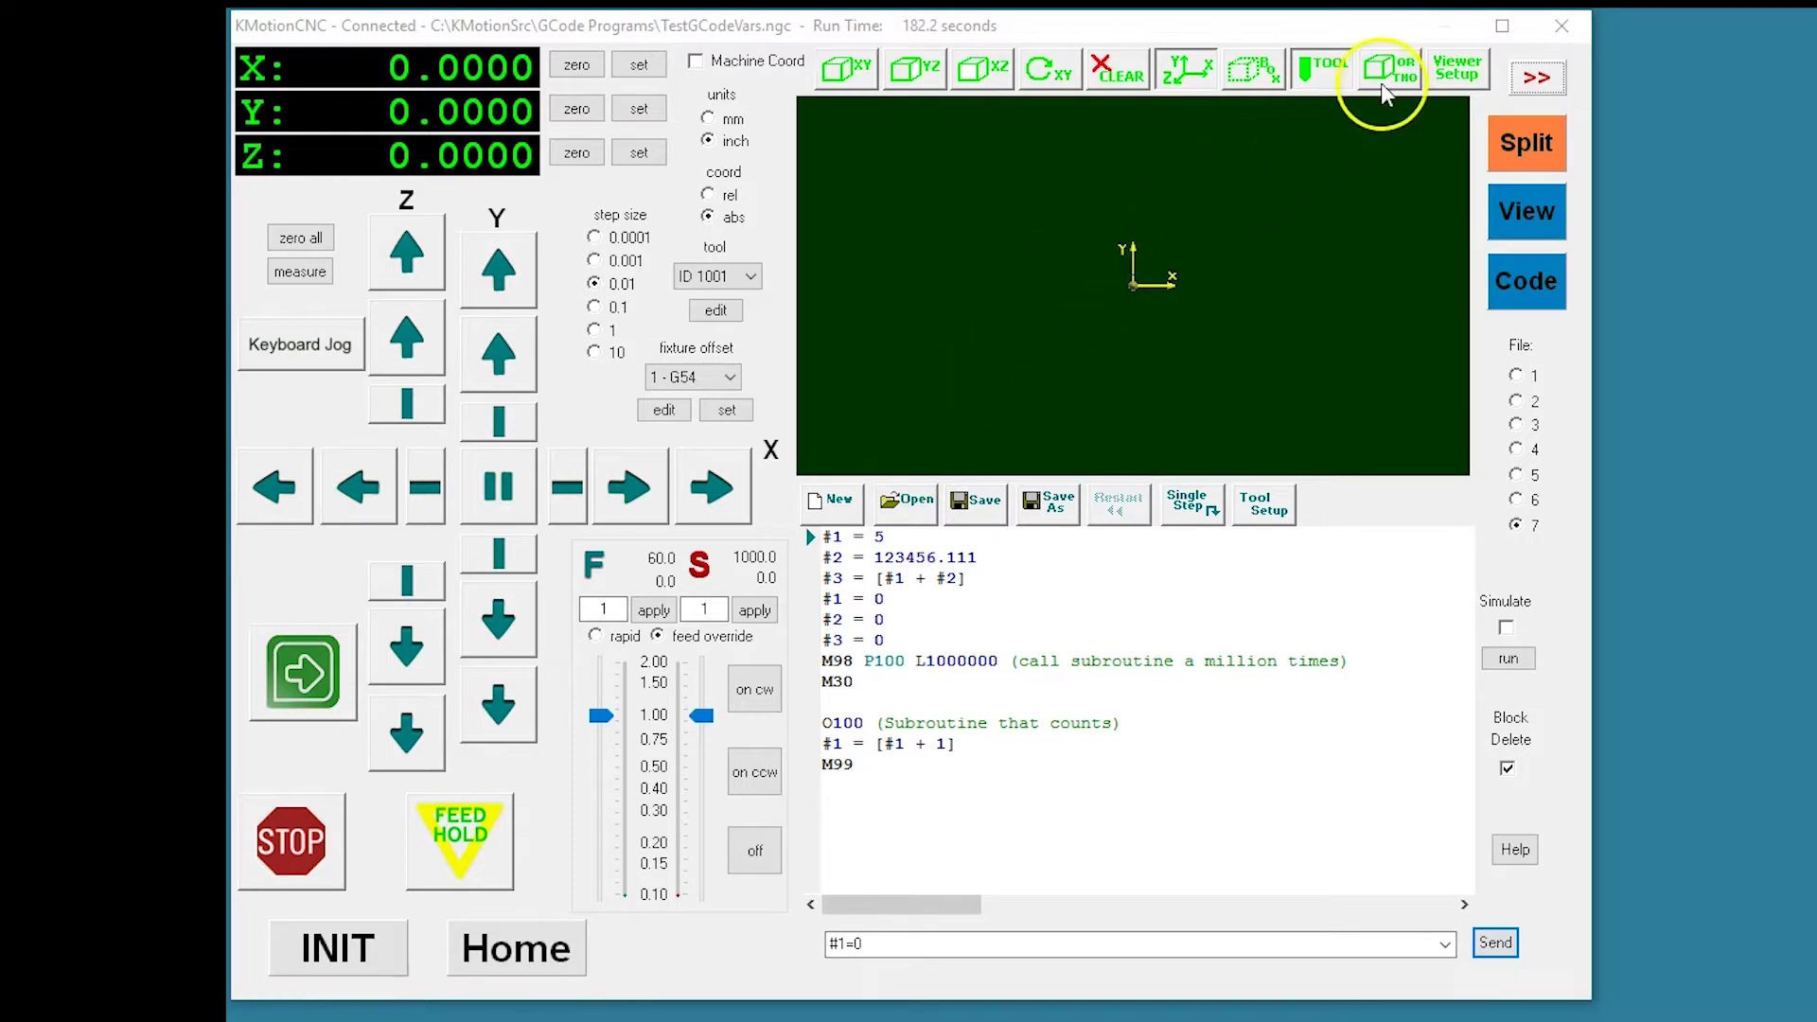
- Expand the GCode Vars watch panel so it shows #1 through #6, all at 0.000
left_click(1526, 83)
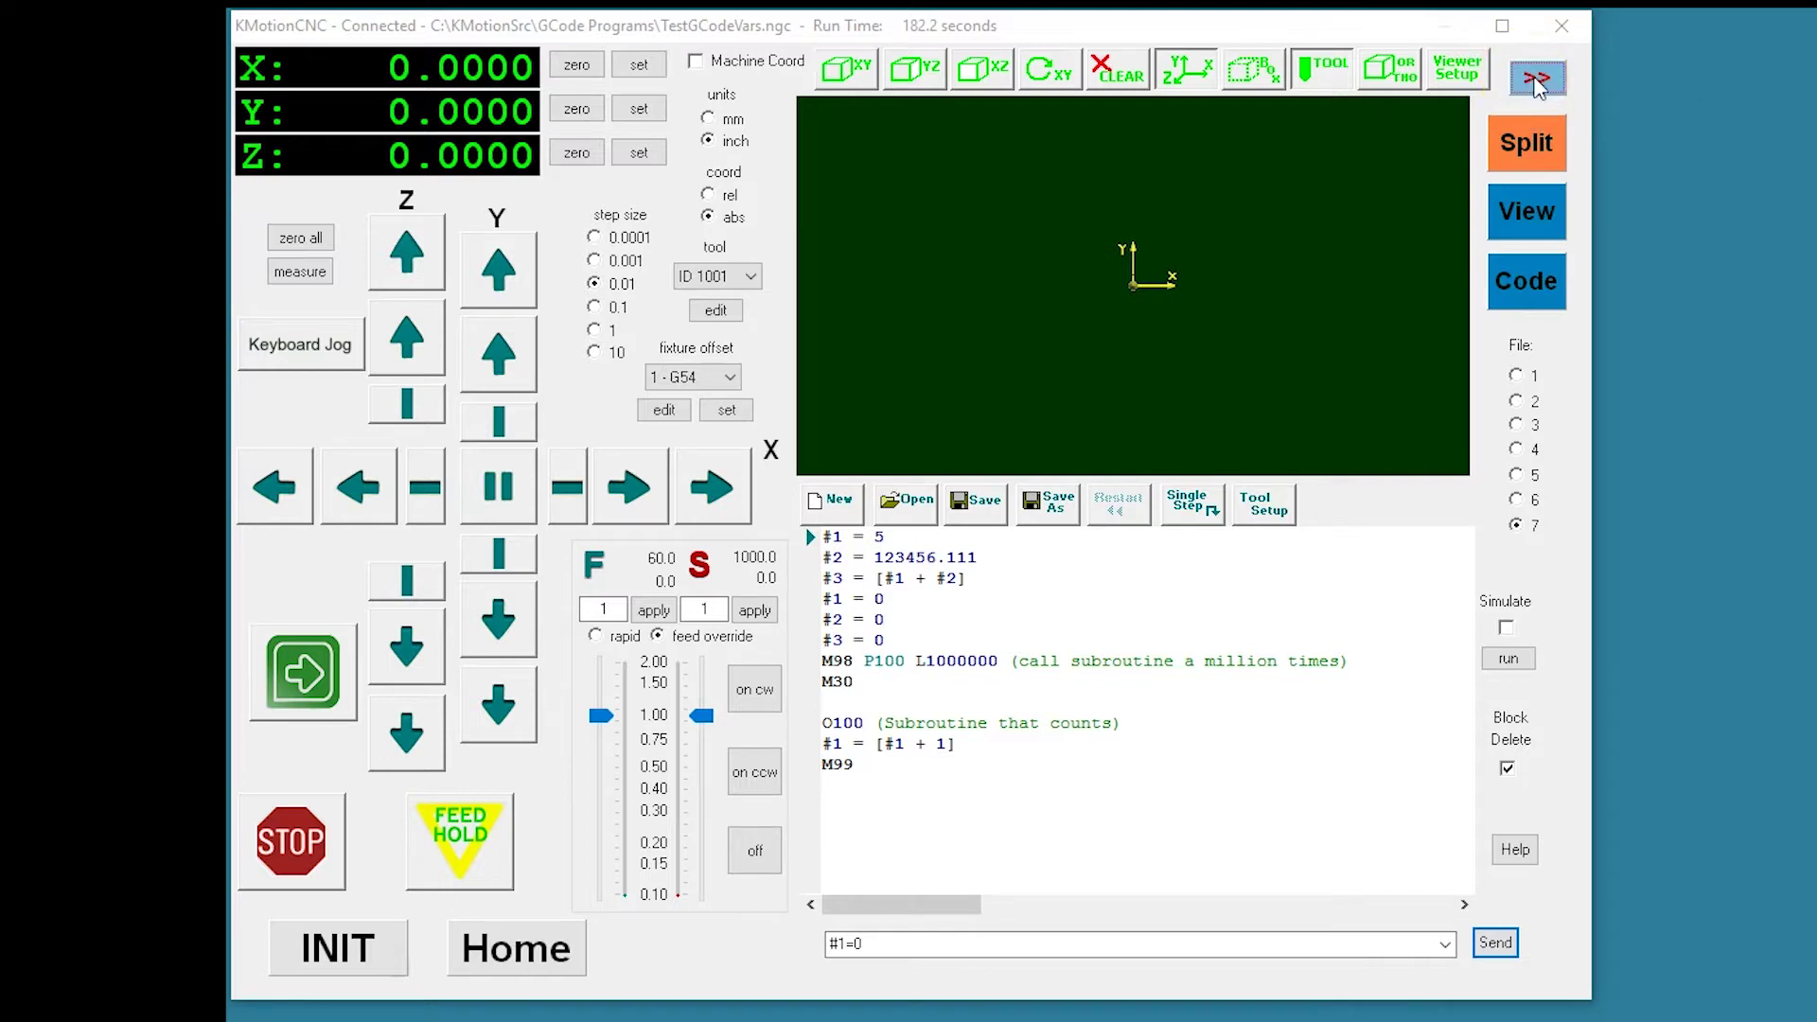
left_click(1538, 81)
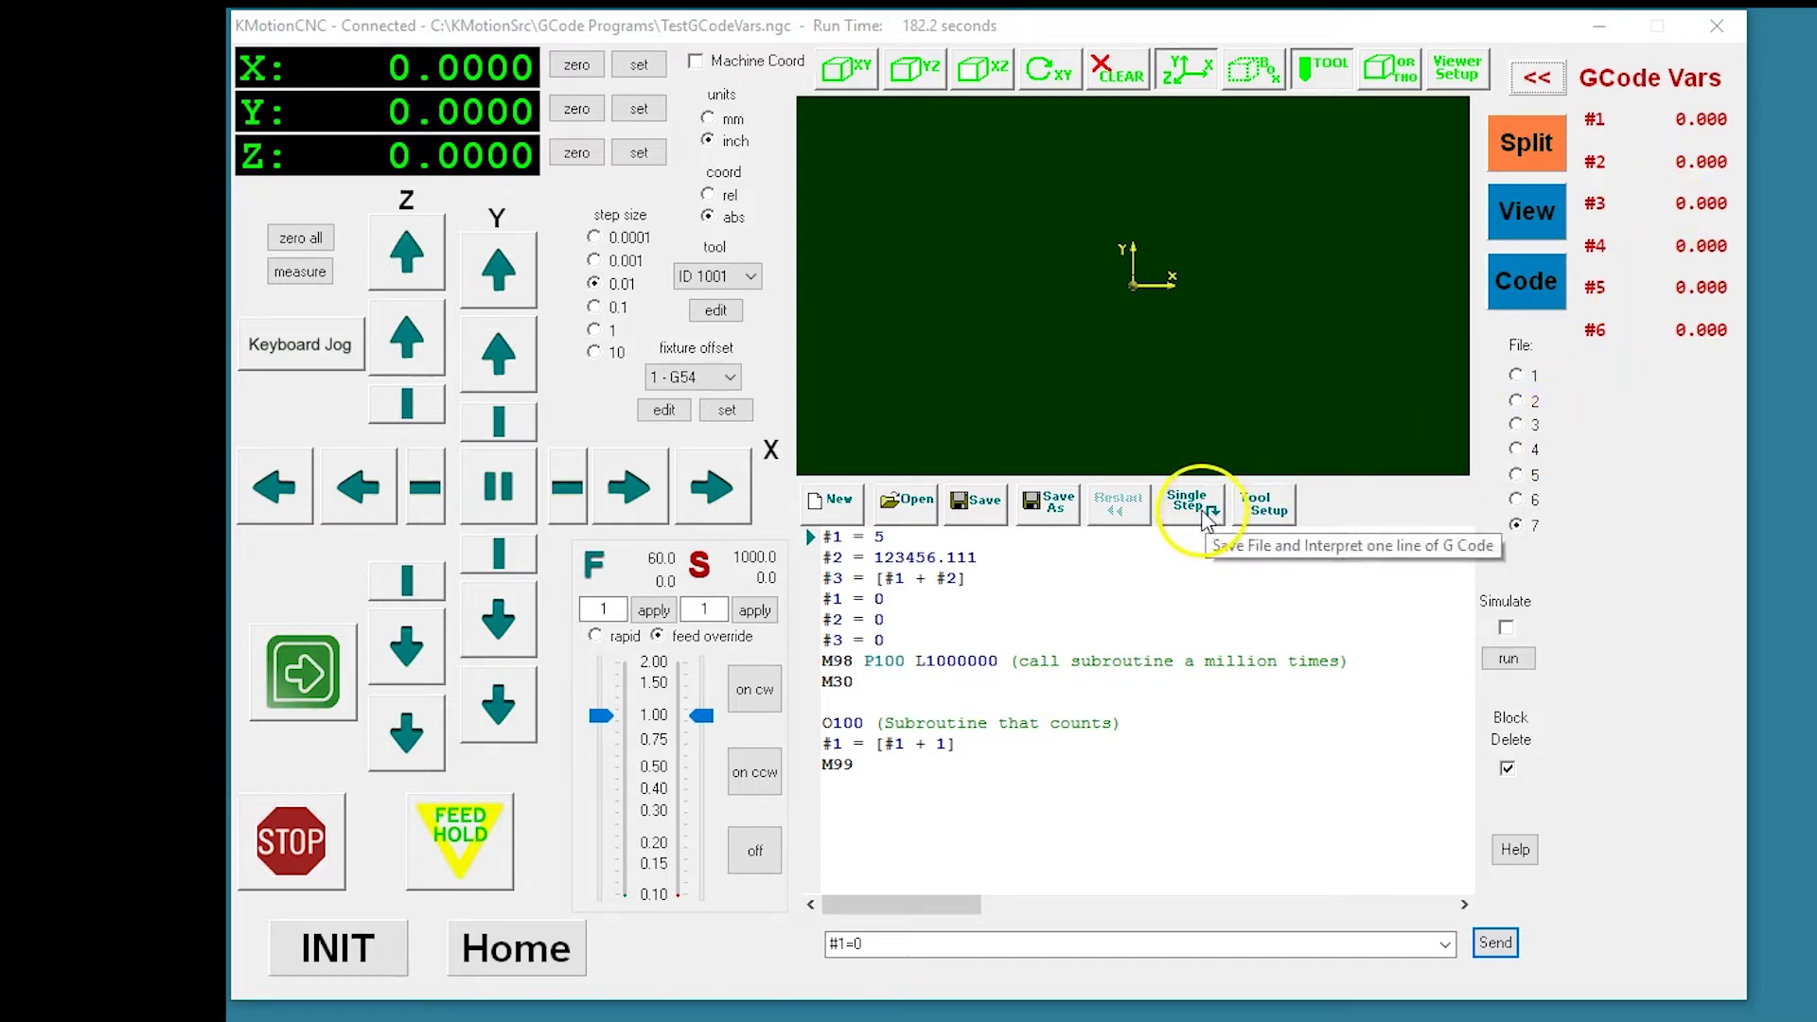
- Single-step through the lines that set #1–#3, then through the lines that reset them to 0
left_click(1204, 519)
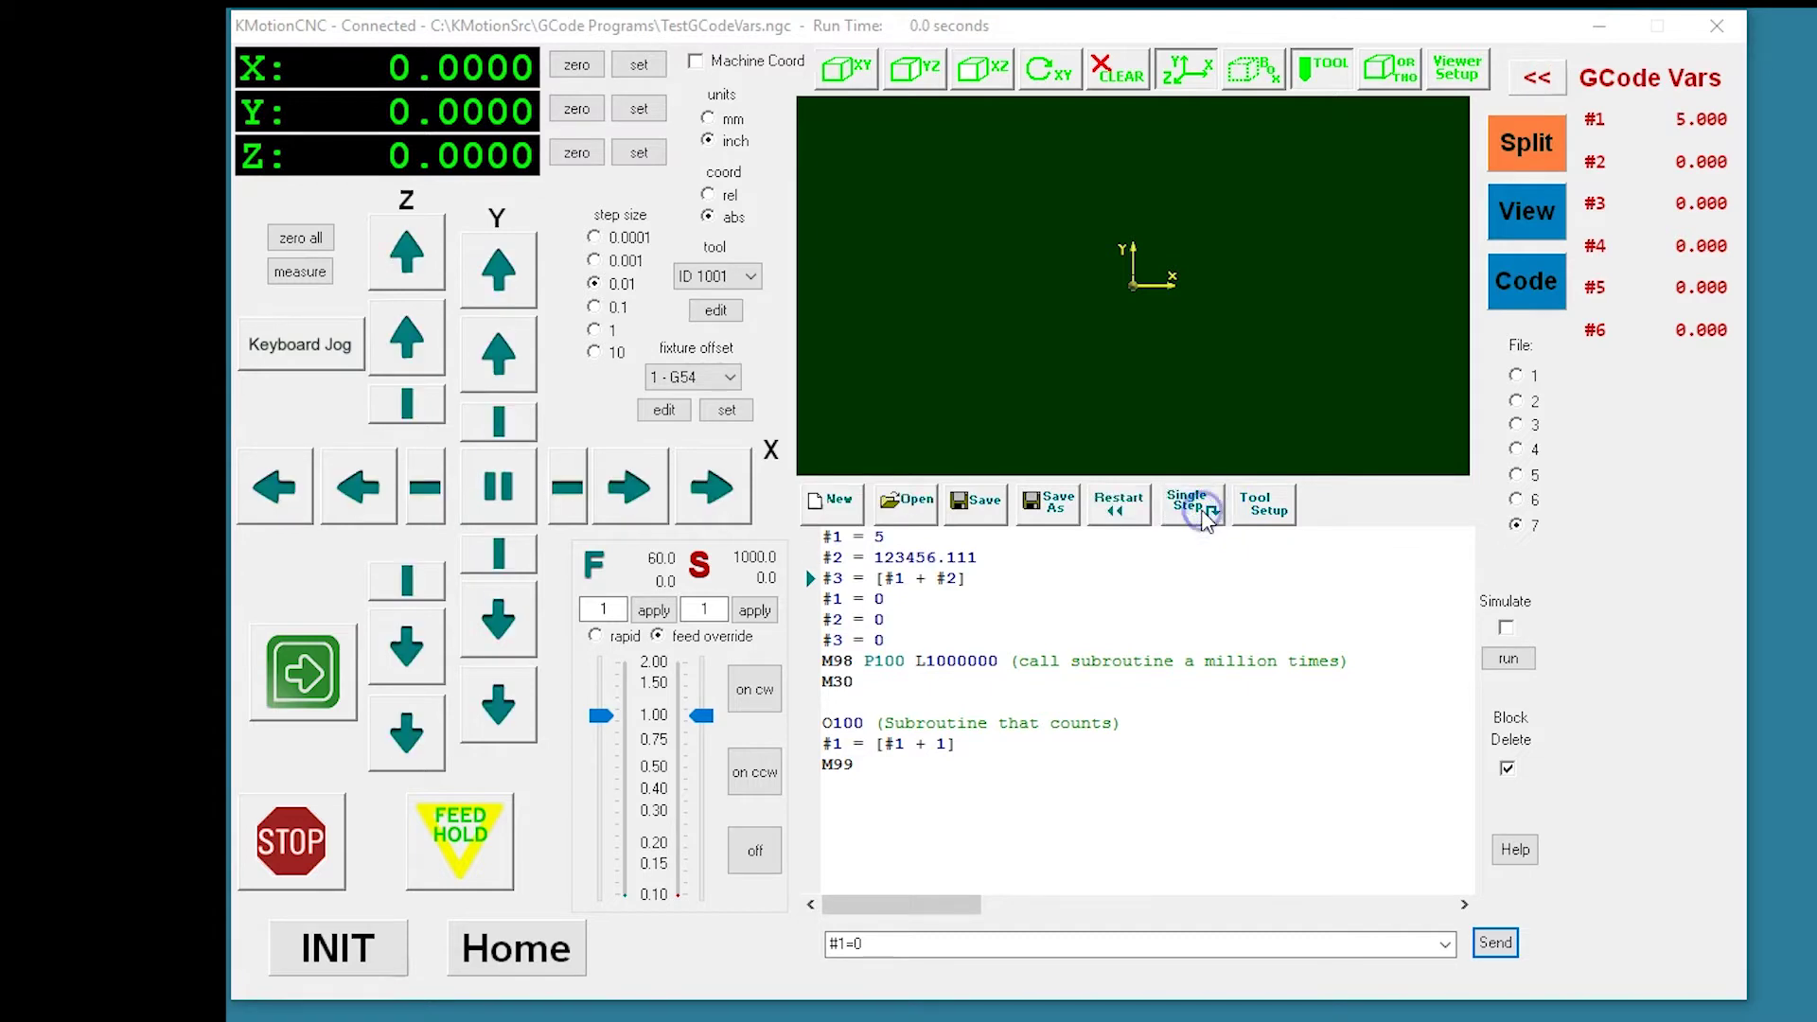
left_click(1204, 519)
left_click(1204, 518)
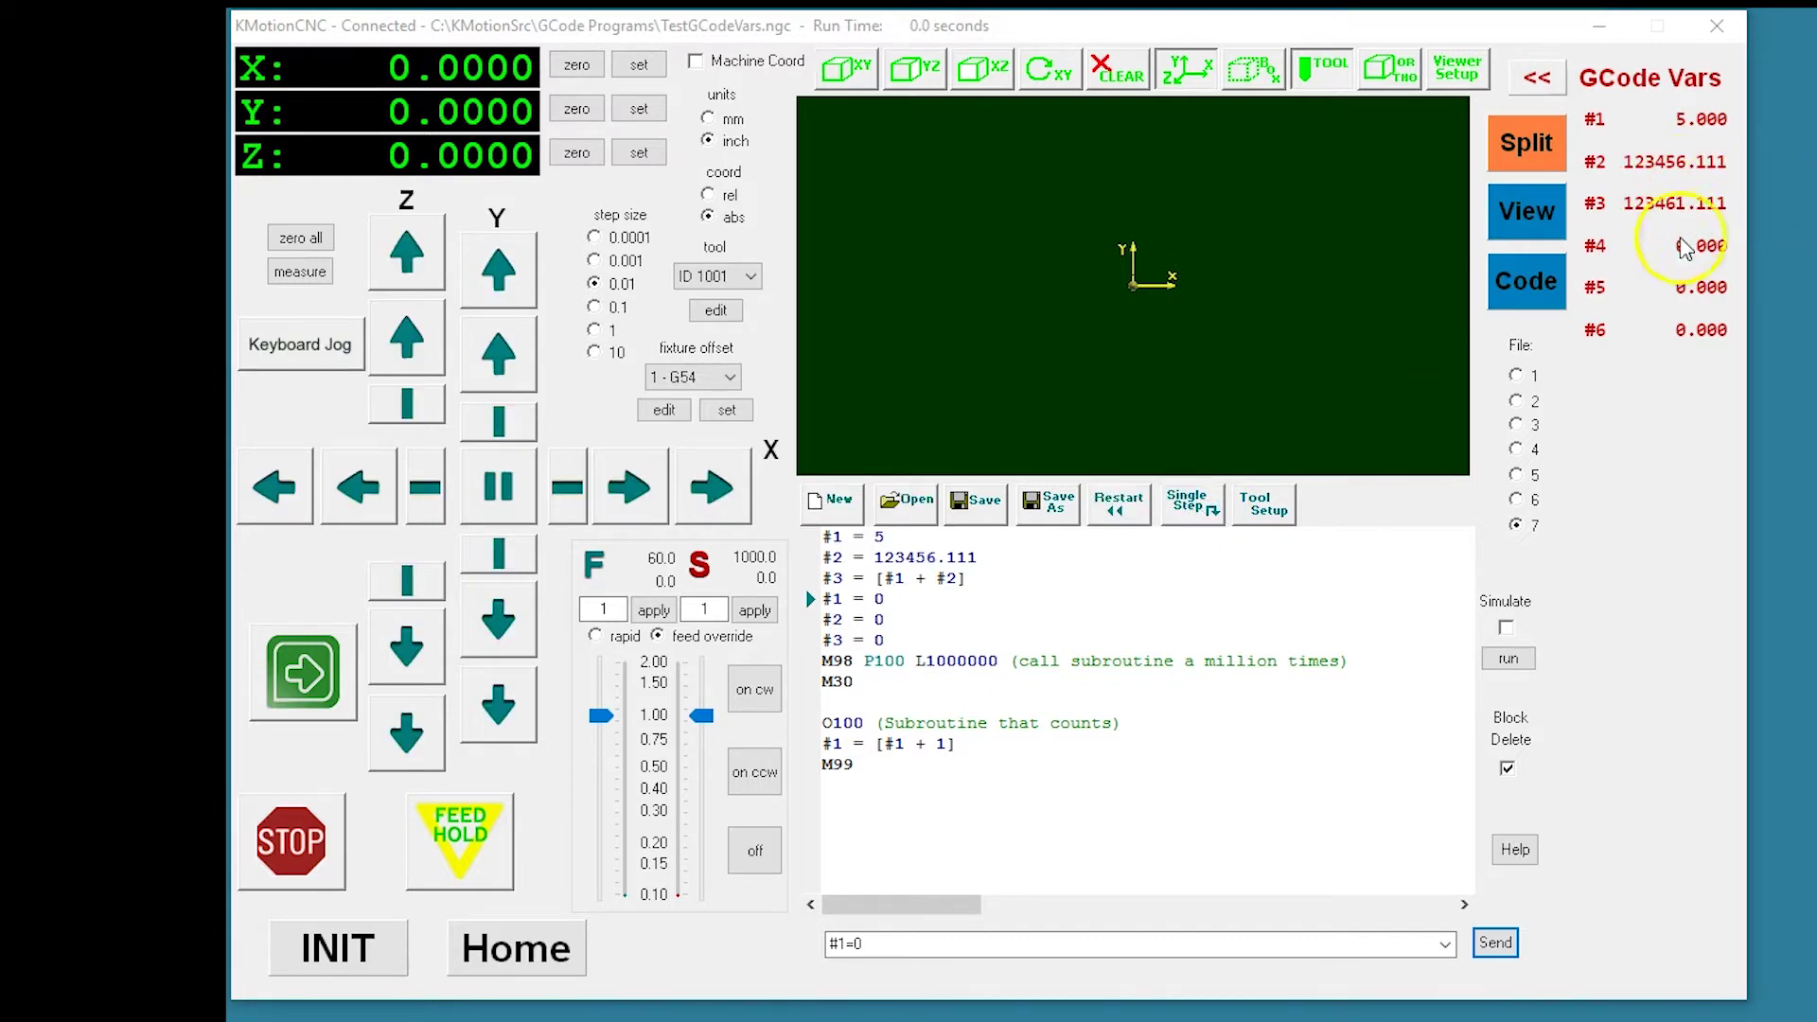
left_click(1204, 511)
left_click(1205, 511)
left_click(1204, 511)
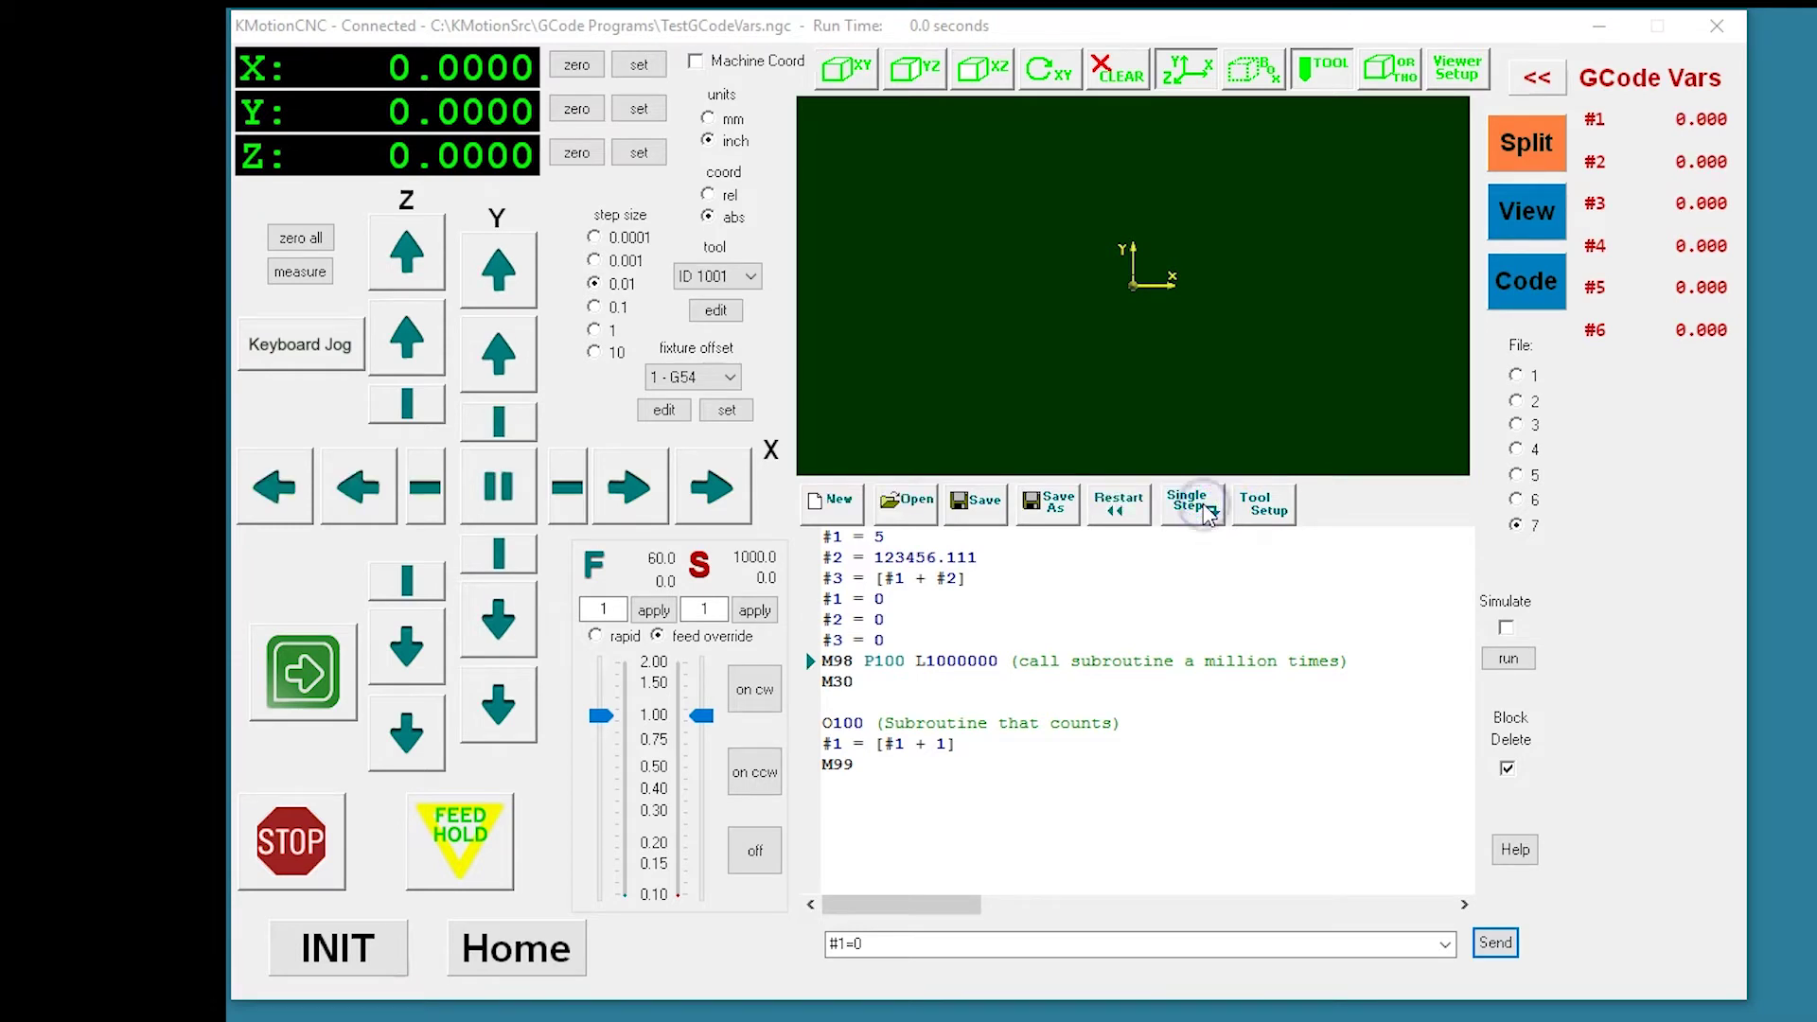
- Advance the program to the M98 call of the O100 subroutine that increments #1
left_click(1003, 660)
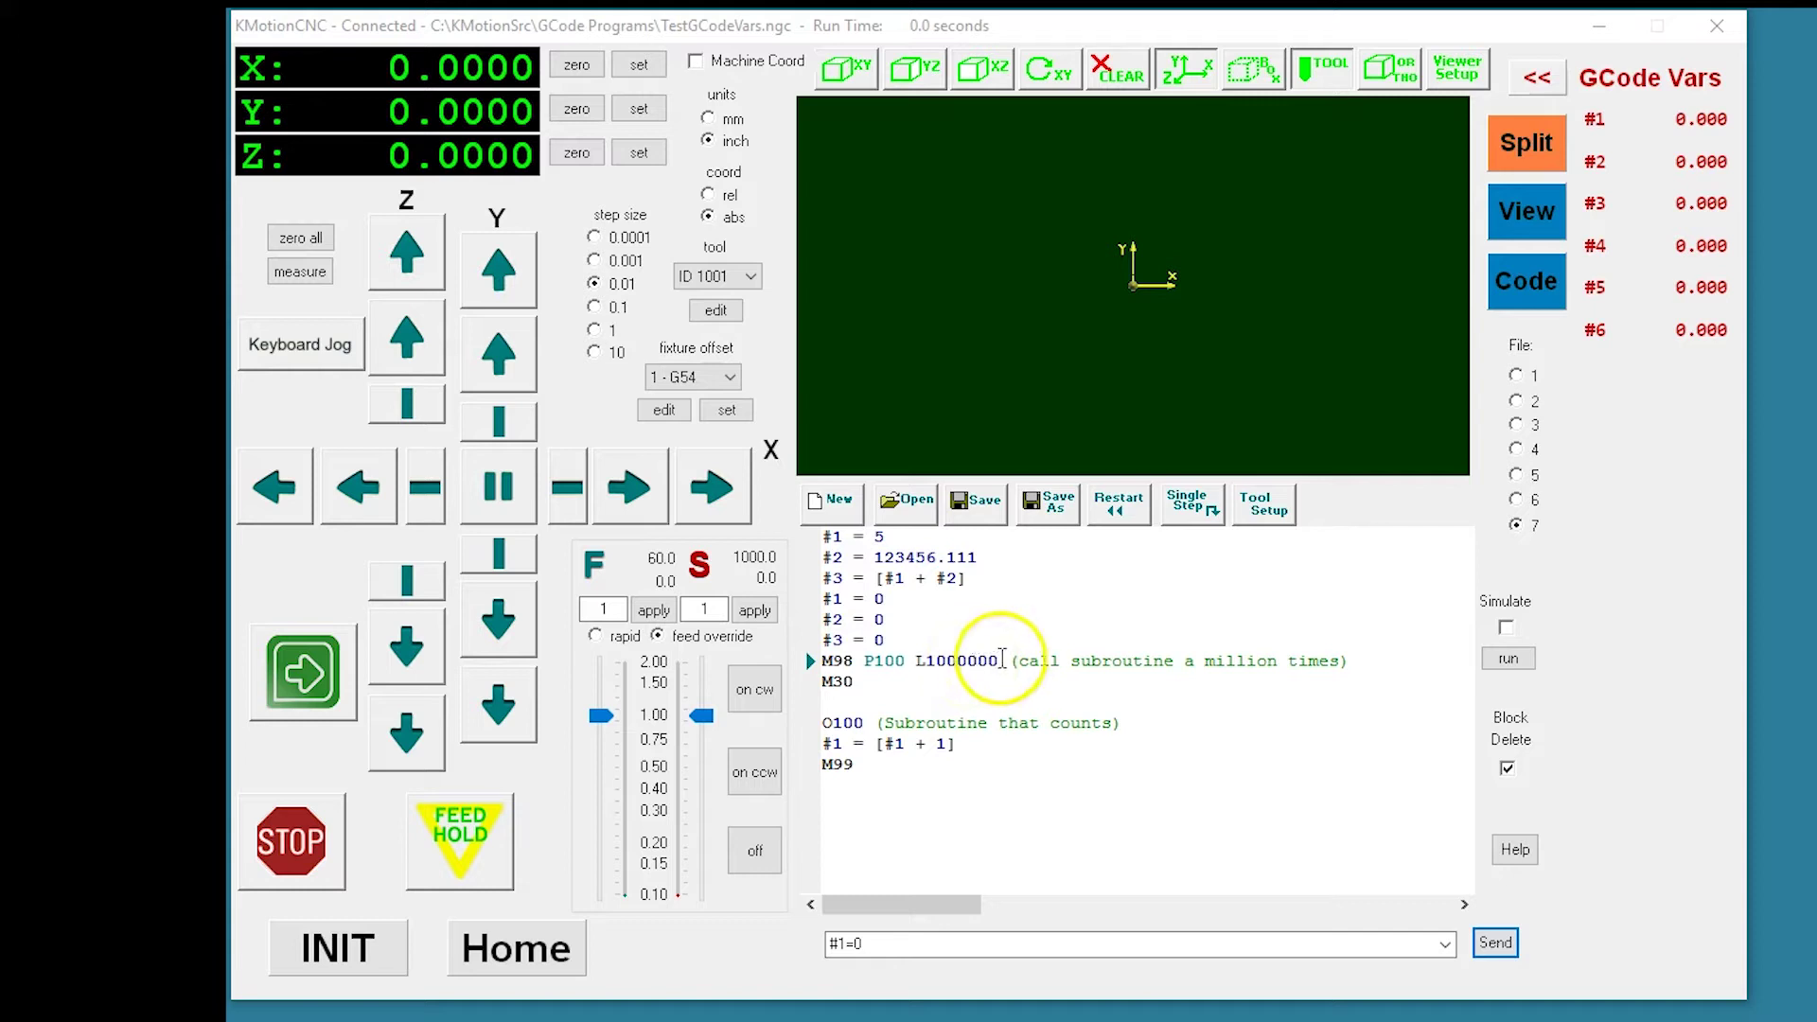
left_click(935, 747)
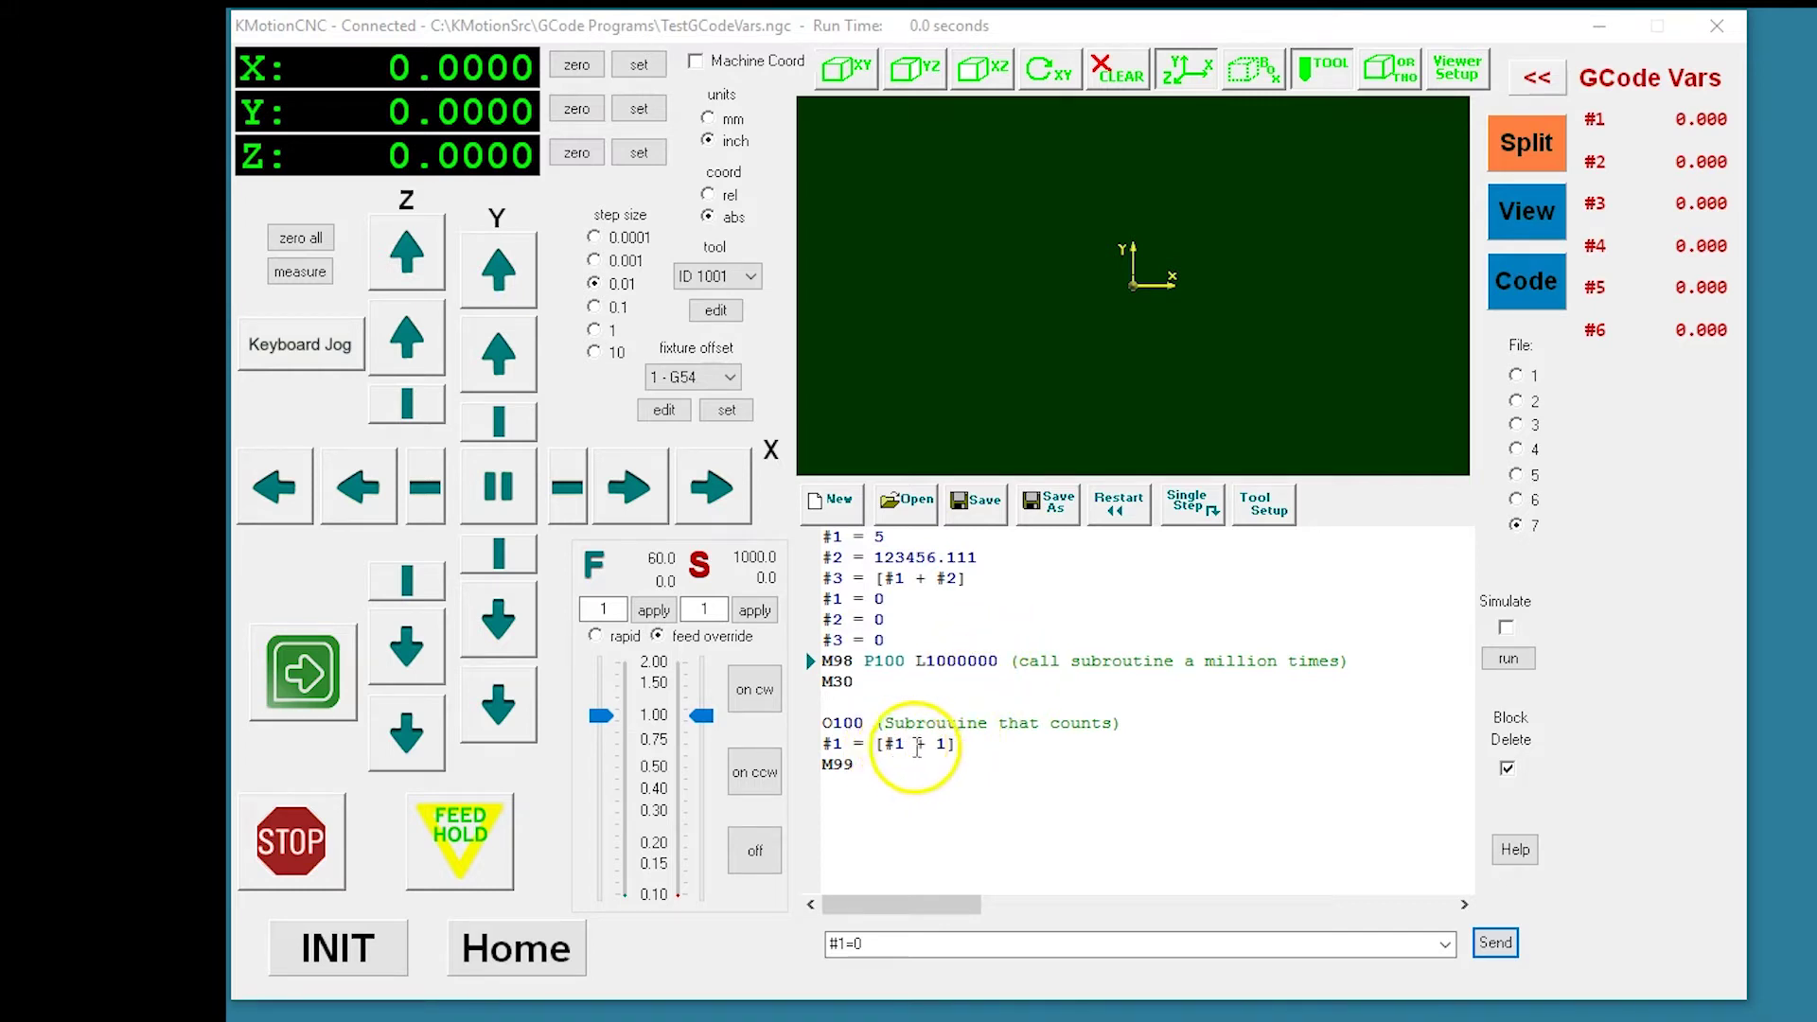
left_click(954, 748)
left_click(934, 742)
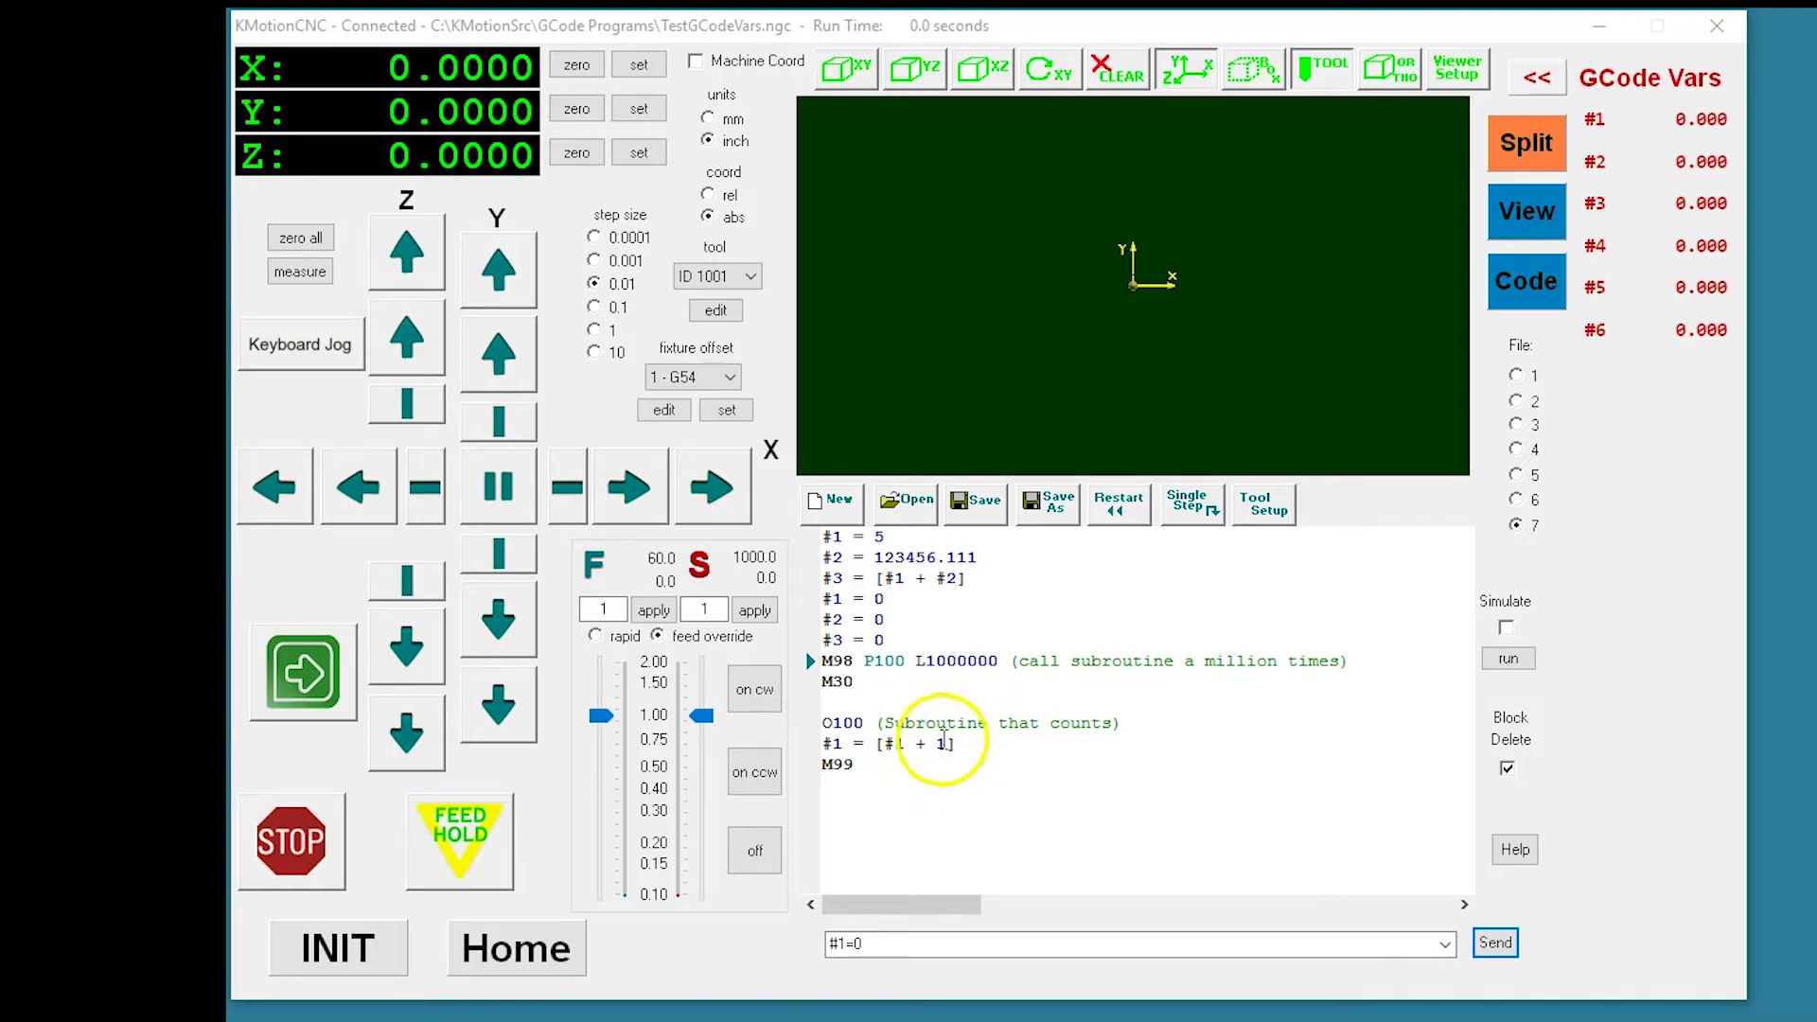
left_click(951, 721)
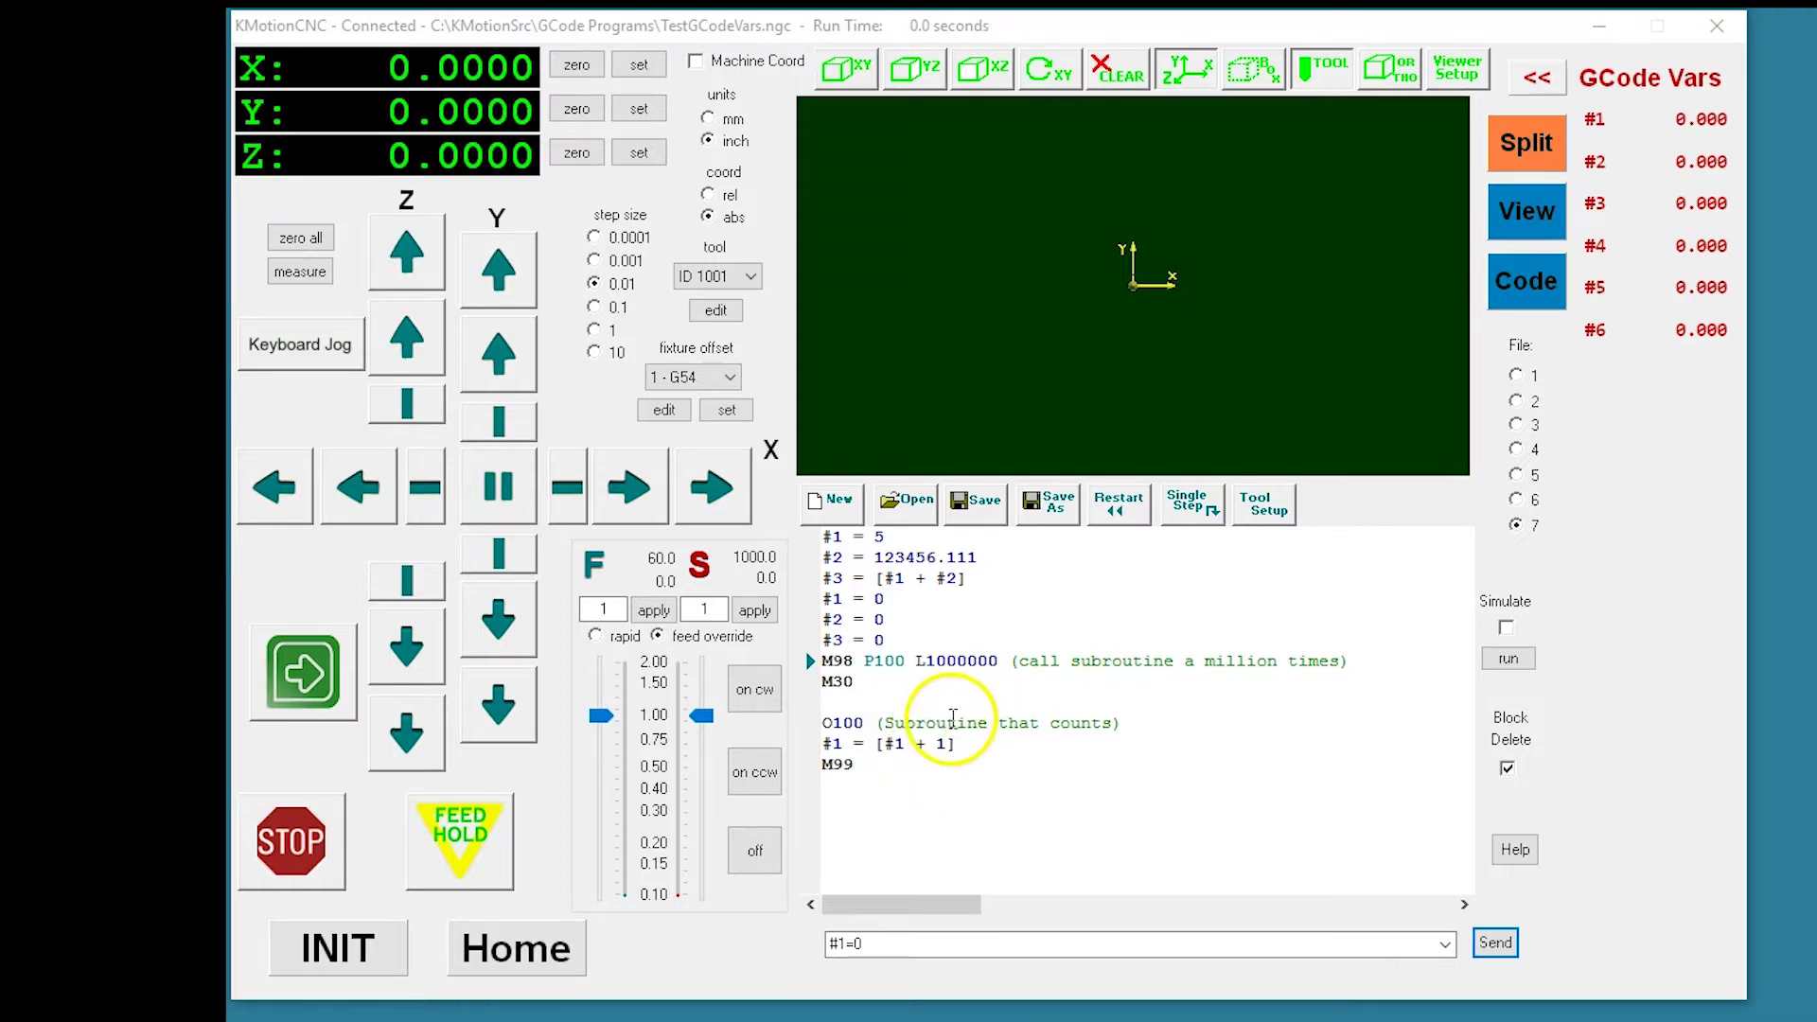
- Run TestGCodeVars.ngc to completion, counting #1 up to 1000000 in 7.3 seconds
left_click(319, 674)
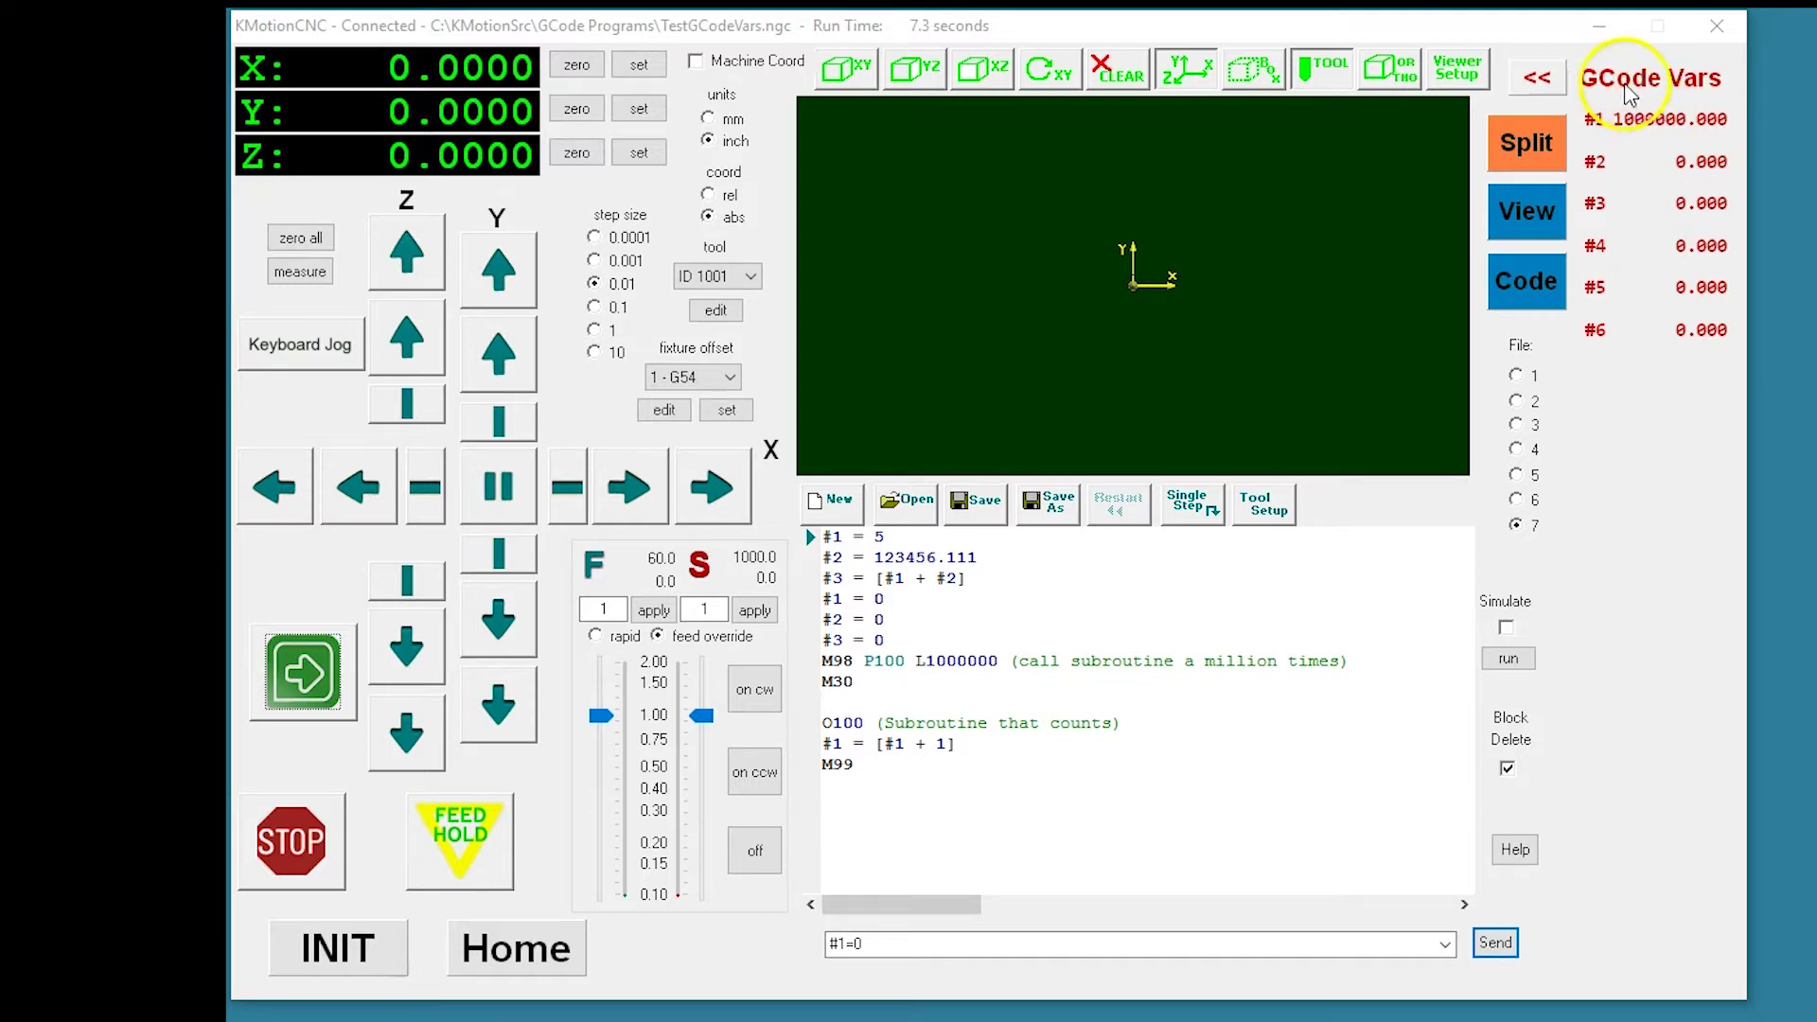
- Collapse the GCode Vars watch panel
left_click(1537, 81)
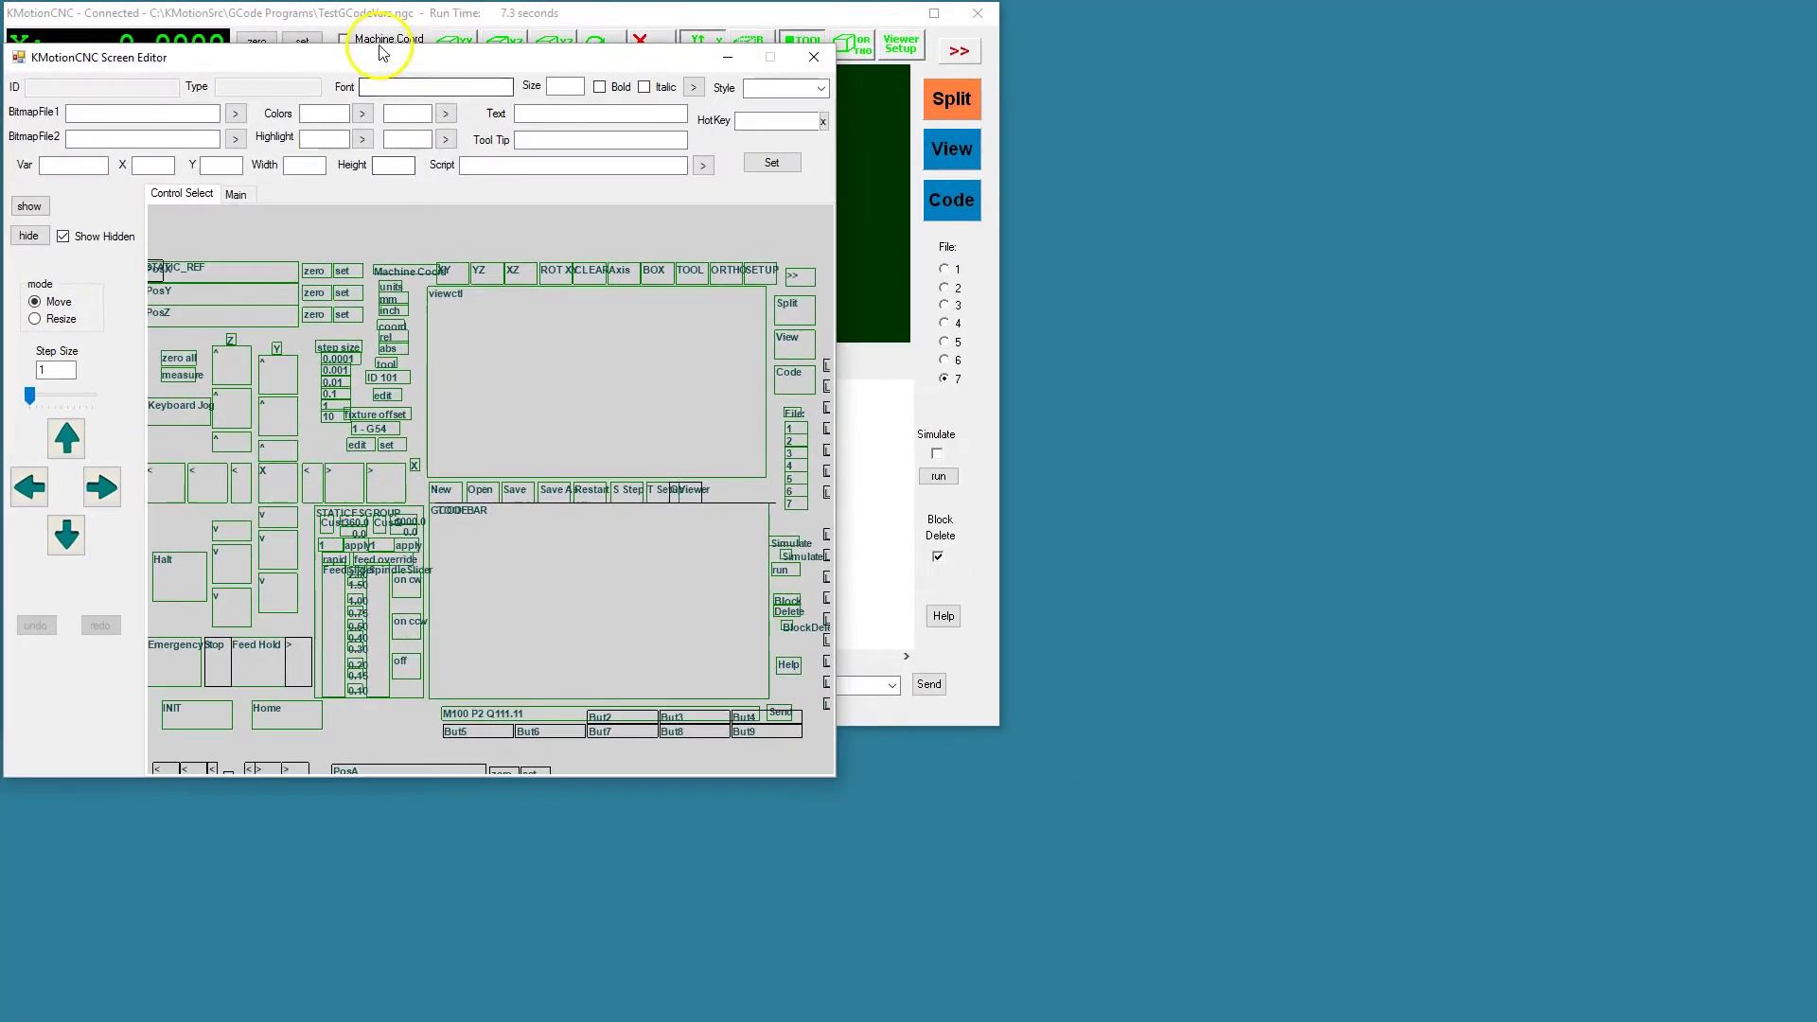
- Move the Screen Editor aside and browse for a screen script from its Main settings
left_click_drag(383, 53, 1185, 355)
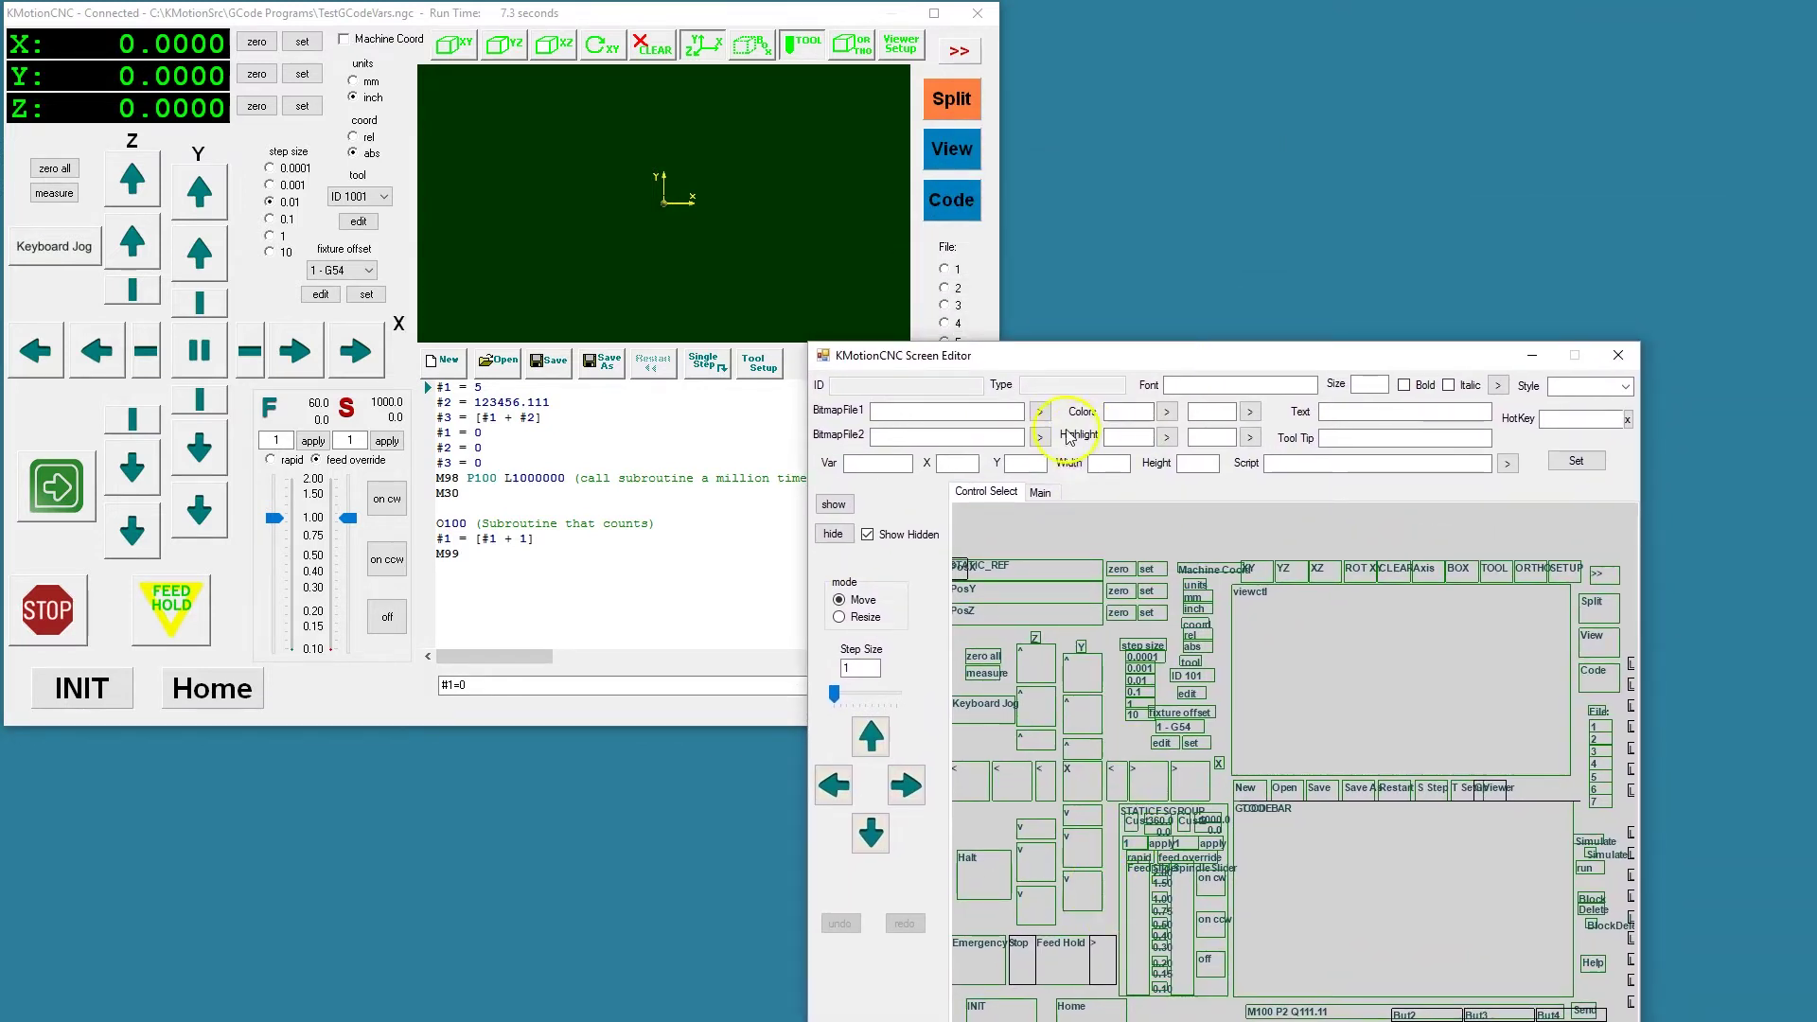
left_click_drag(1050, 363, 1044, 230)
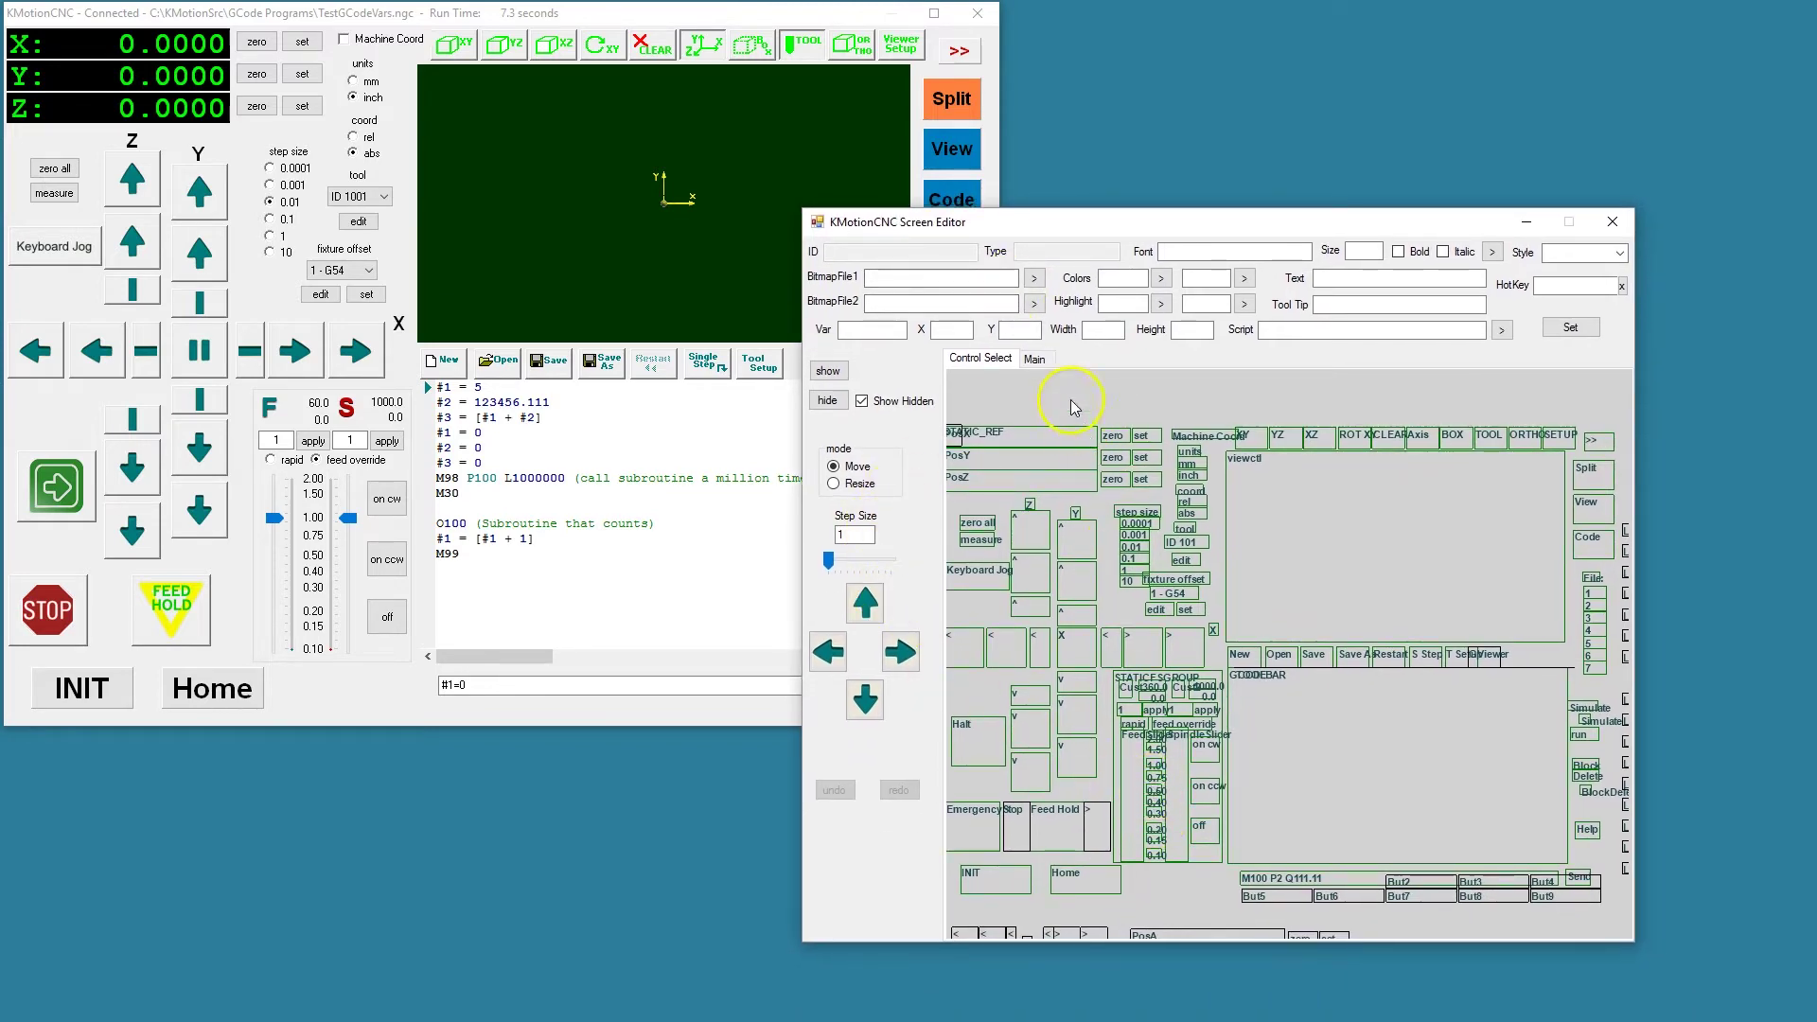
left_click(1035, 359)
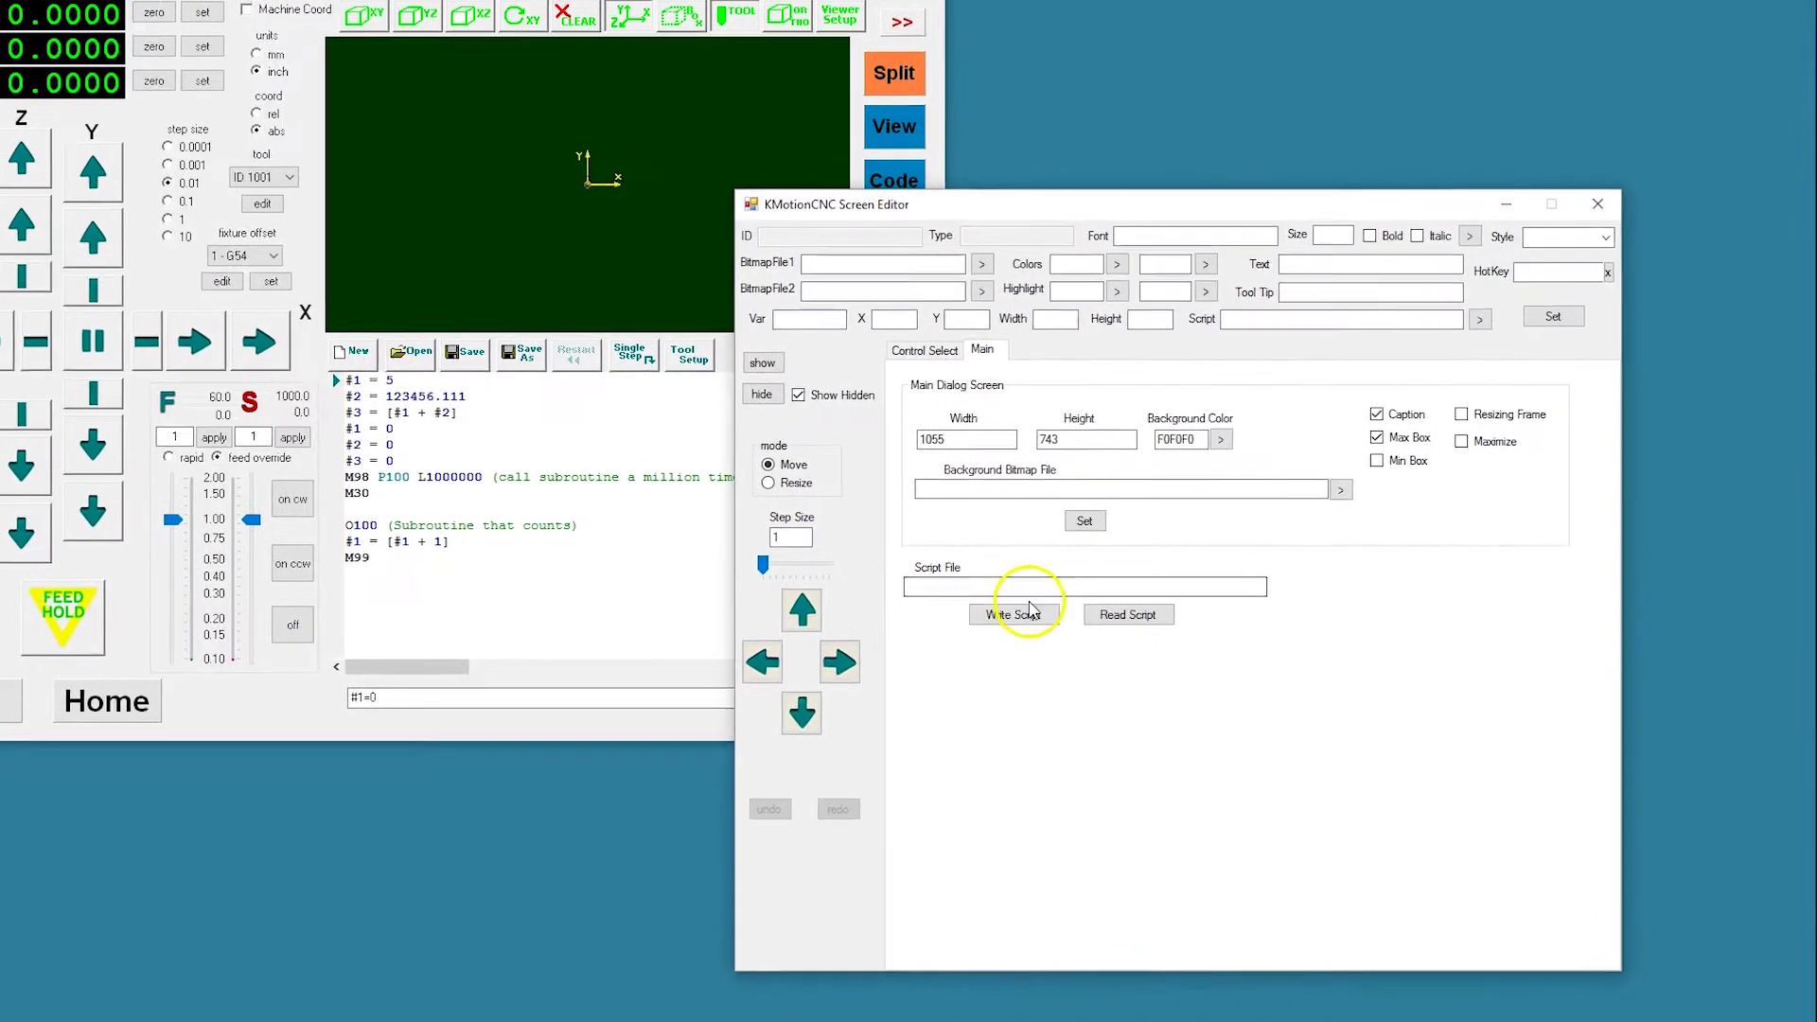
left_click(1129, 614)
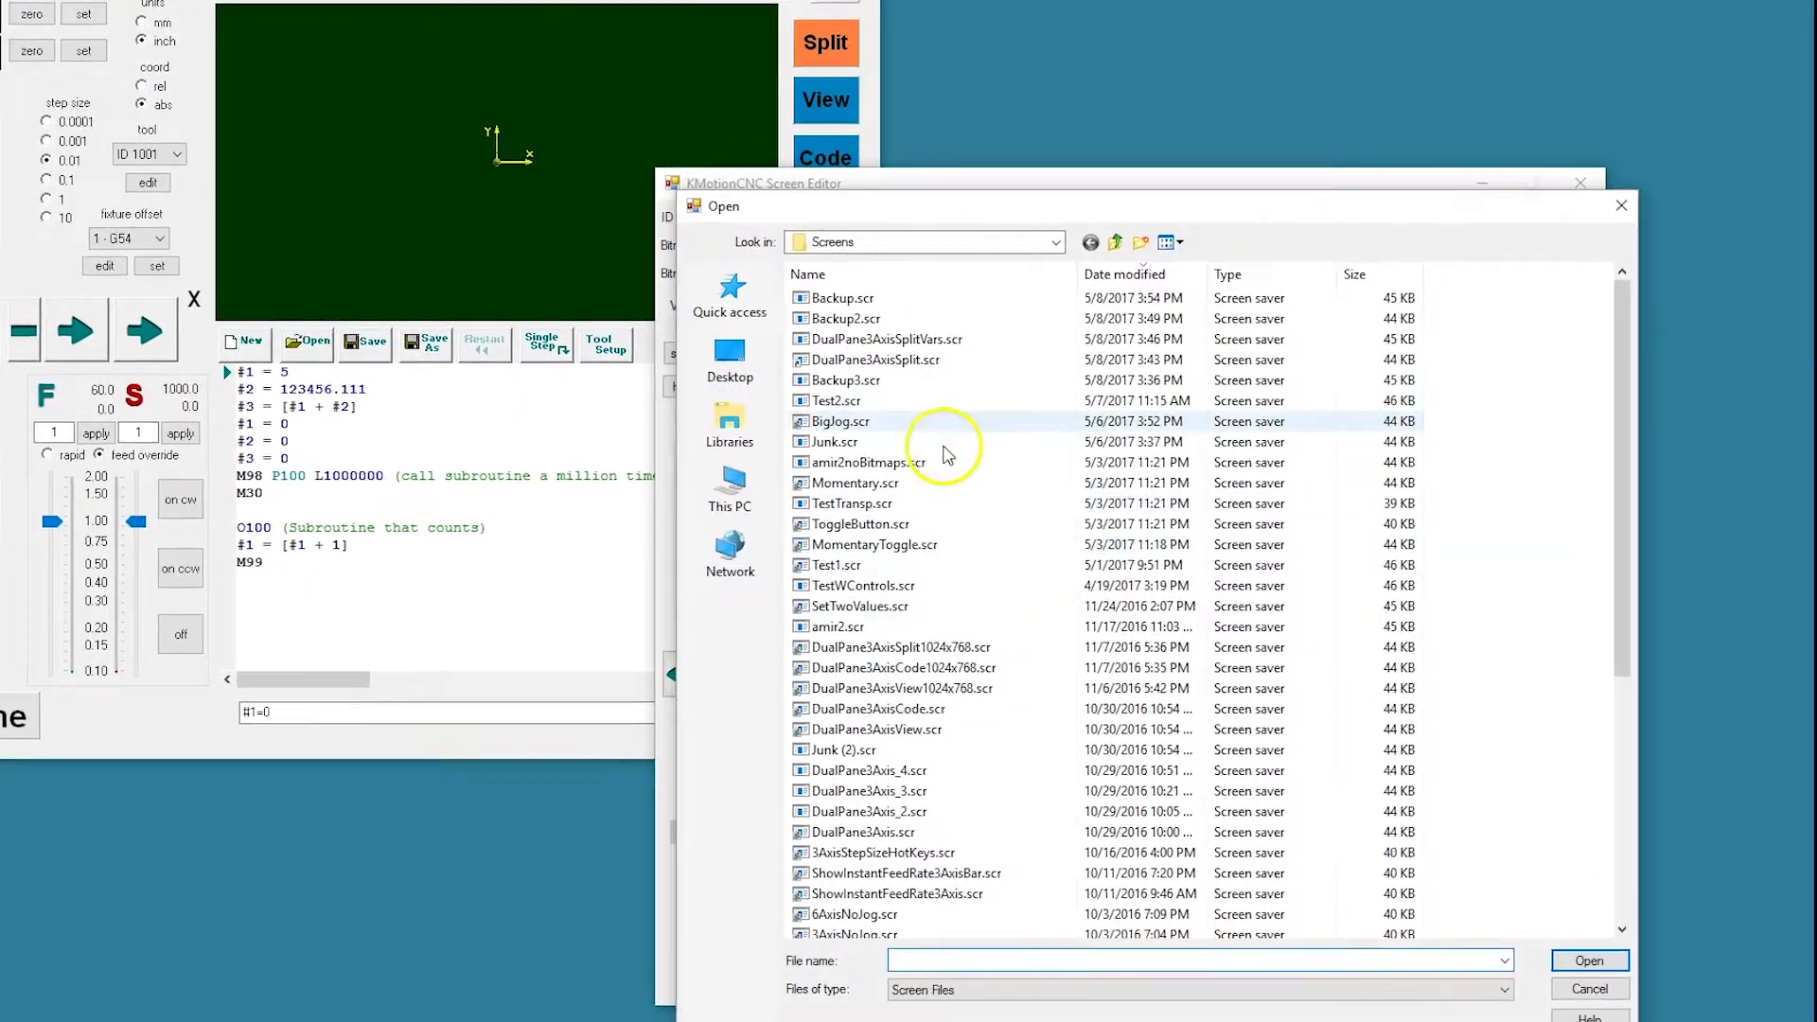
- Load DualPane3AxisSplit.scr and confirm its '>>' button runs SScript:DualPane3AxisSplitVars.scr
double_click(812, 352)
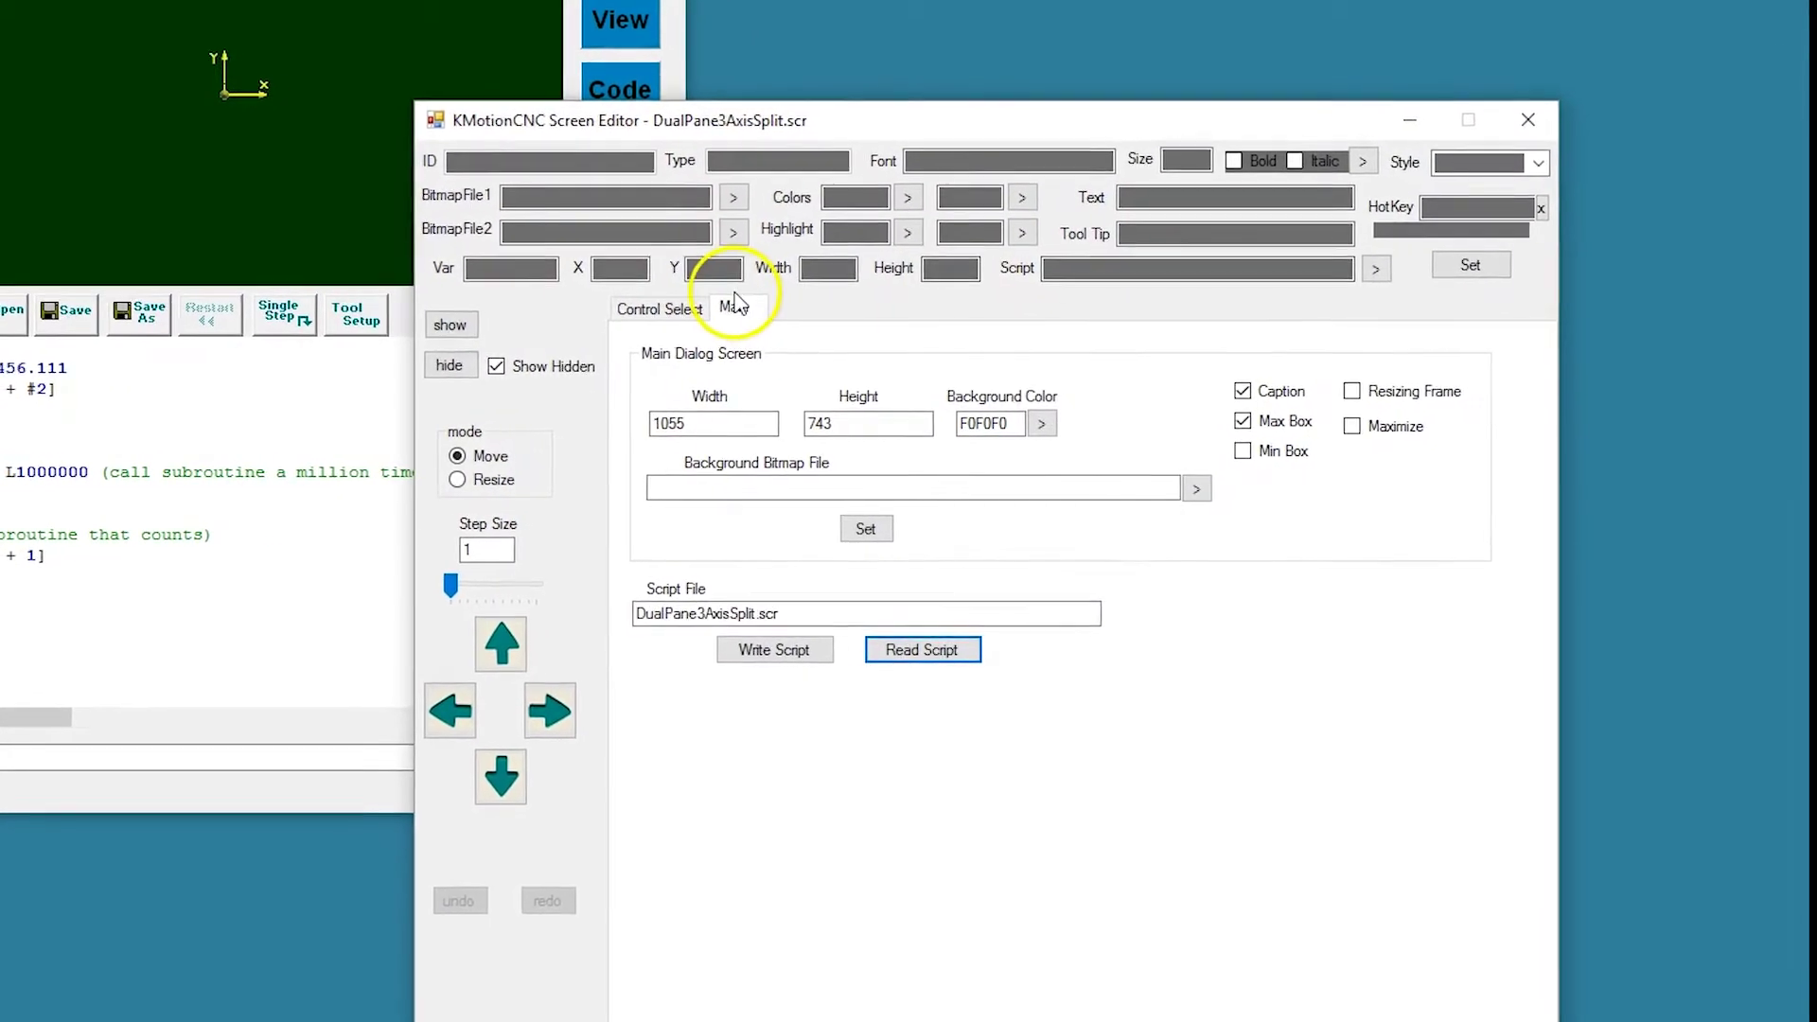
left_click(729, 308)
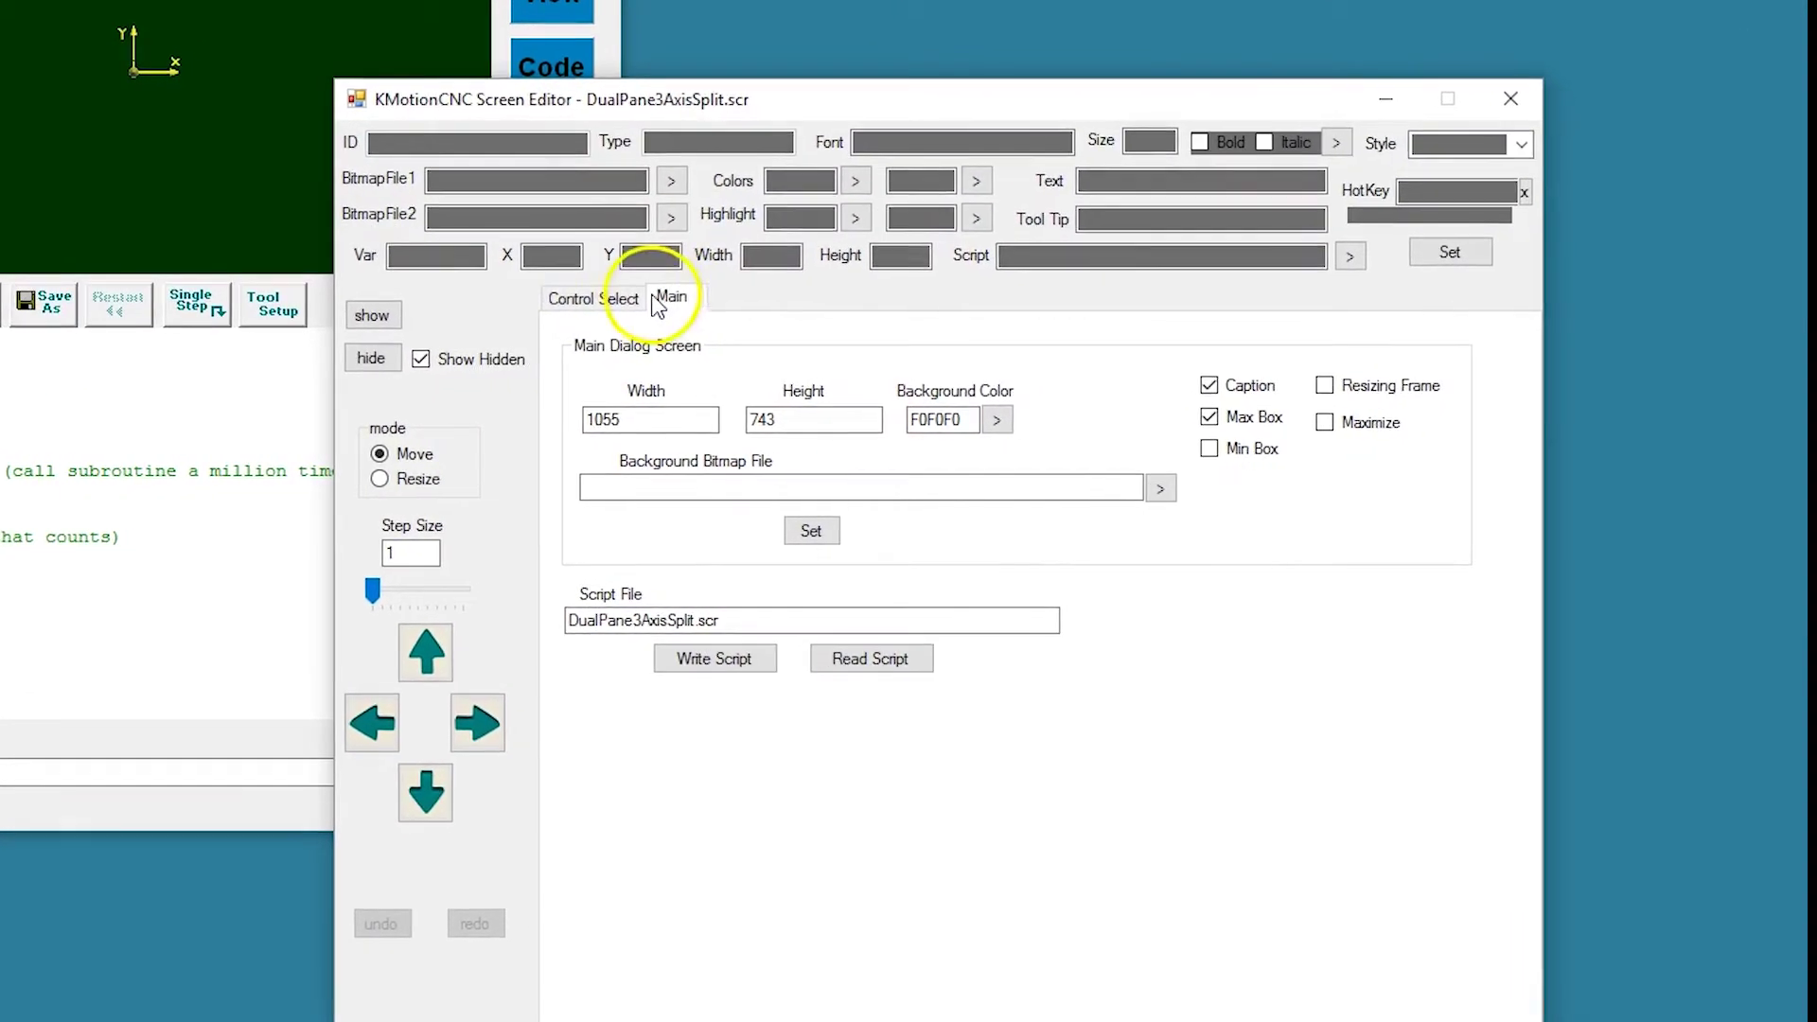
left_click(610, 299)
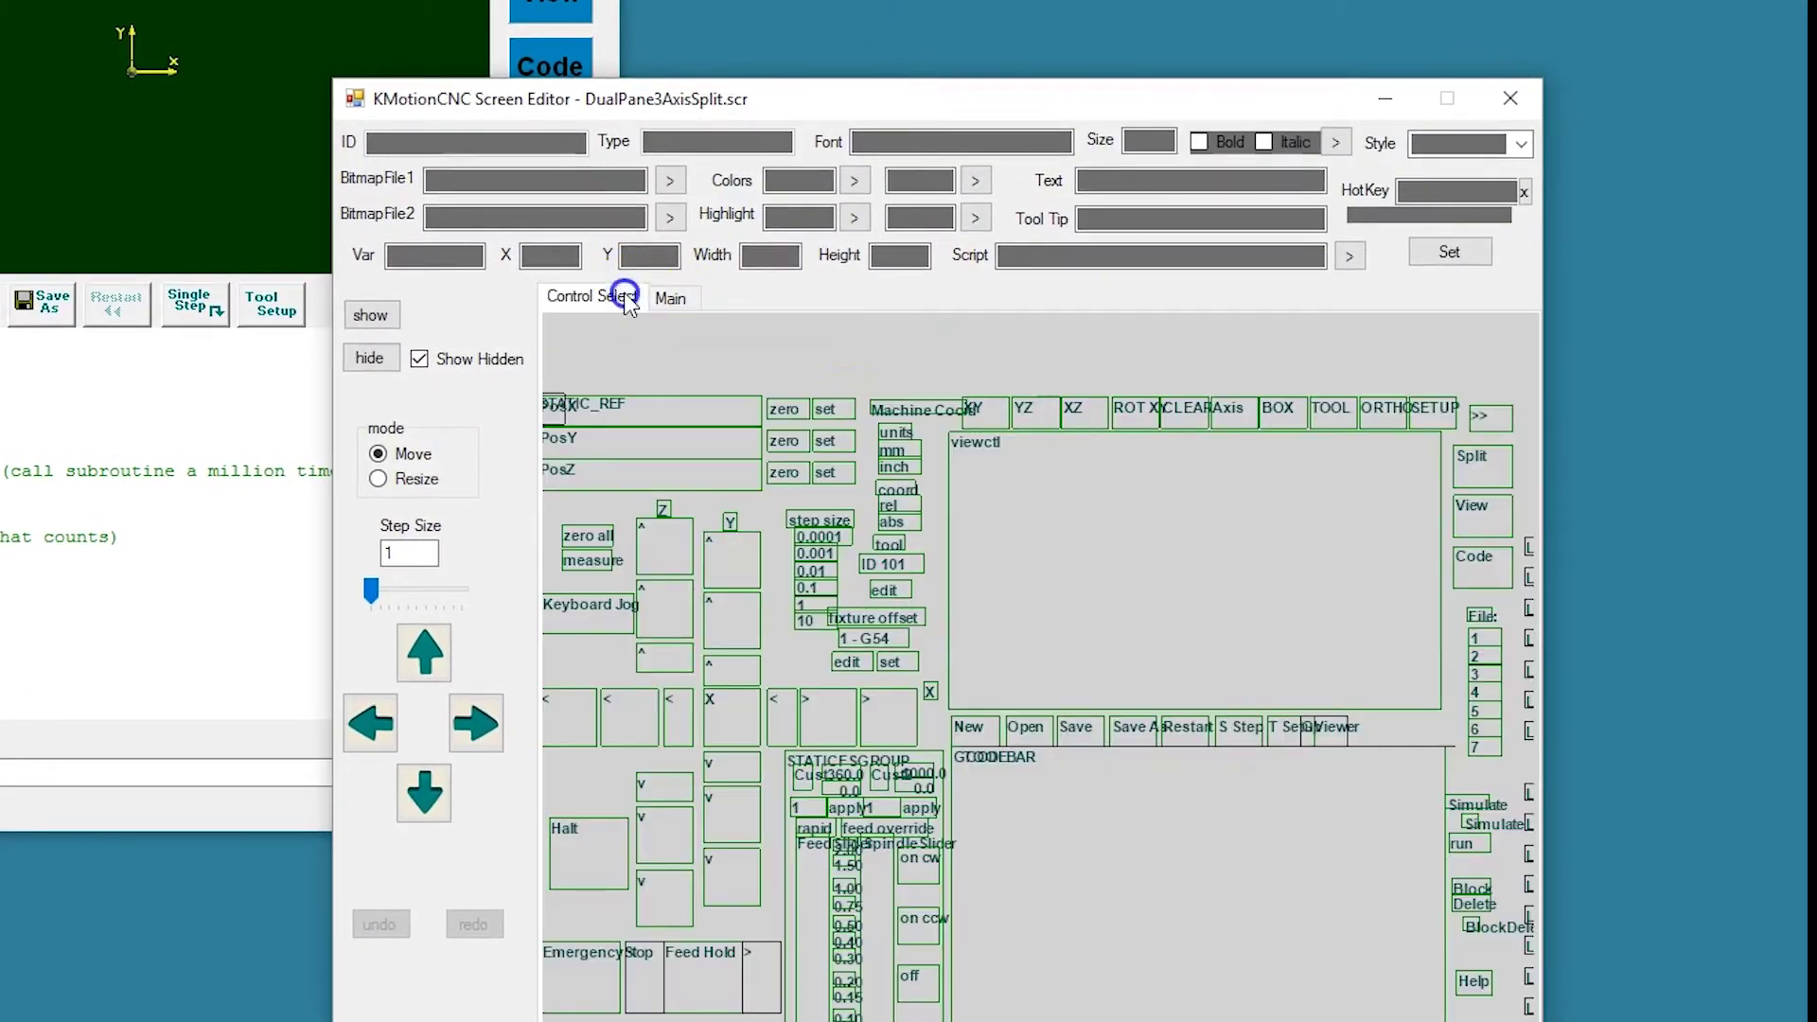
left_click(1504, 423)
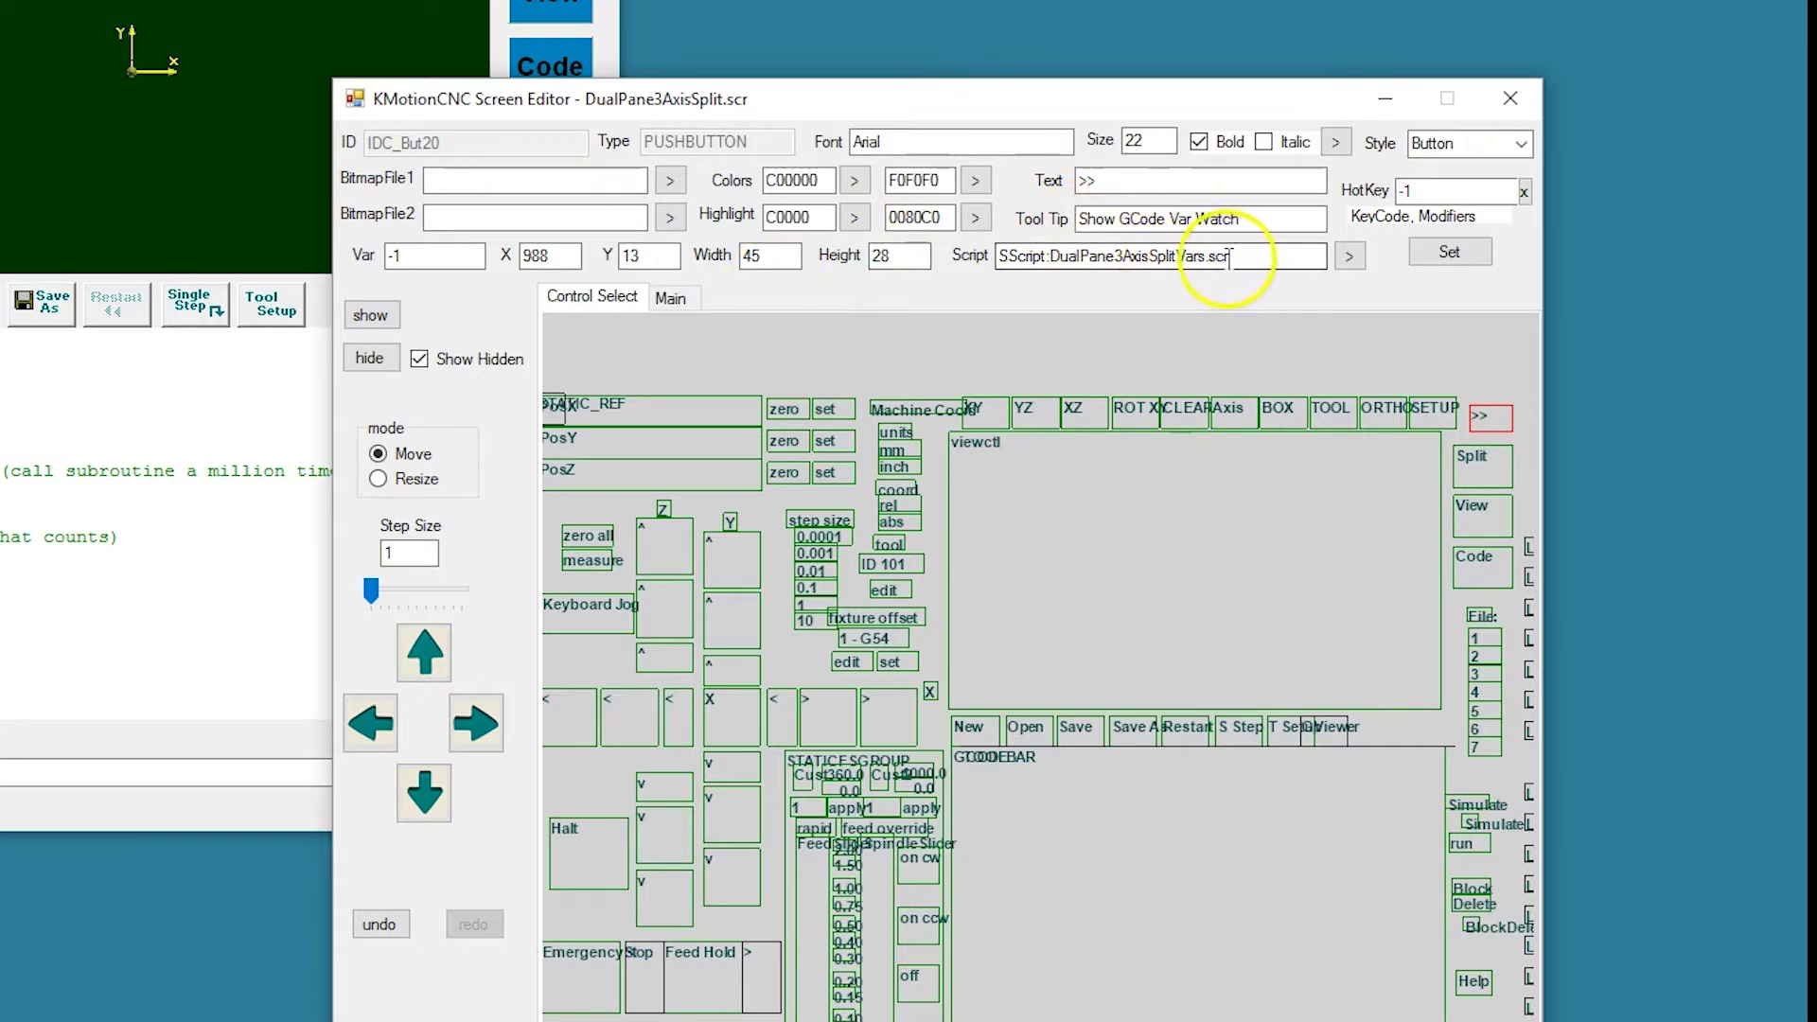
left_click_drag(1230, 257, 980, 270)
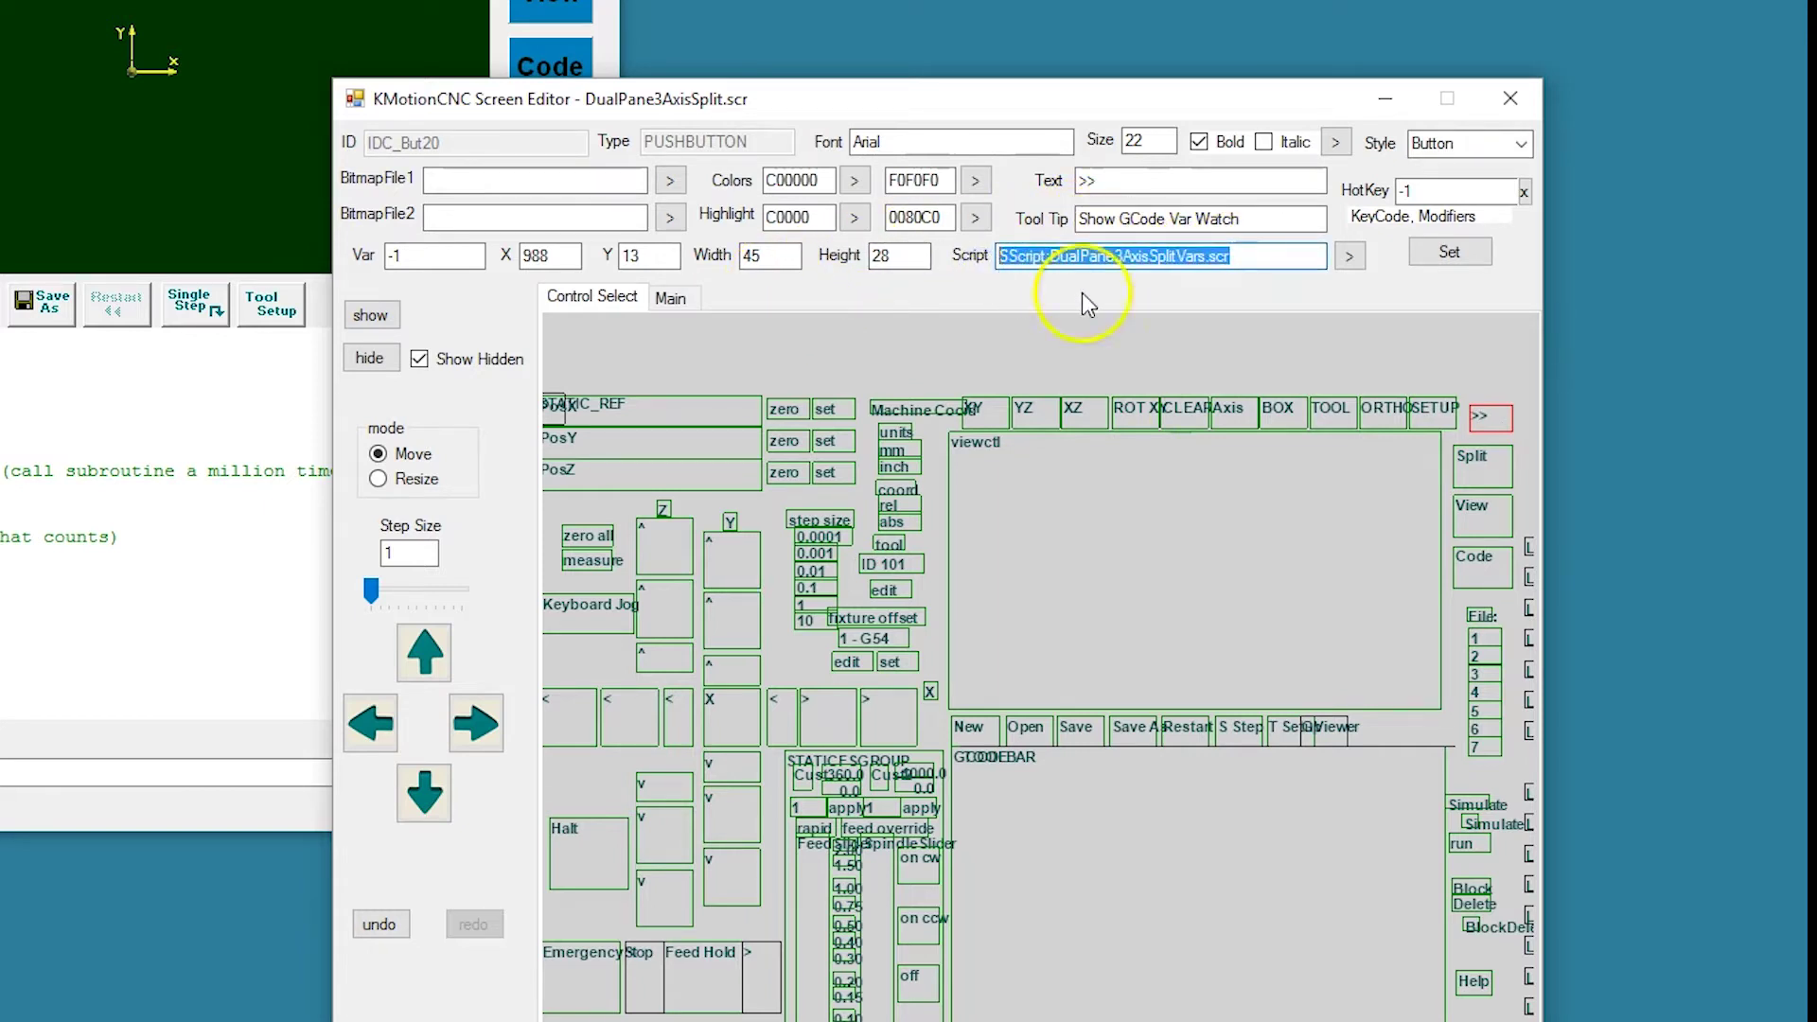
left_click(1243, 259)
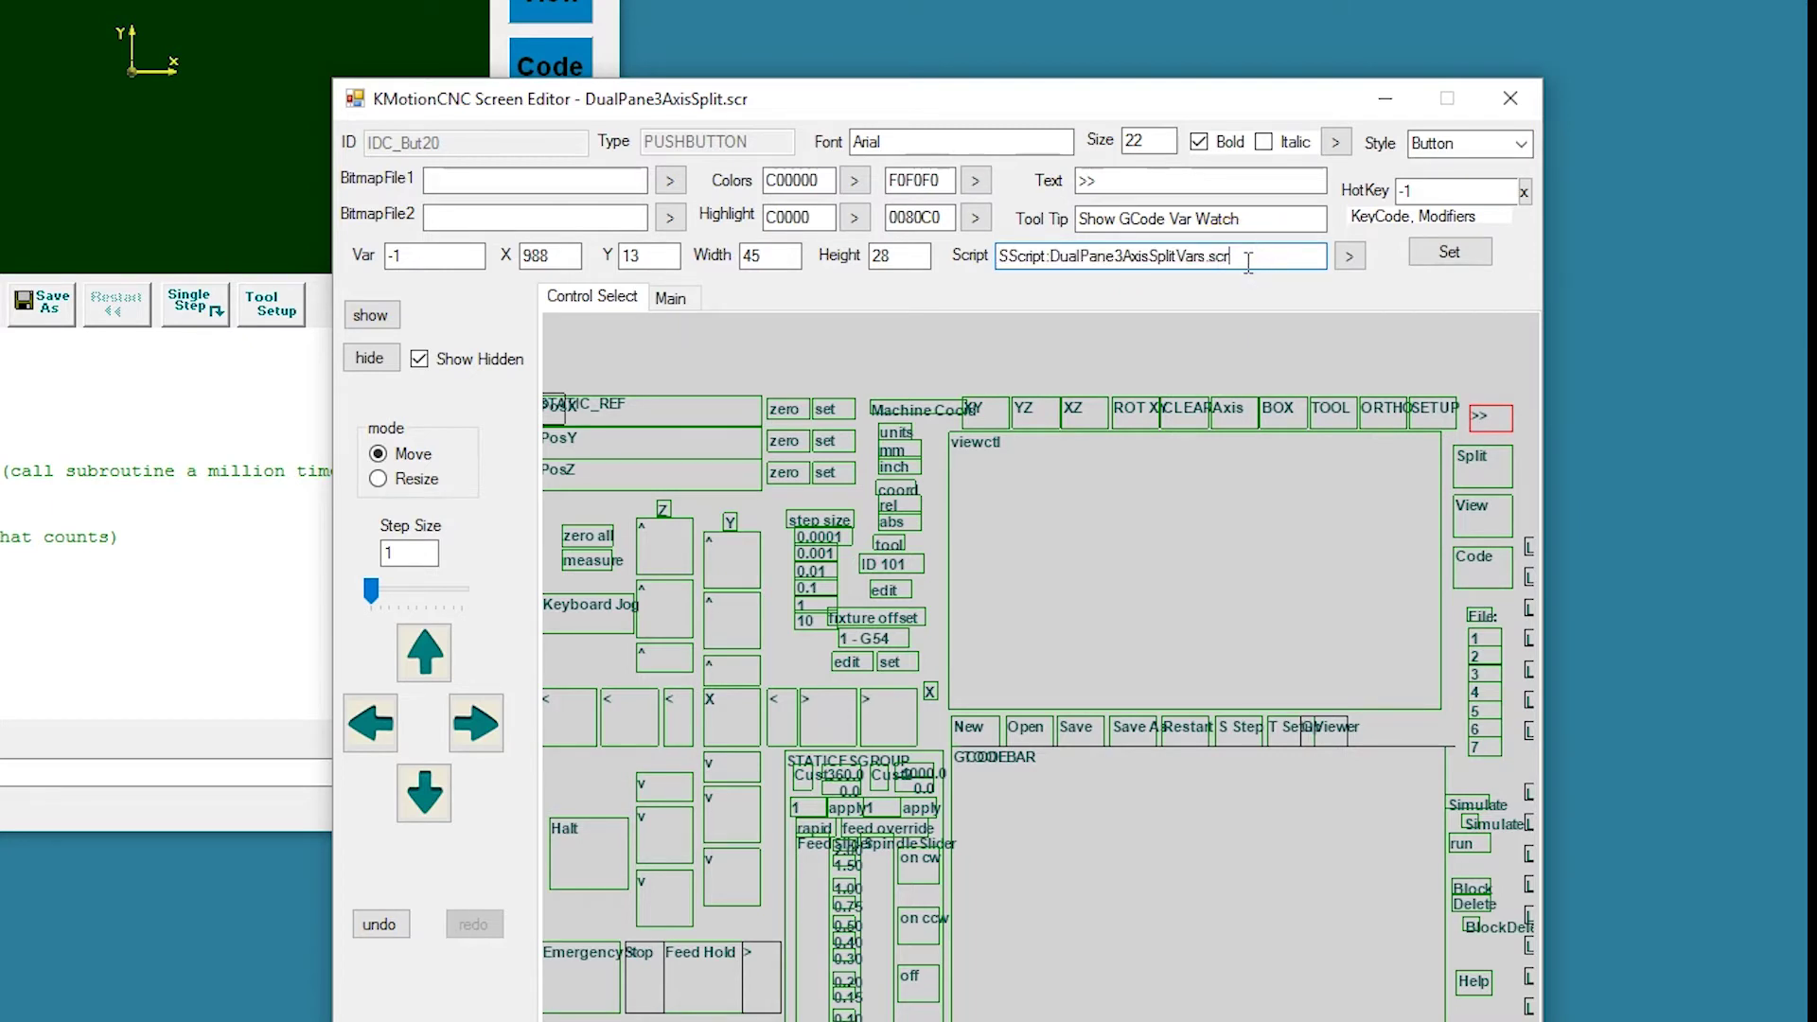
left_click(680, 292)
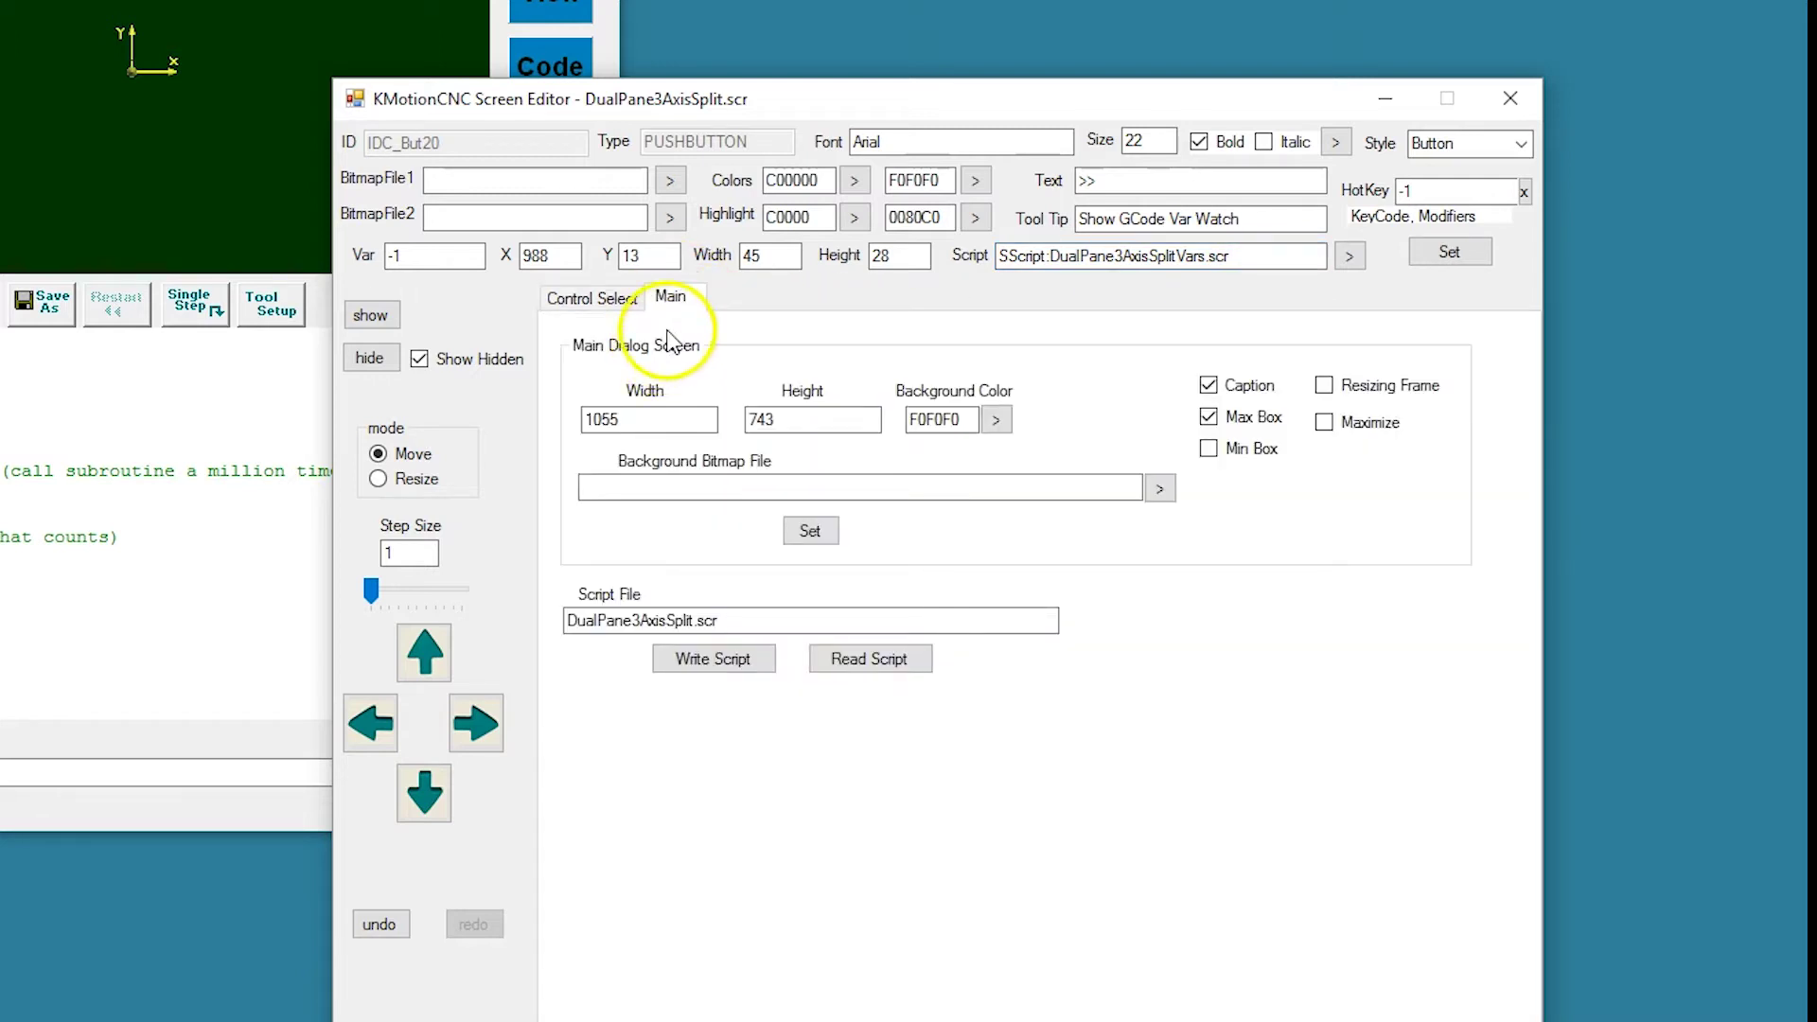
- Load DualPane3AxisSplitVars.scr and check its main dialog width of 1175
left_click(849, 660)
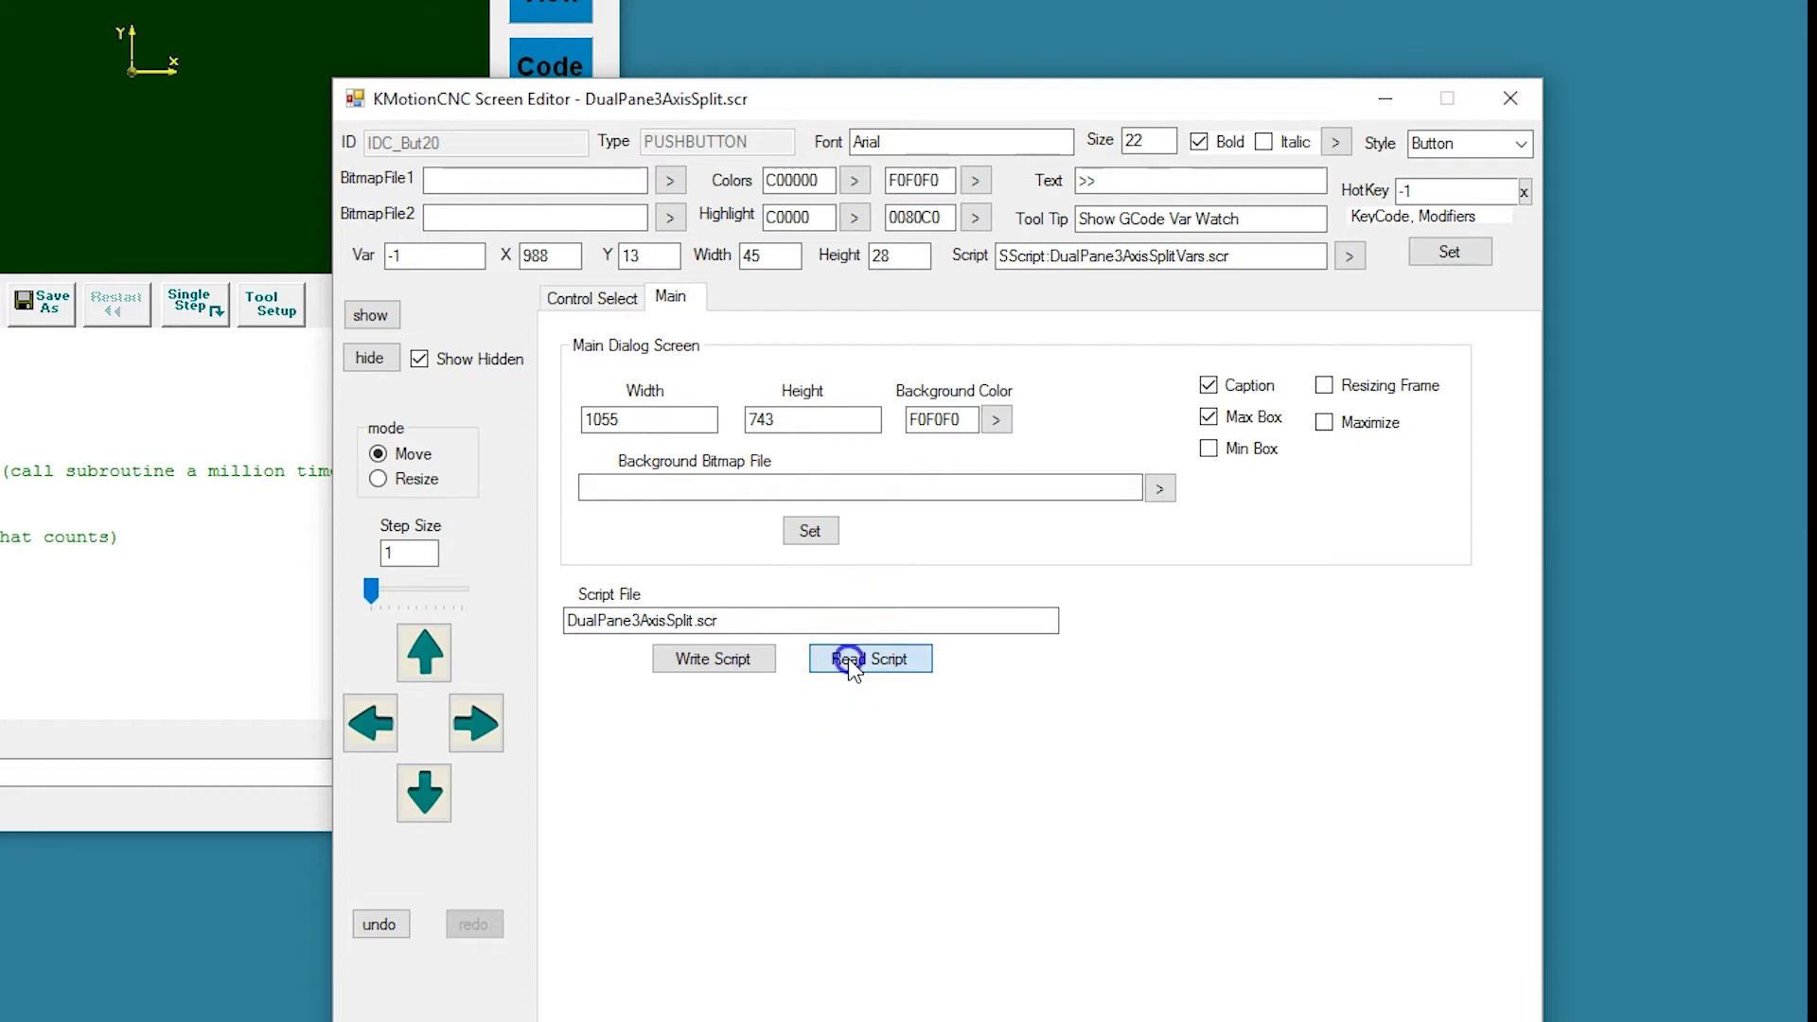
left_click(653, 324)
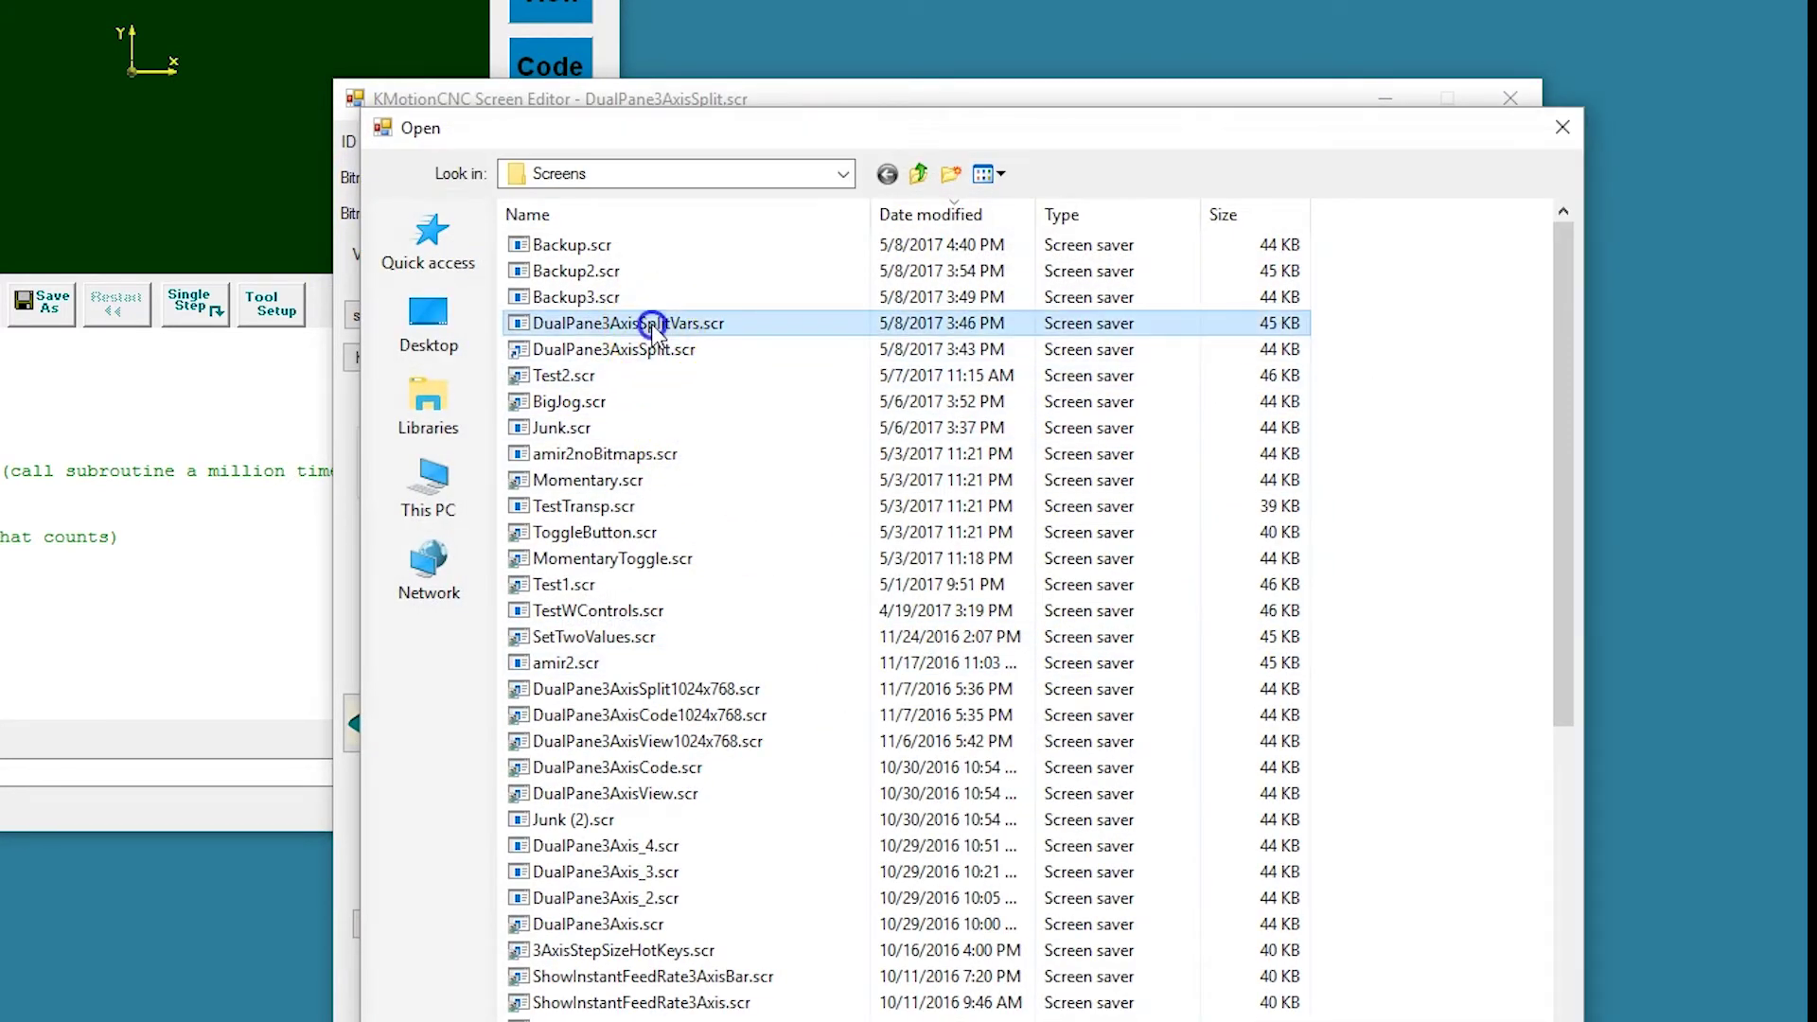
double_click(653, 323)
left_click_drag(723, 98, 872, 282)
left_click(771, 479)
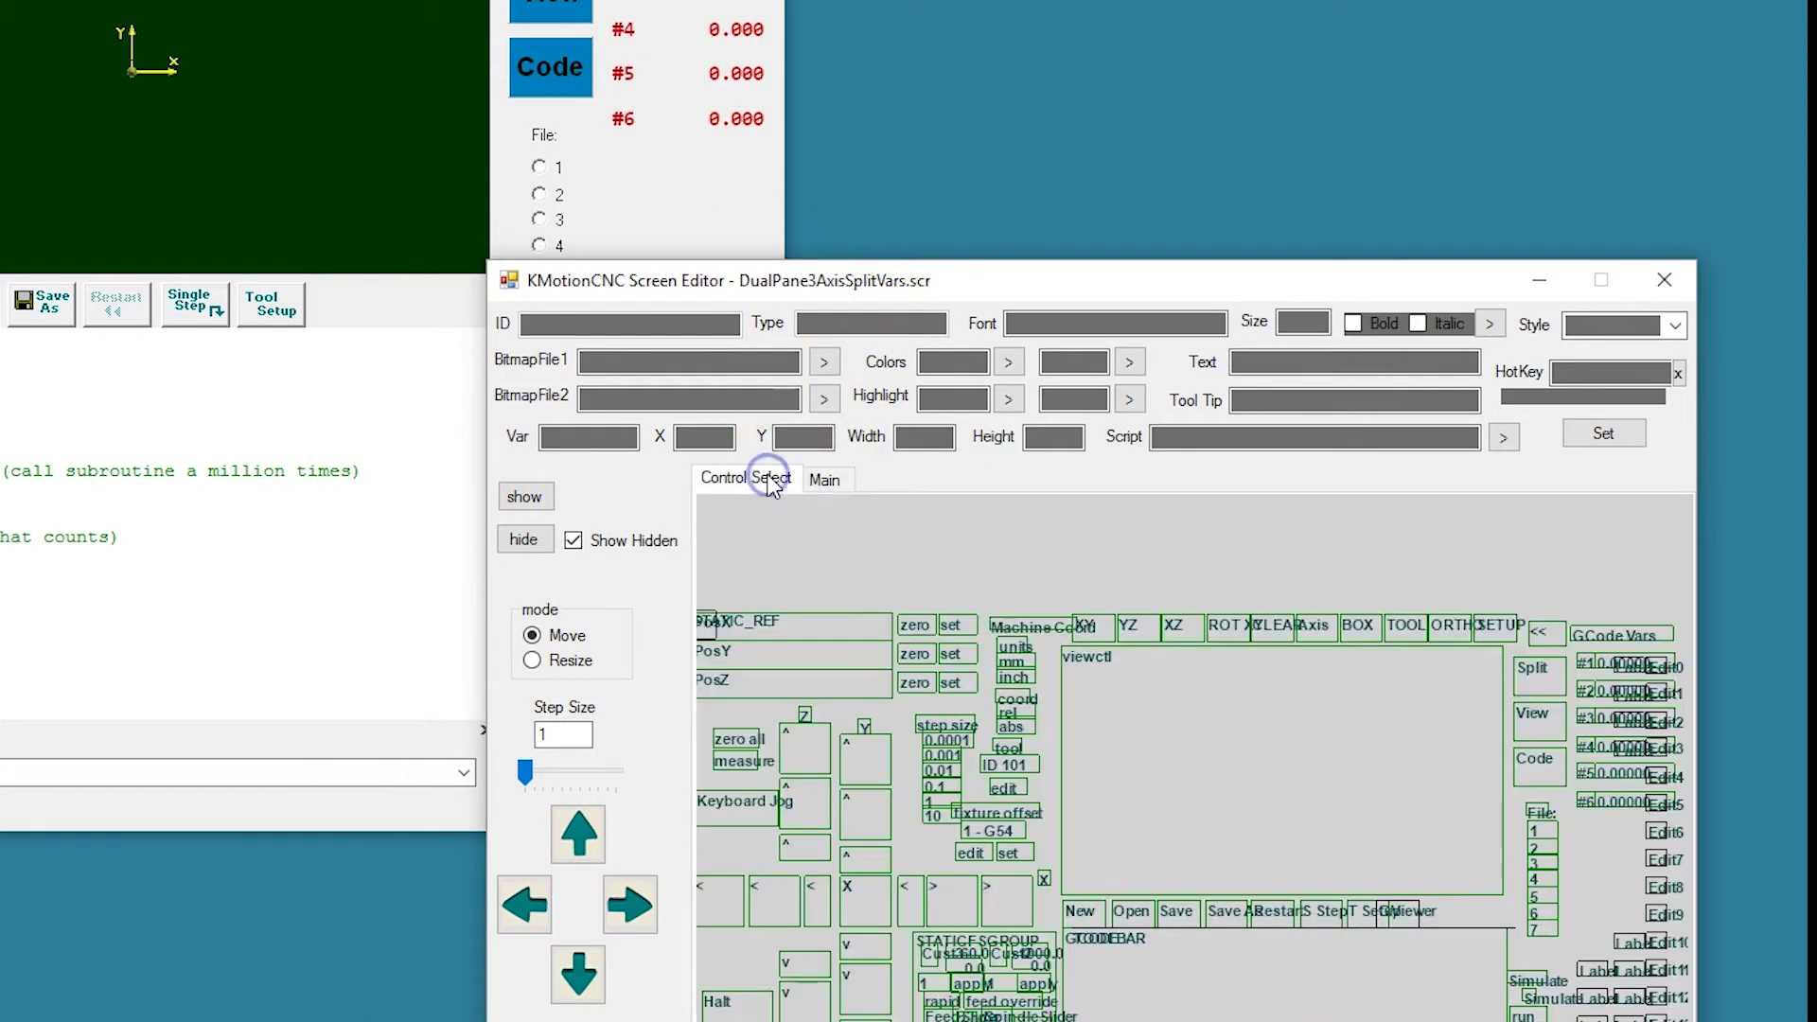
left_click(824, 479)
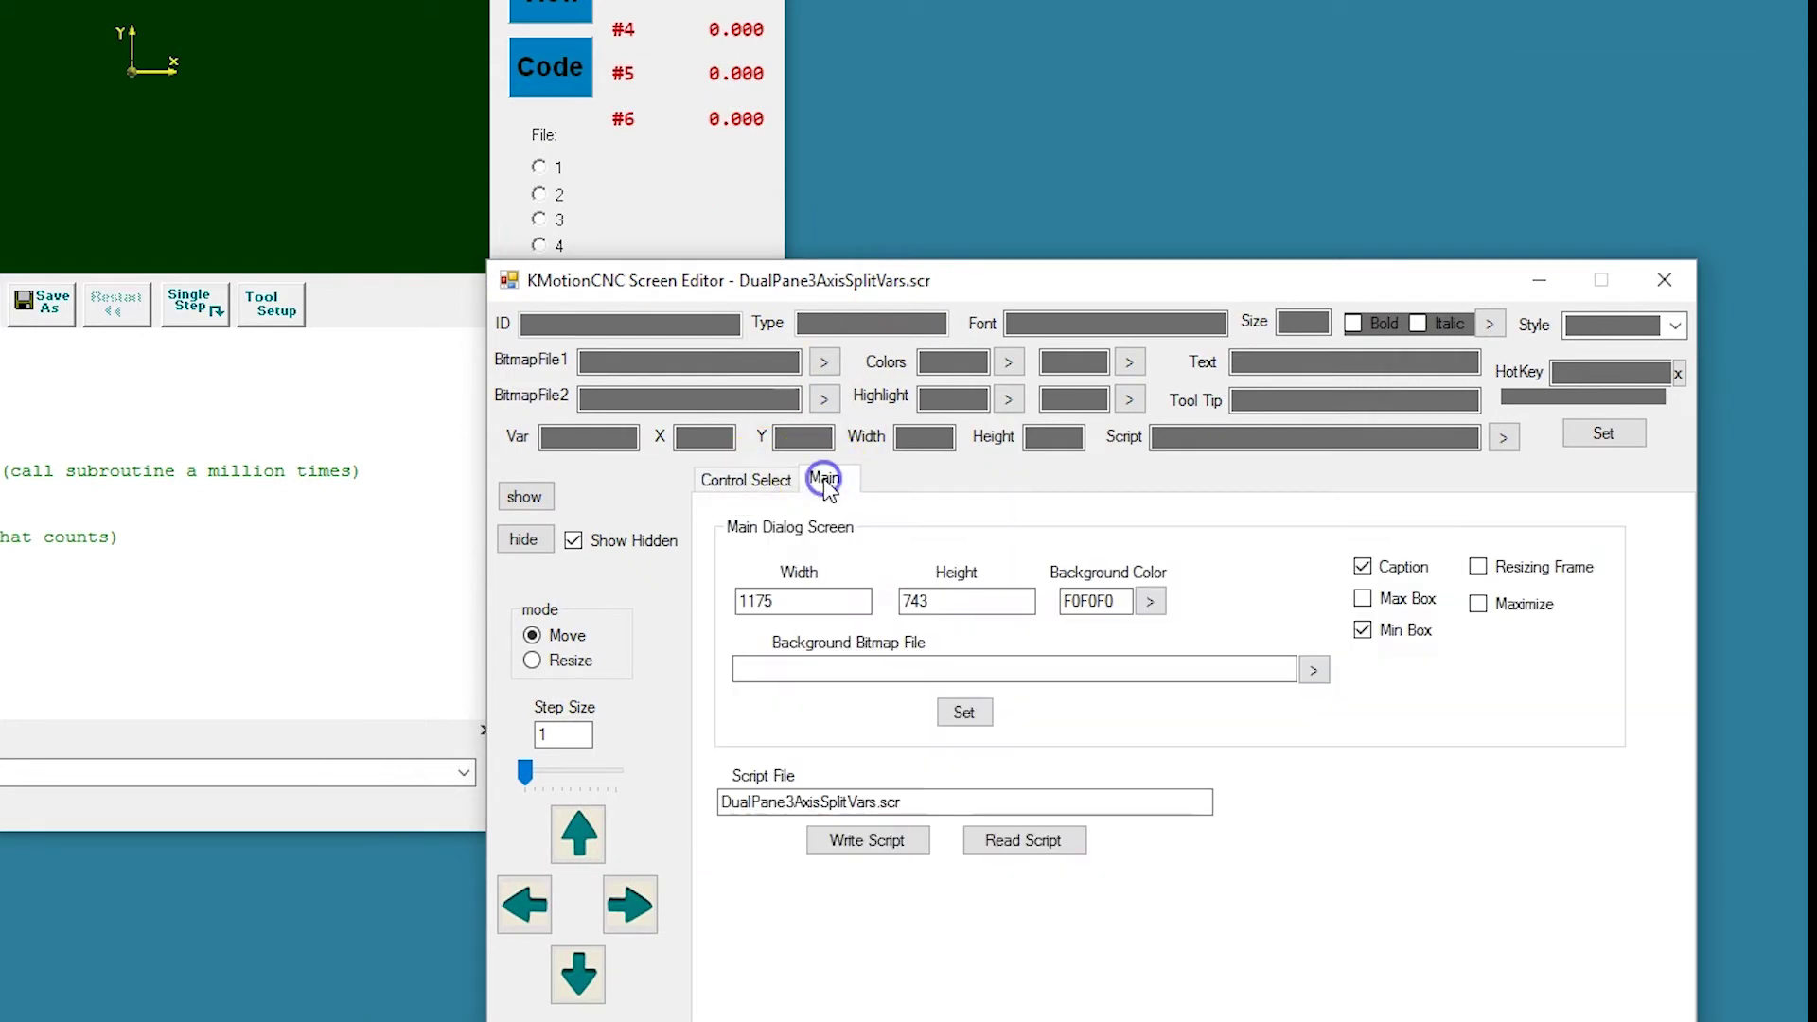
left_click(782, 602)
- Hide hidden controls in the layout and select the #1–#6 fields, bound to variables 160–165
left_click(770, 480)
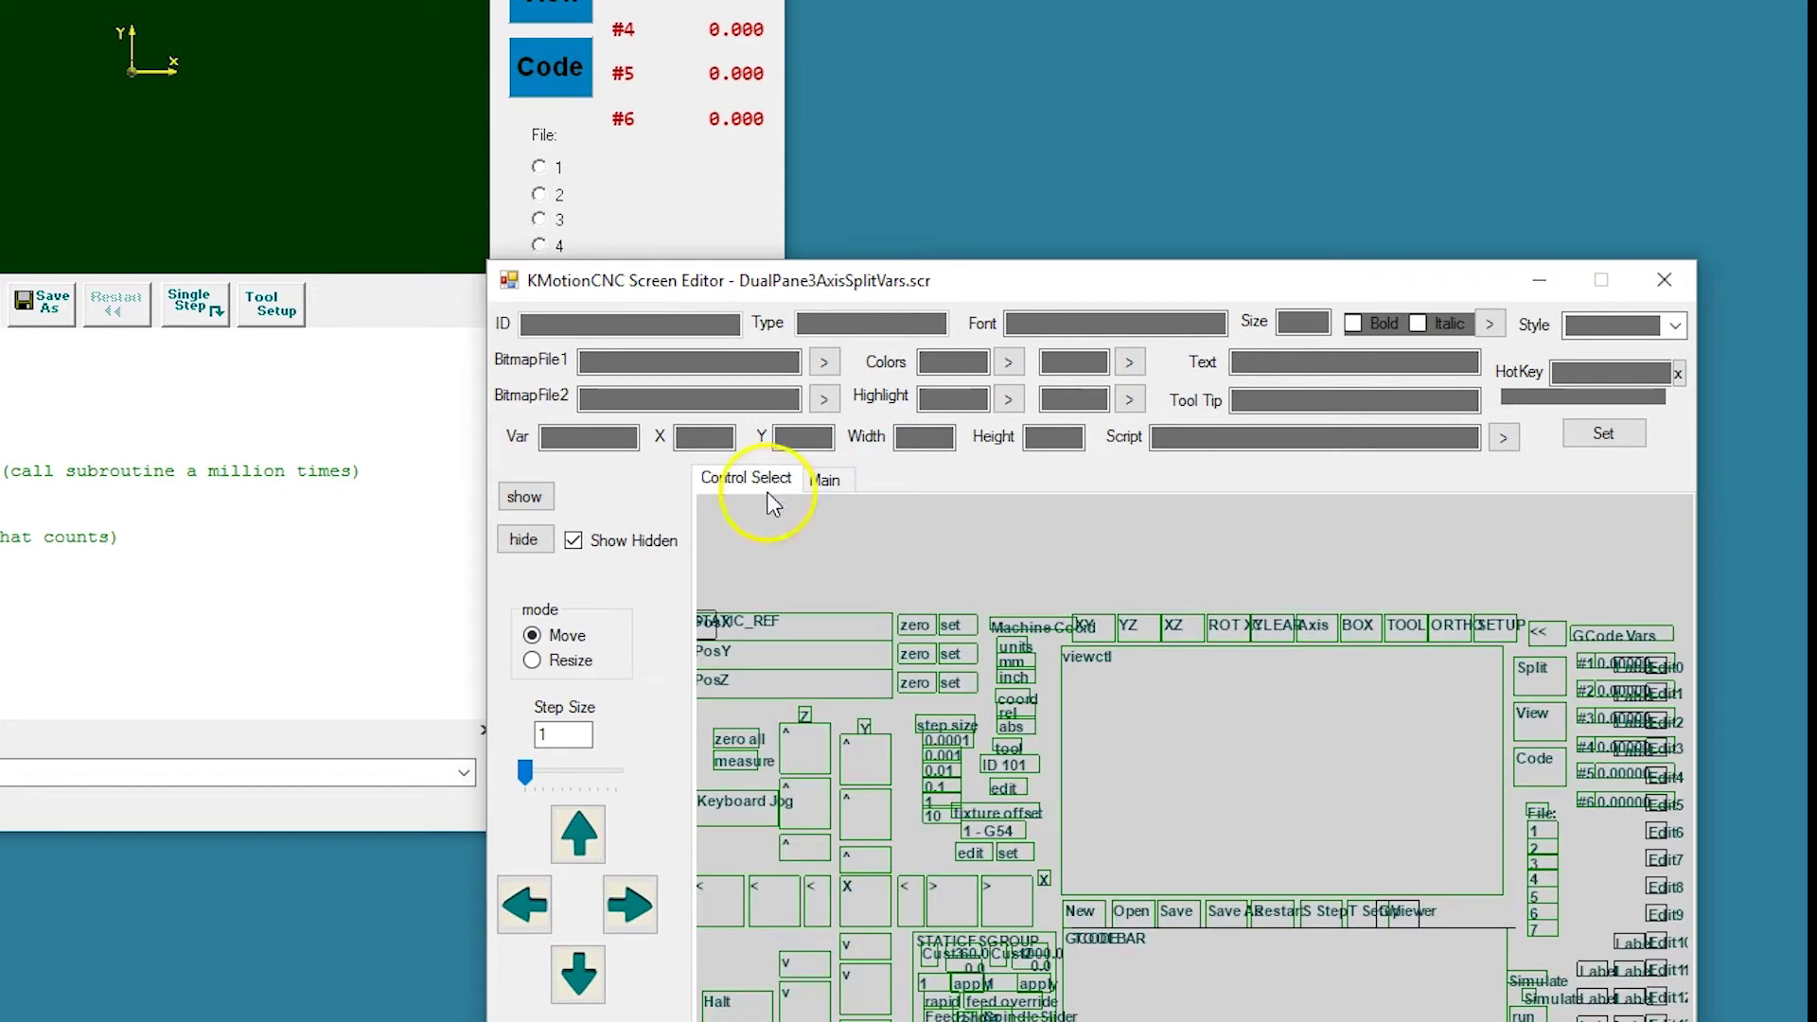
left_click(632, 545)
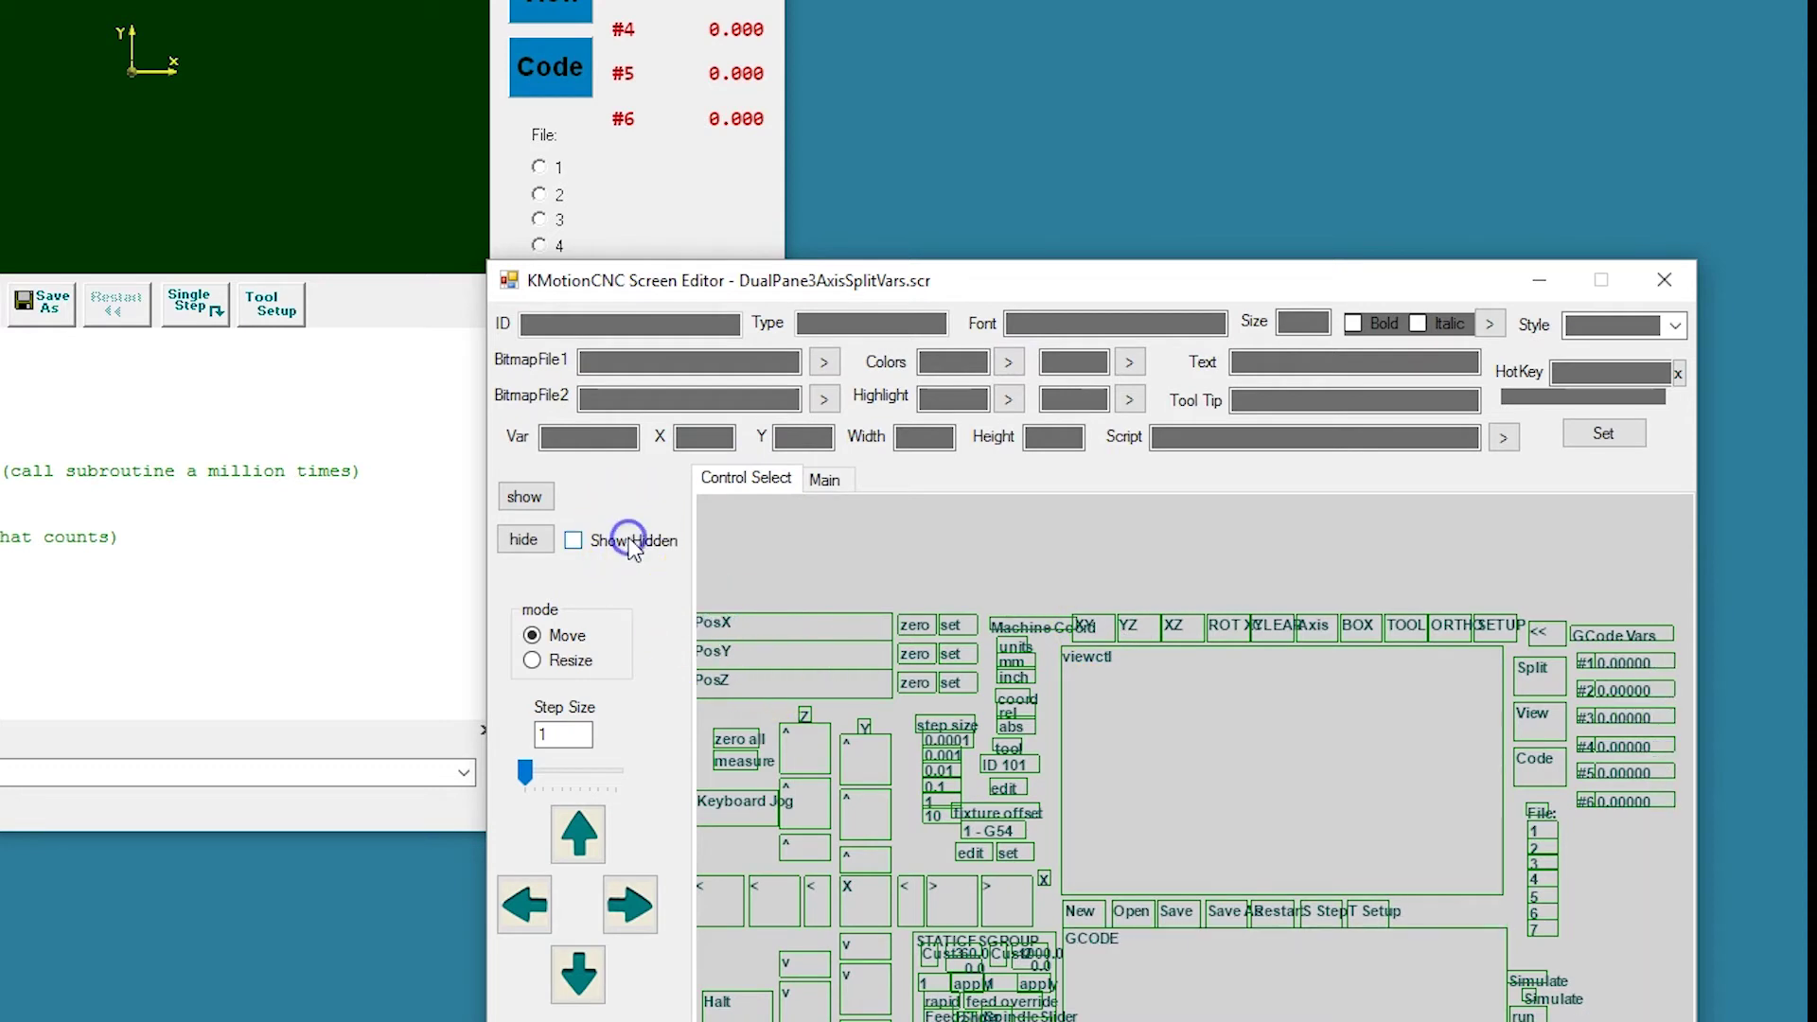
left_click_drag(1656, 831, 1580, 623)
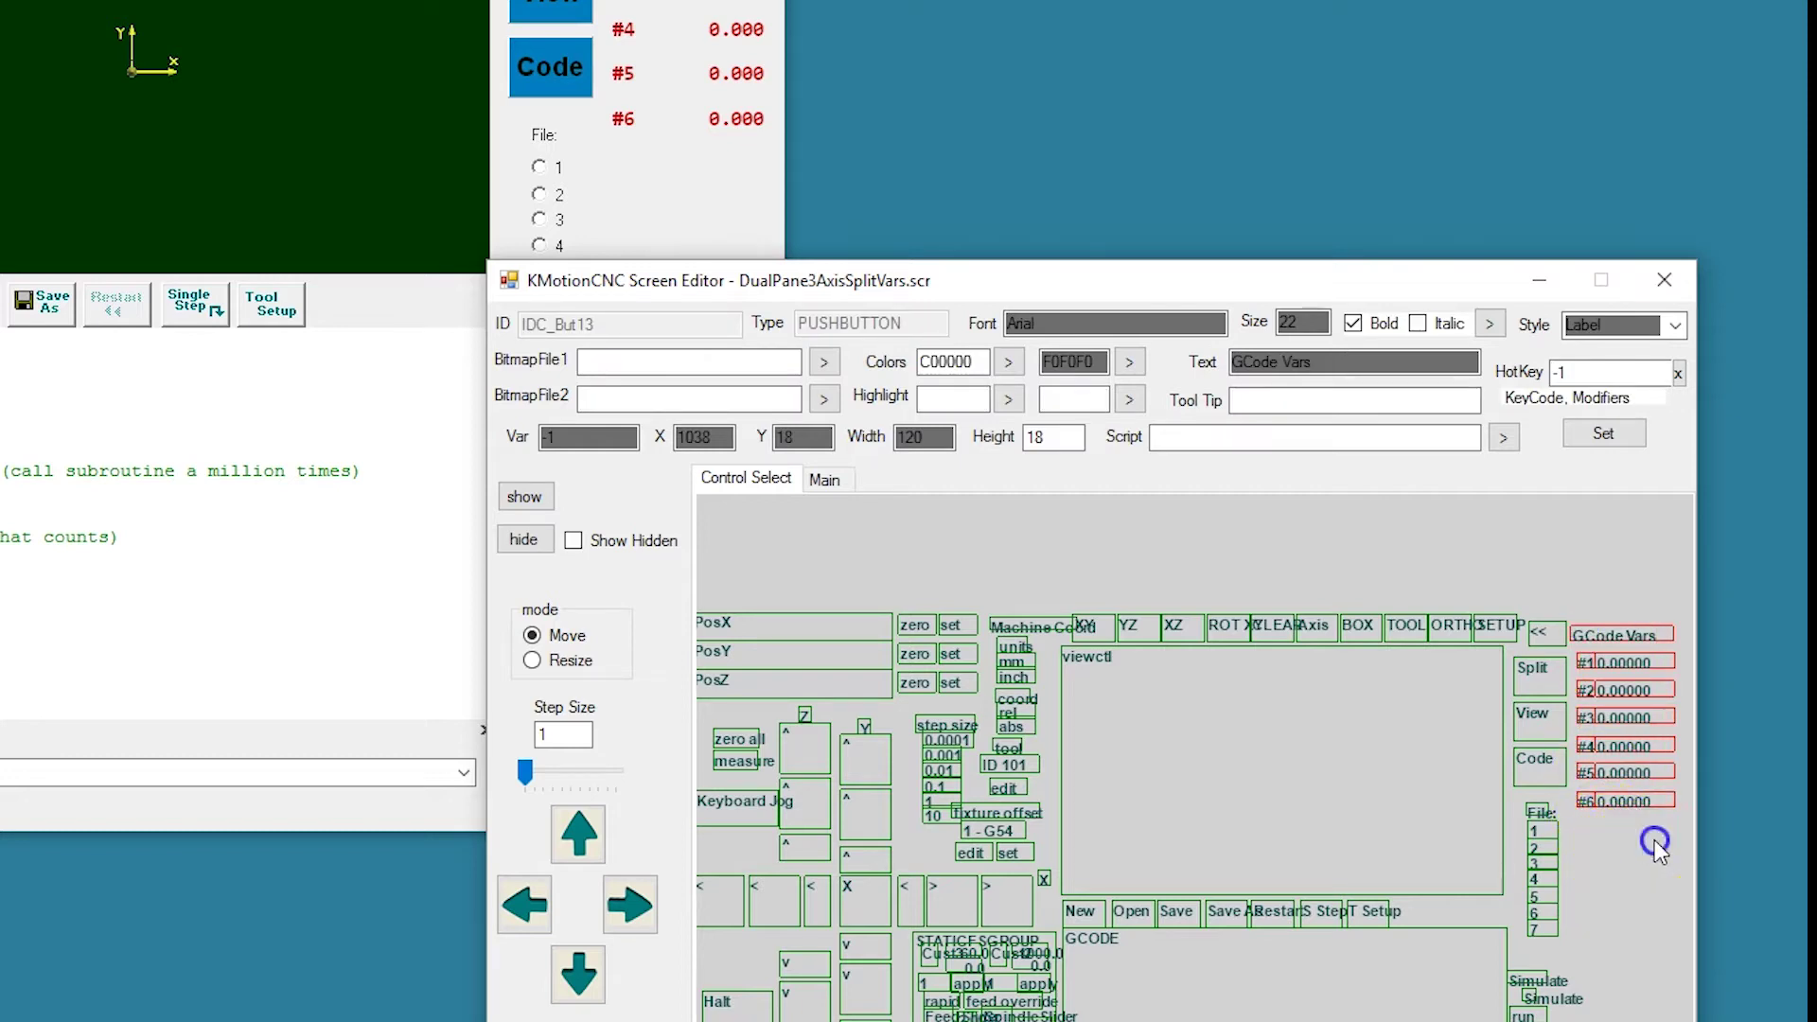
left_click_drag(1655, 839, 1630, 665)
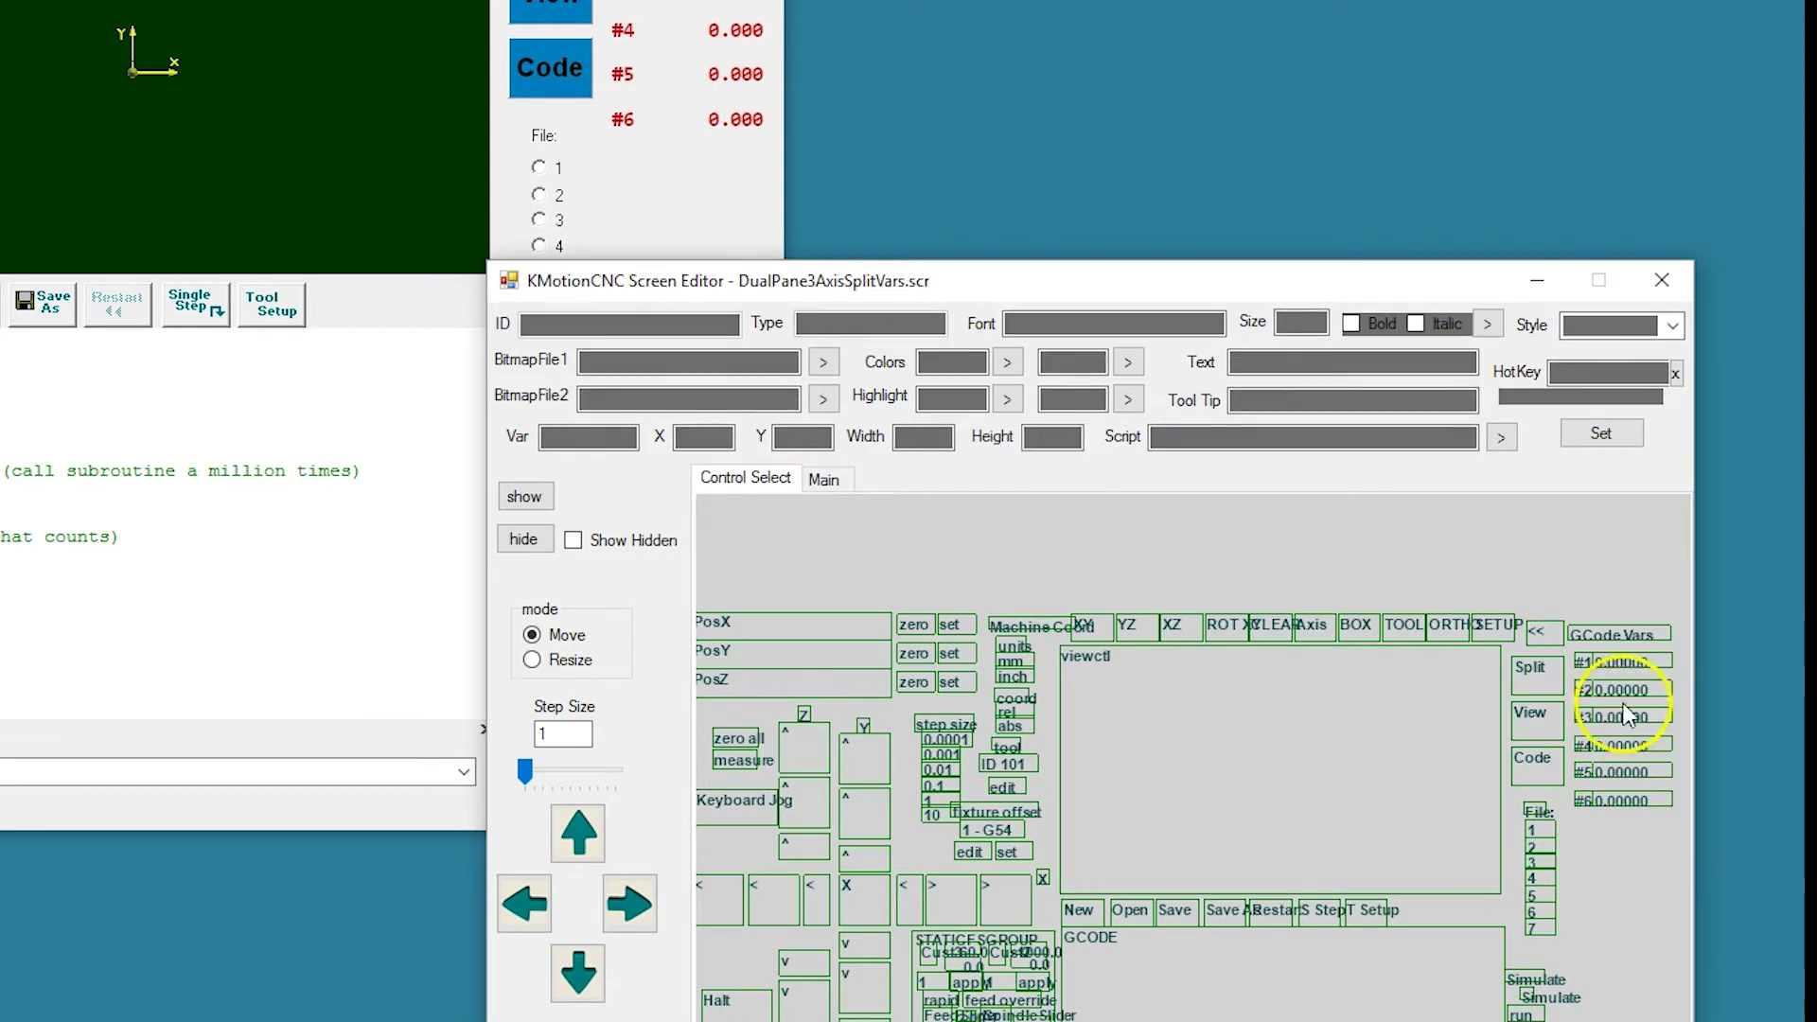
left_click(1628, 662)
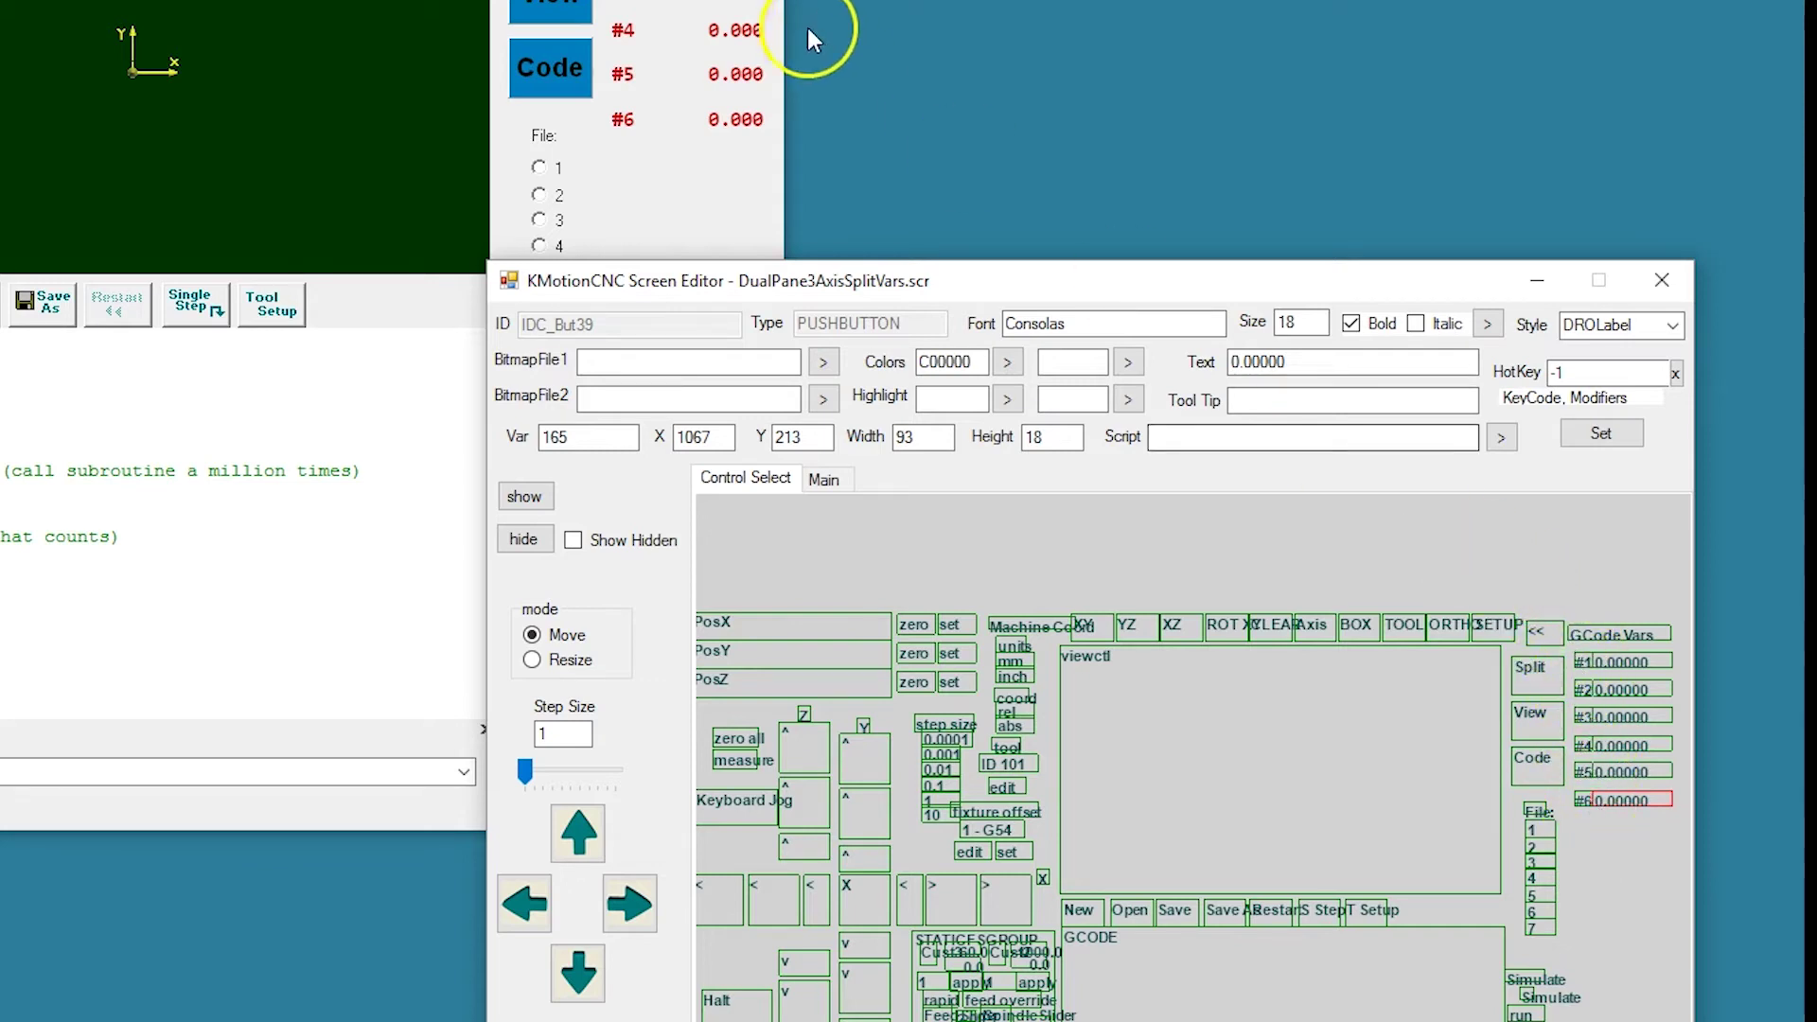
- Inspect the #6 label, the GCode Vars title and the '<<' button scripted to DualPane3AxisSplit.scr
left_click(1583, 801)
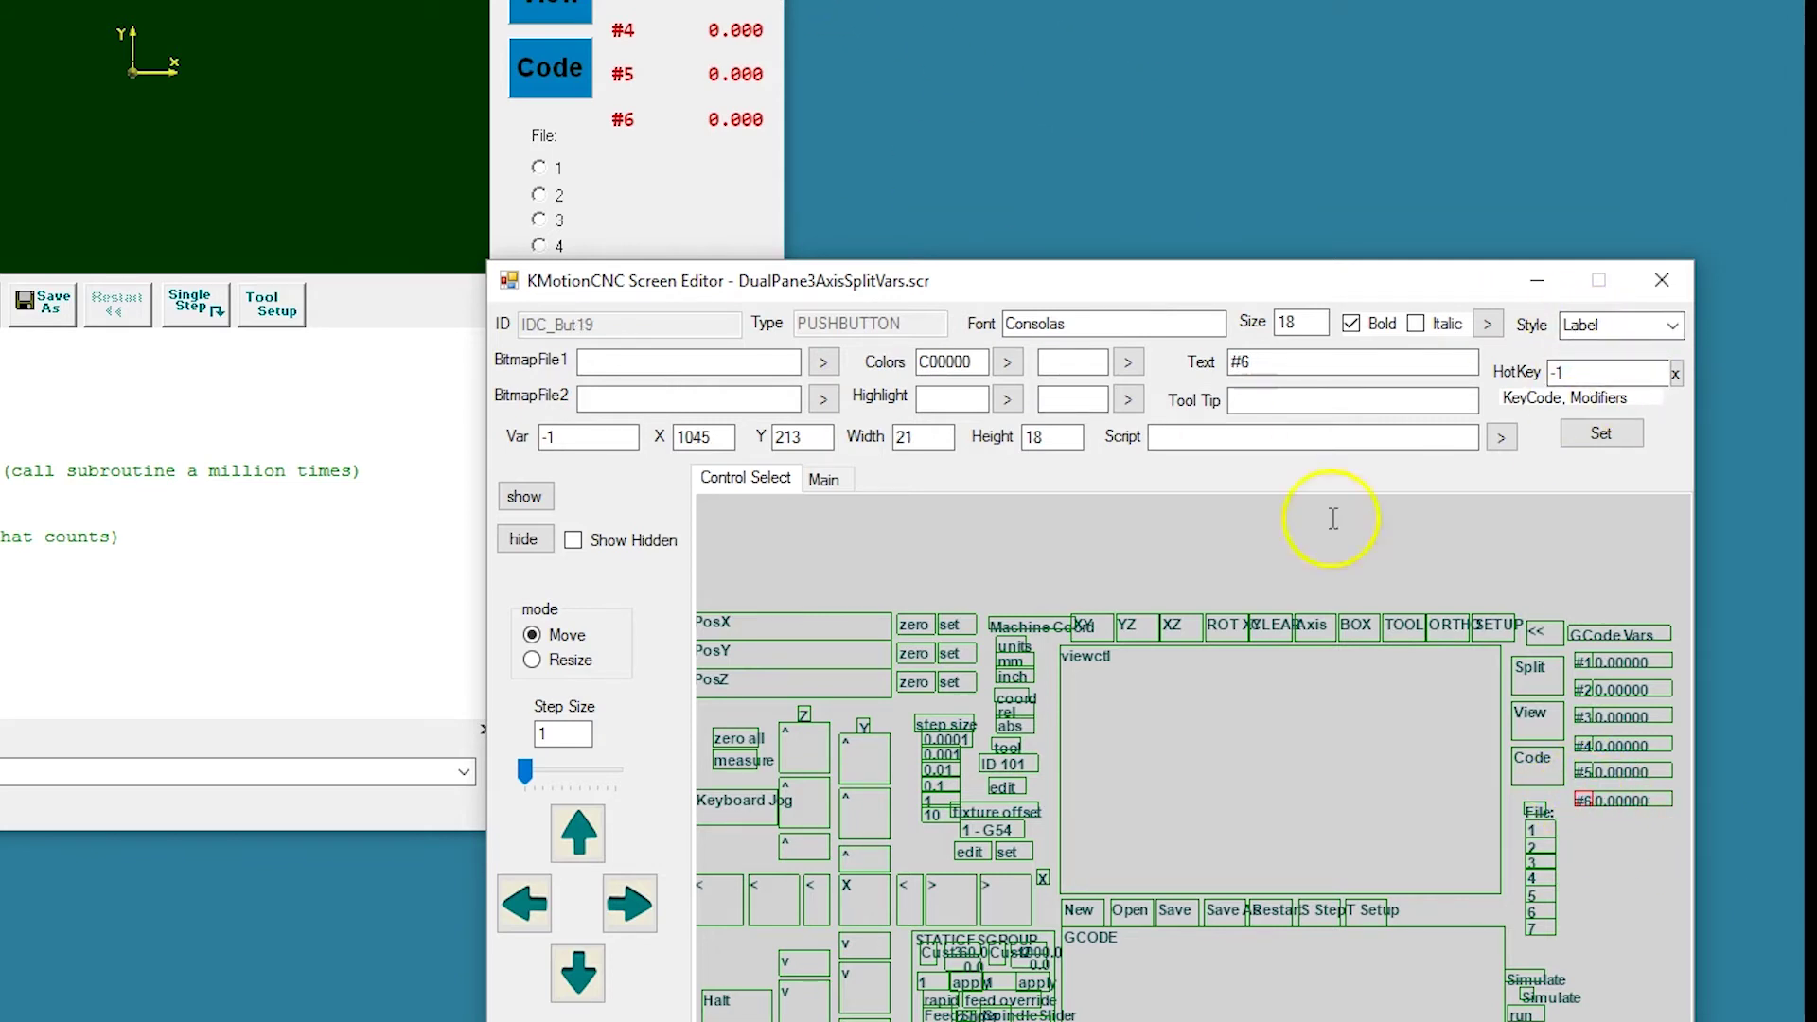
left_click(1623, 634)
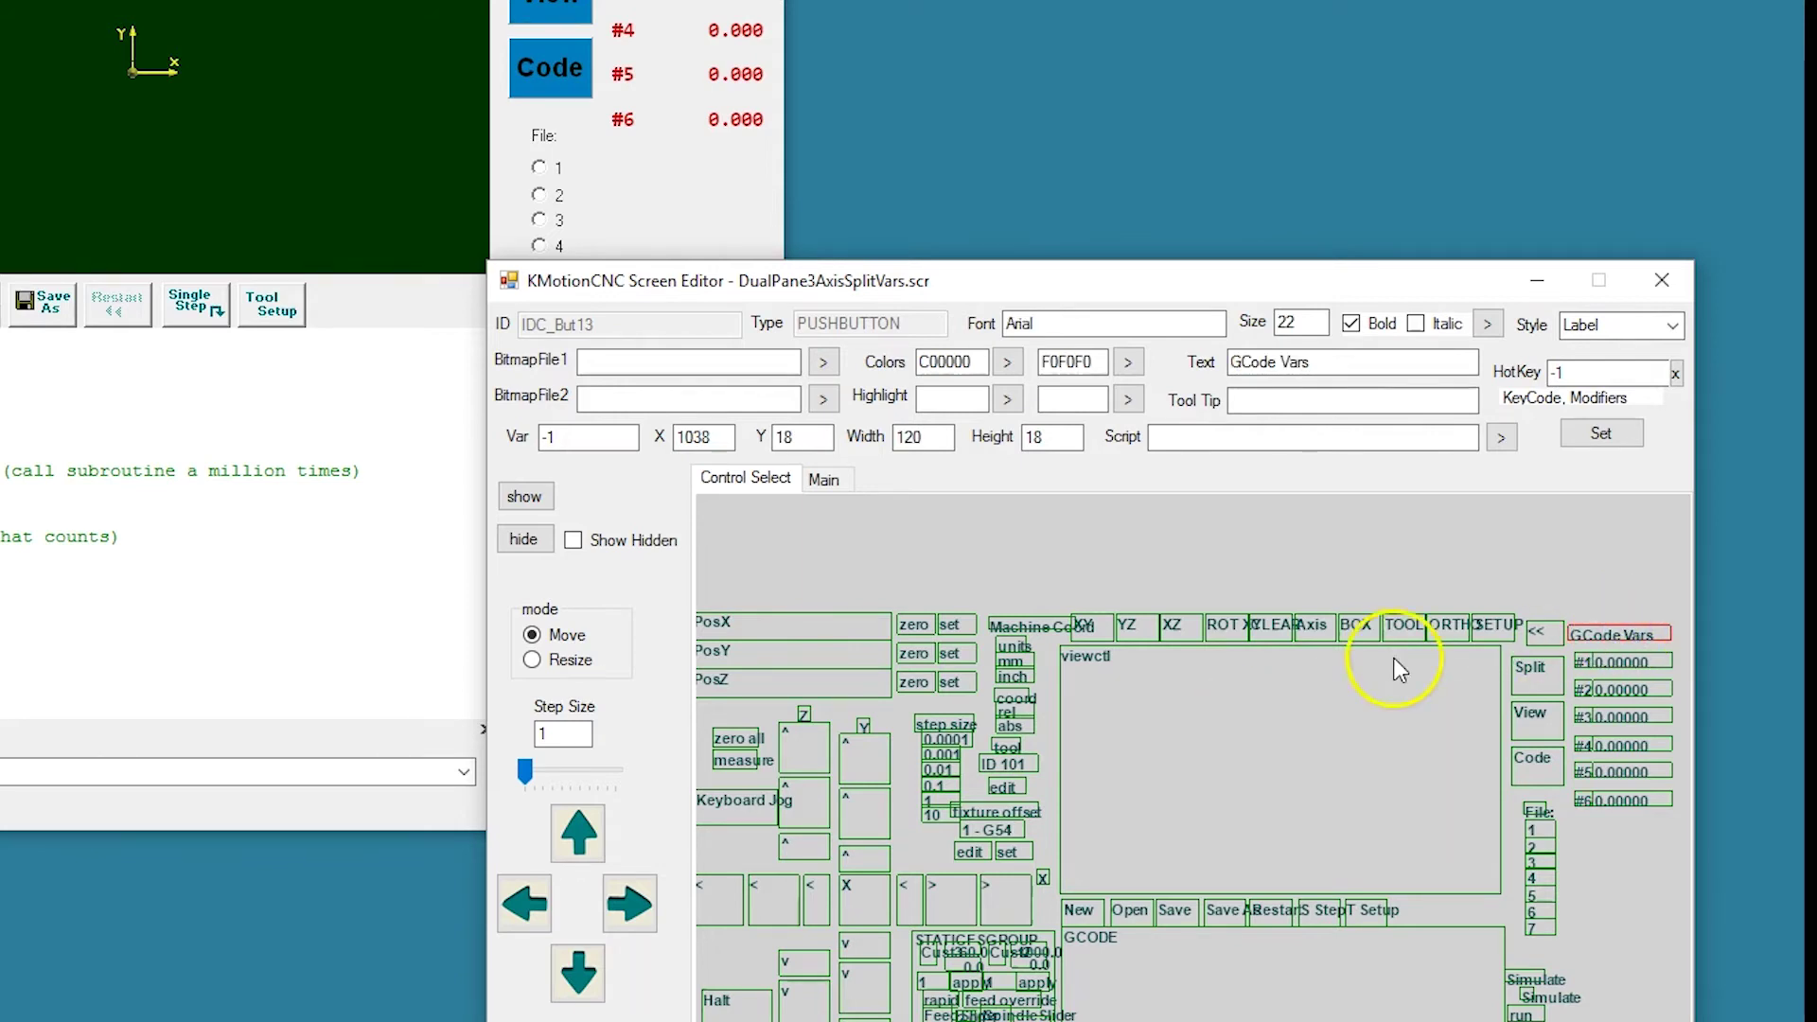
left_click(1550, 632)
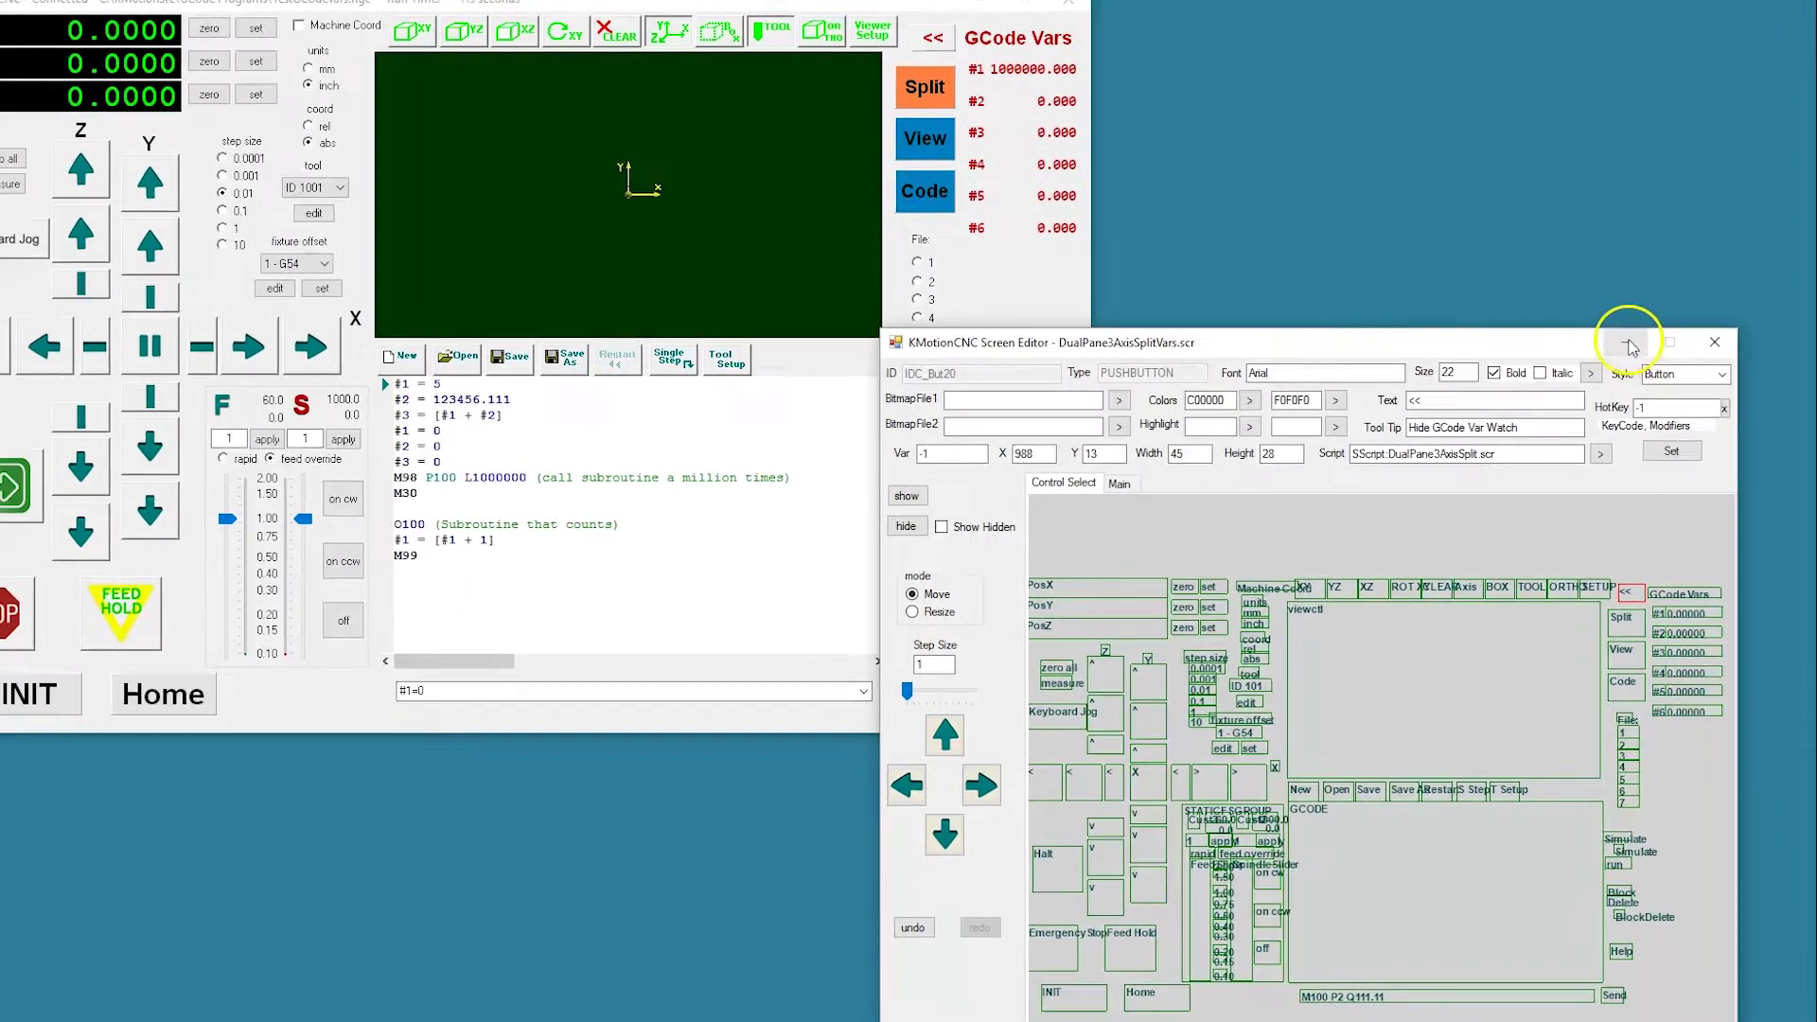
- Open GCodeVarsToDROs.c in KMotion and highlight its main() loop and GetVars call
left_click(1630, 347)
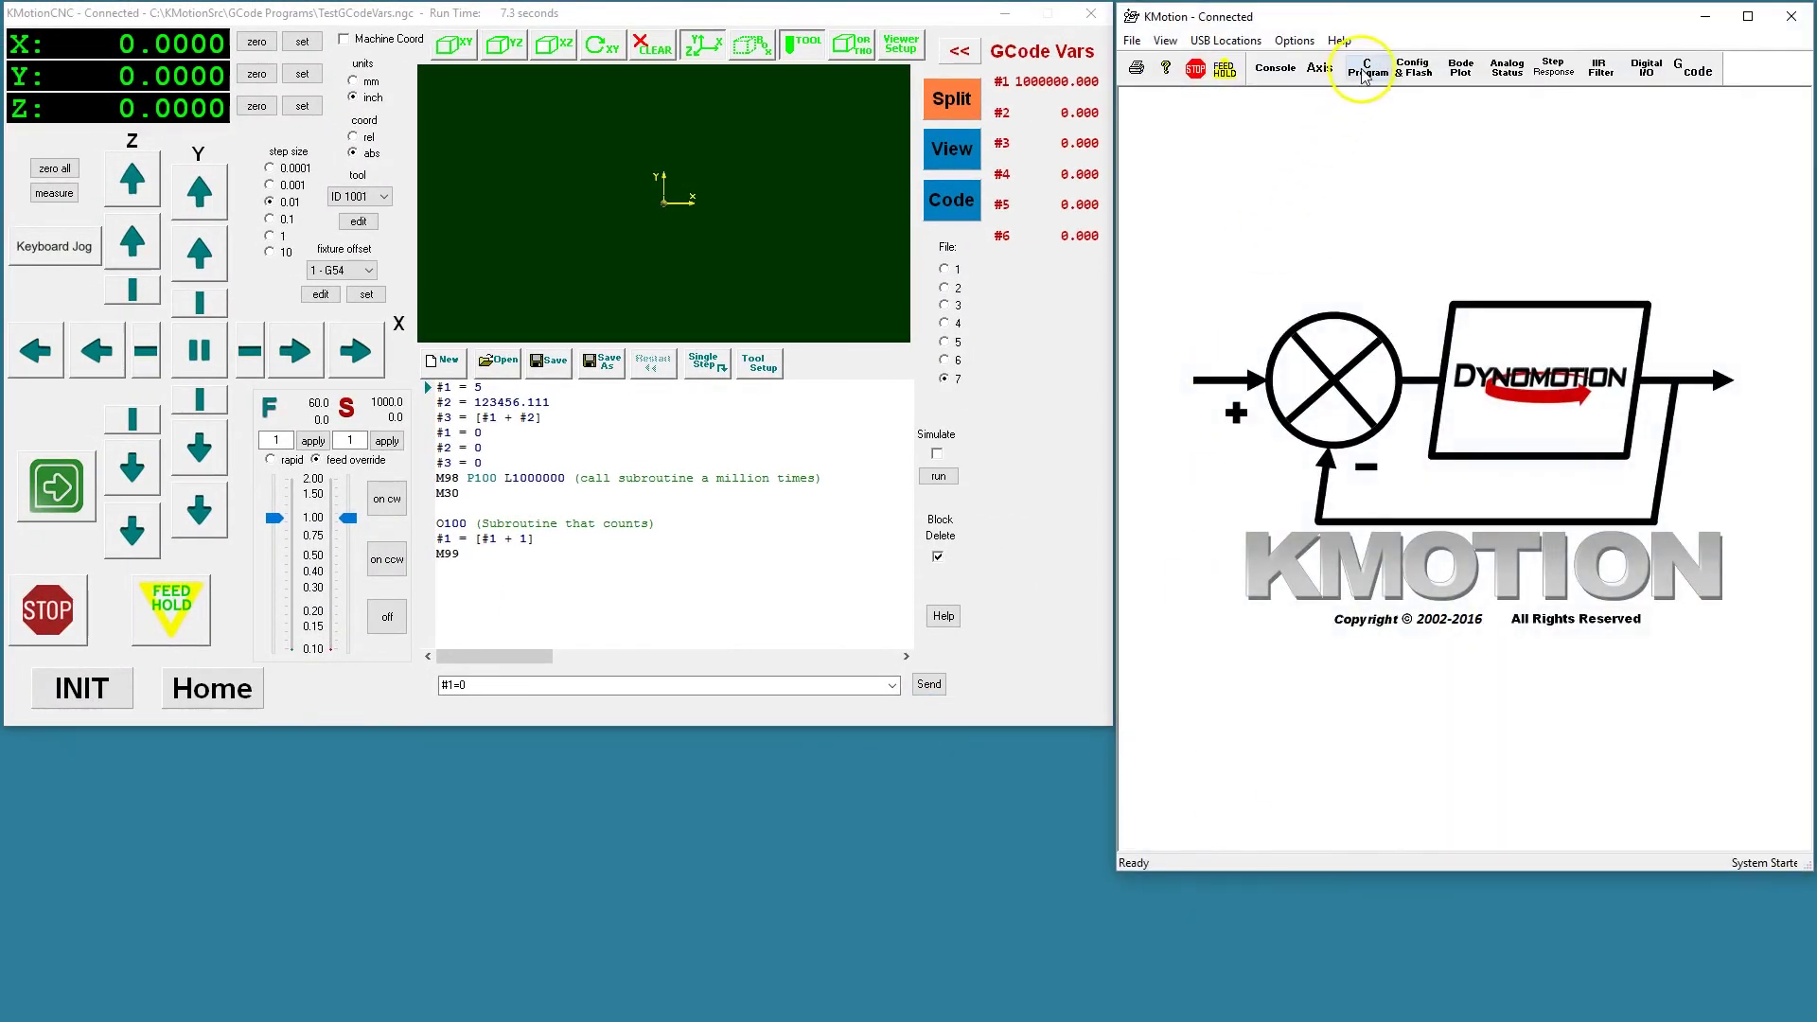
left_click(1365, 72)
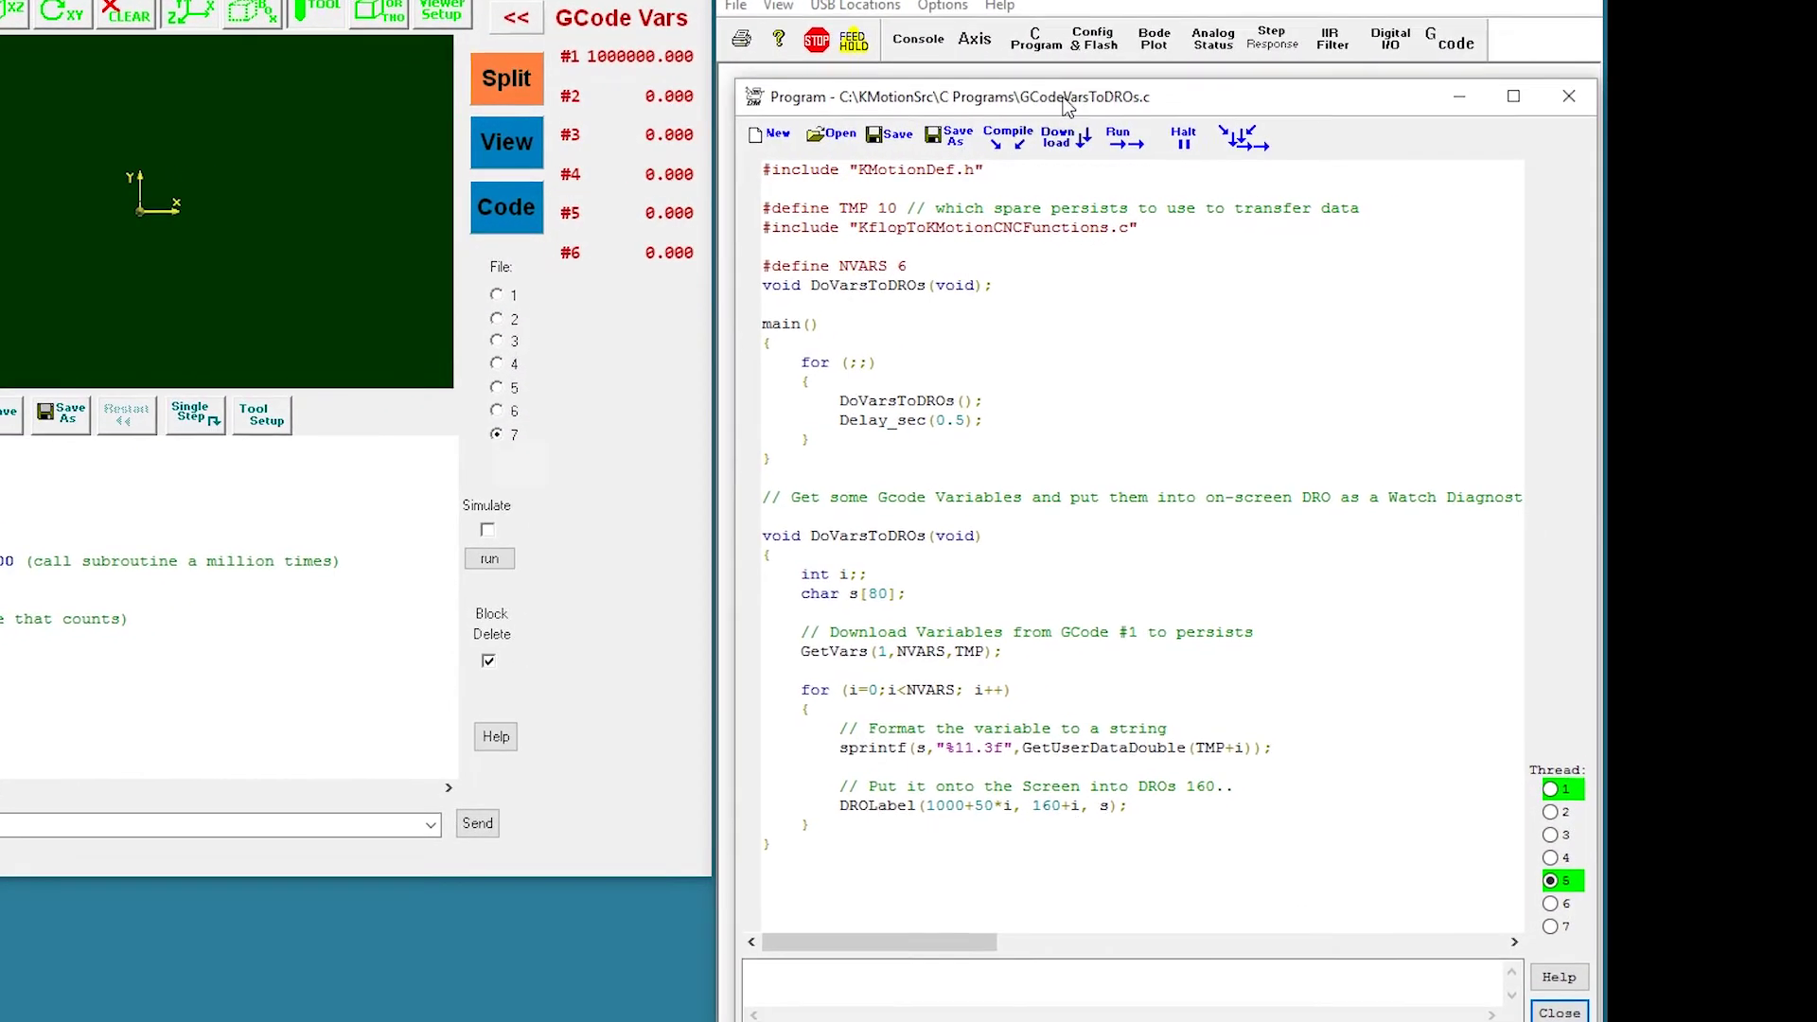
left_click(1122, 96)
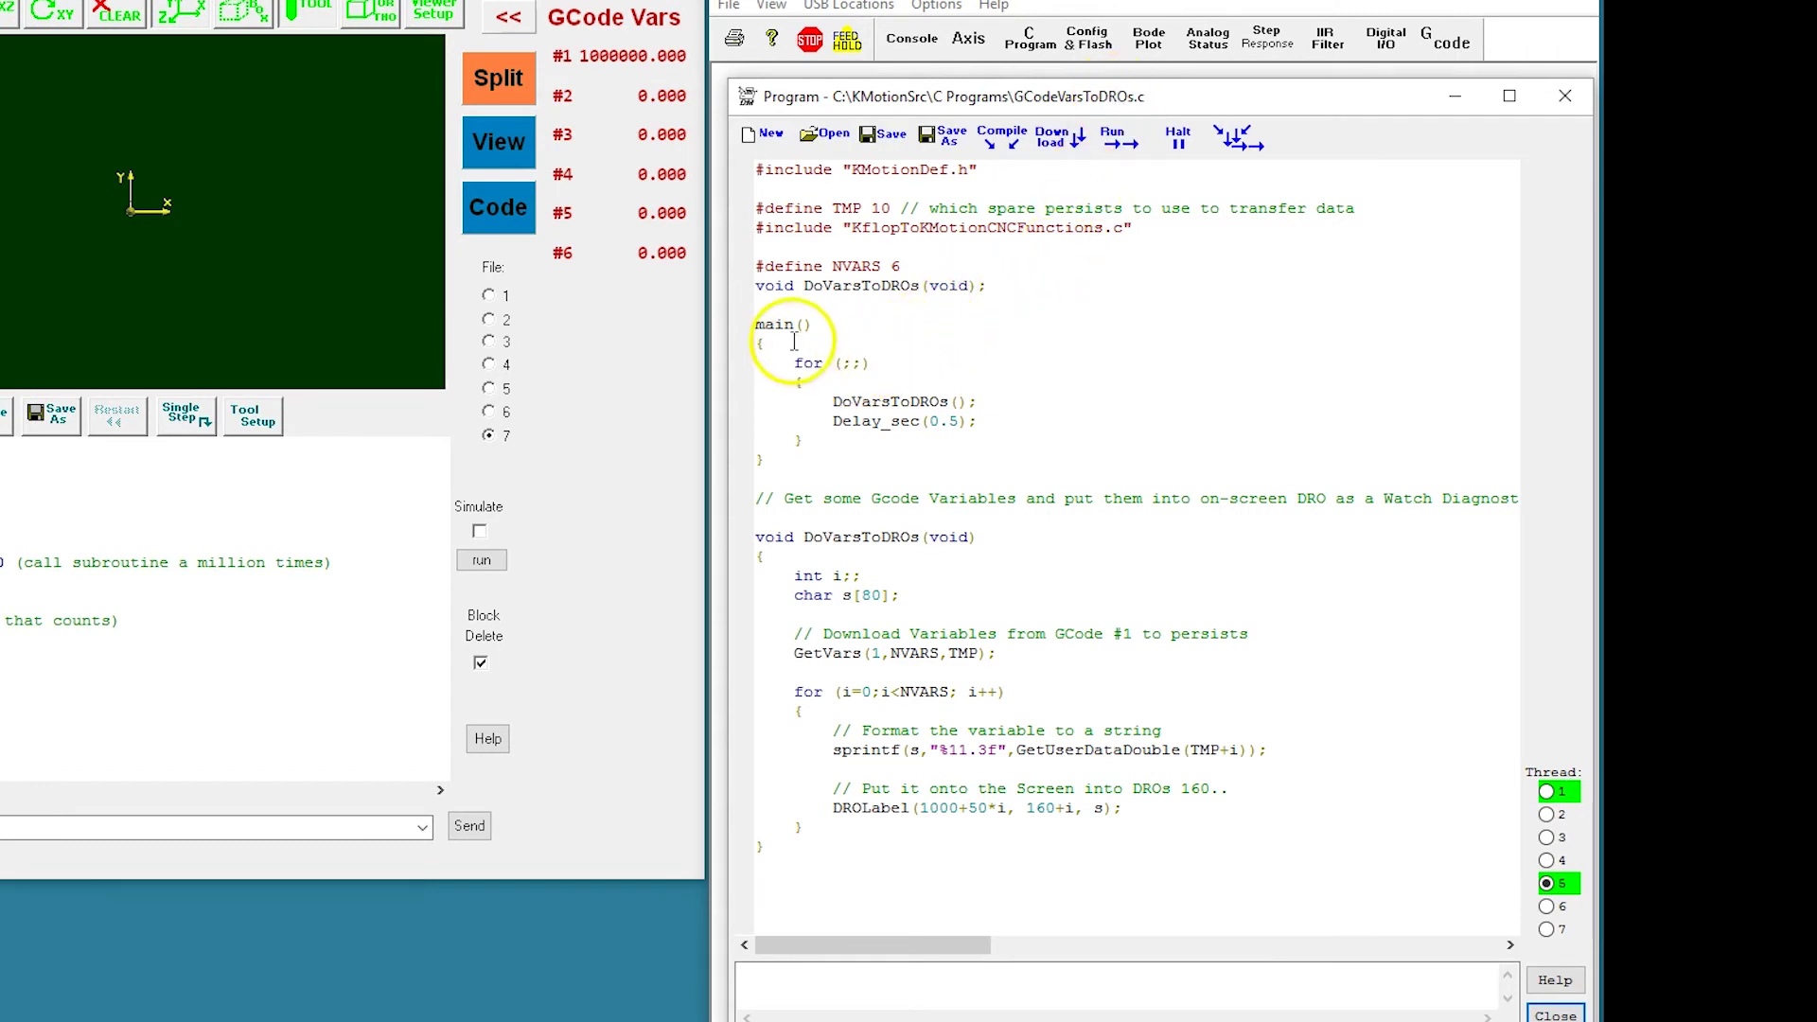
left_click_drag(756, 324, 930, 467)
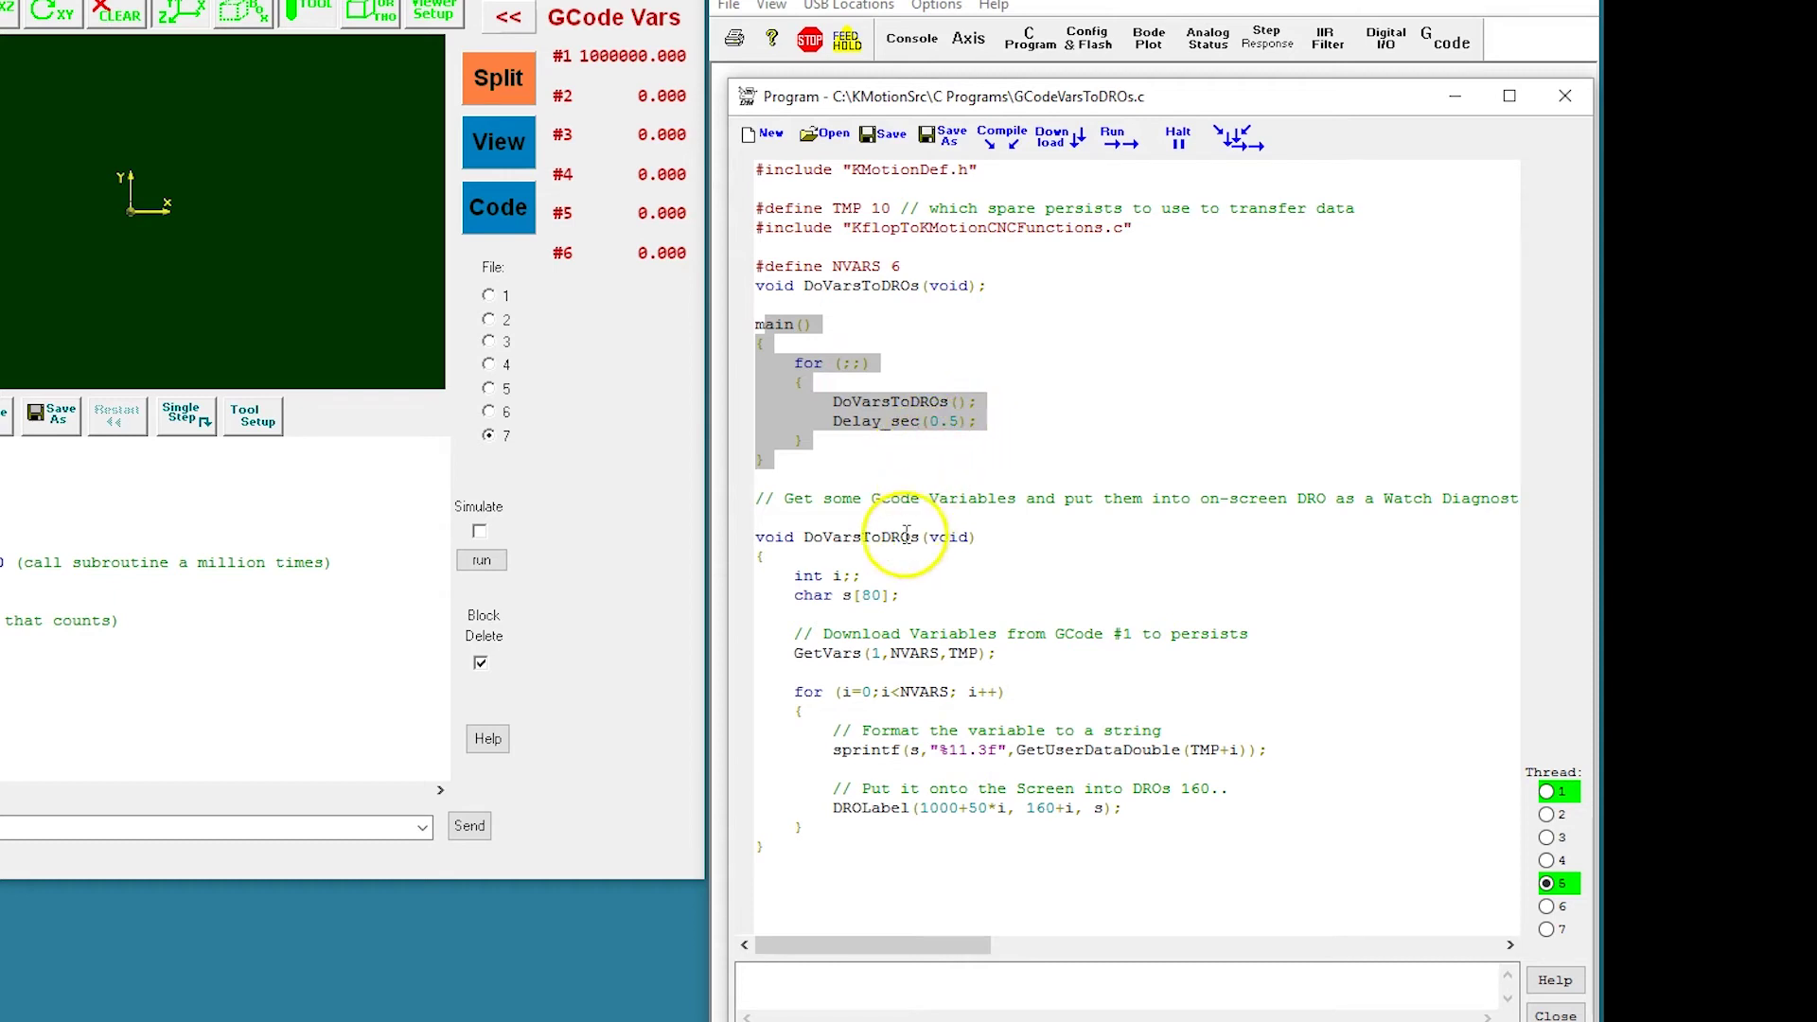
left_click(851, 406)
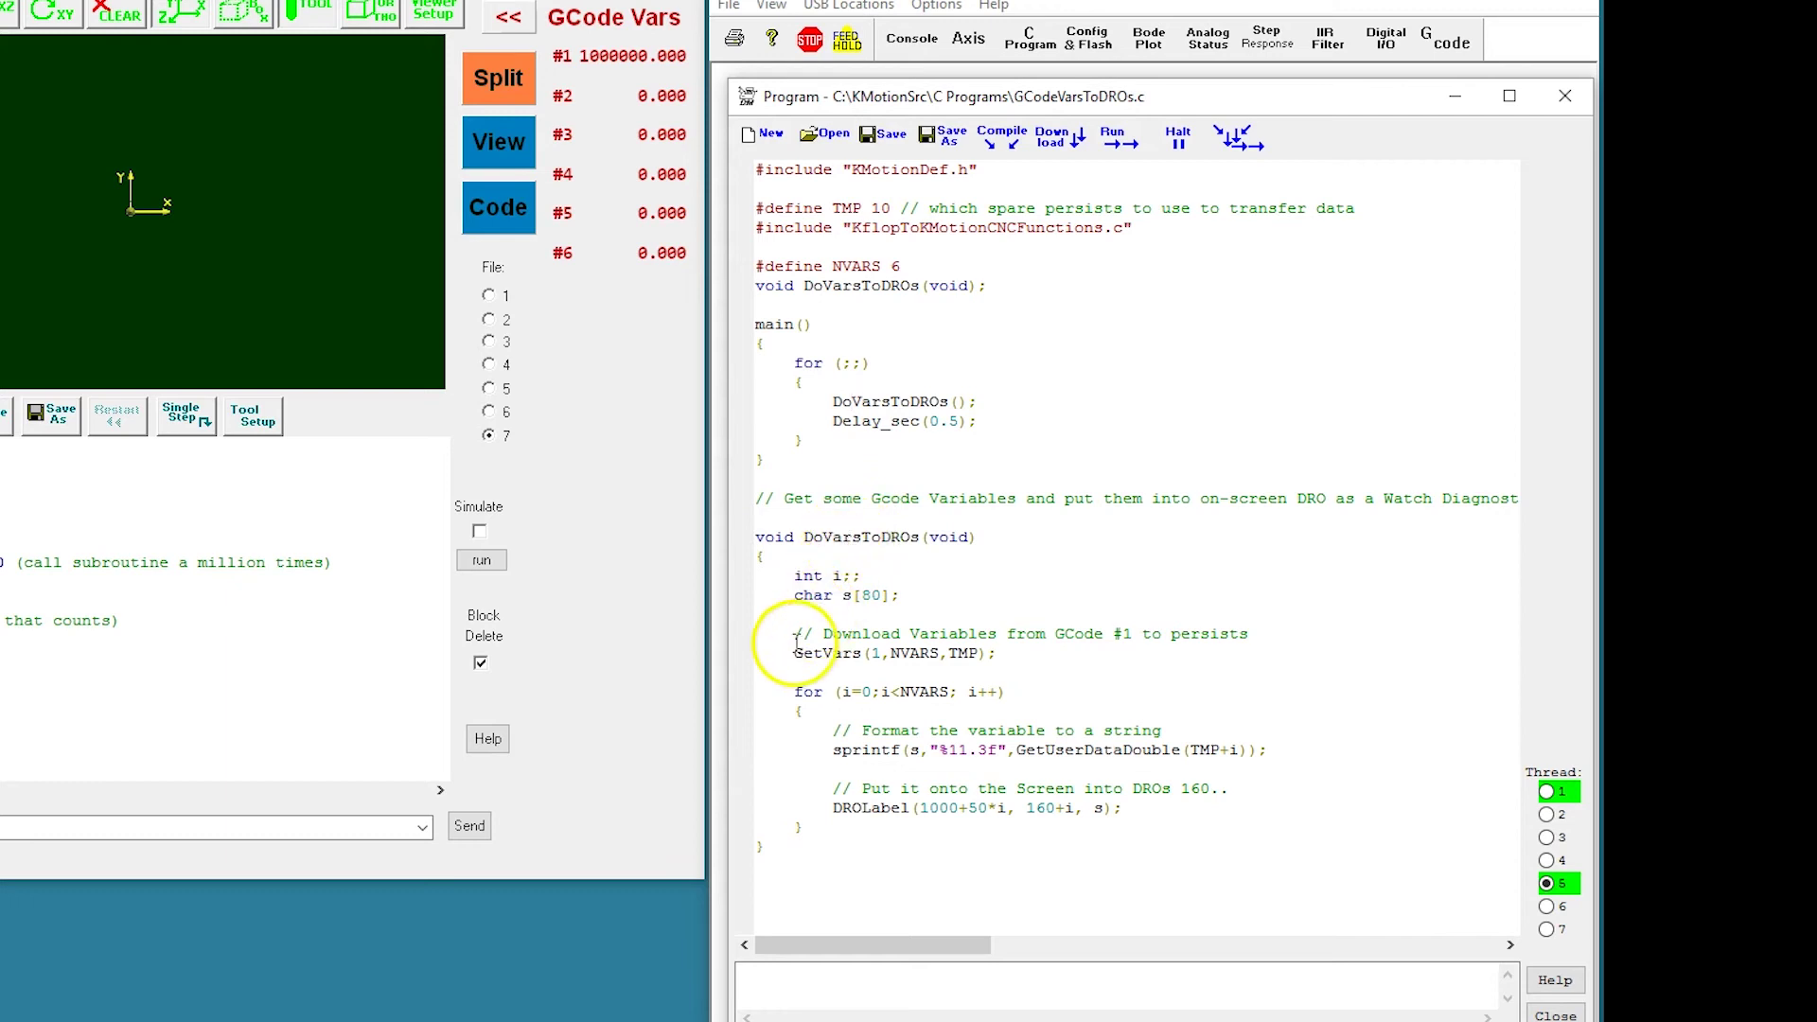
left_click_drag(794, 633, 1011, 661)
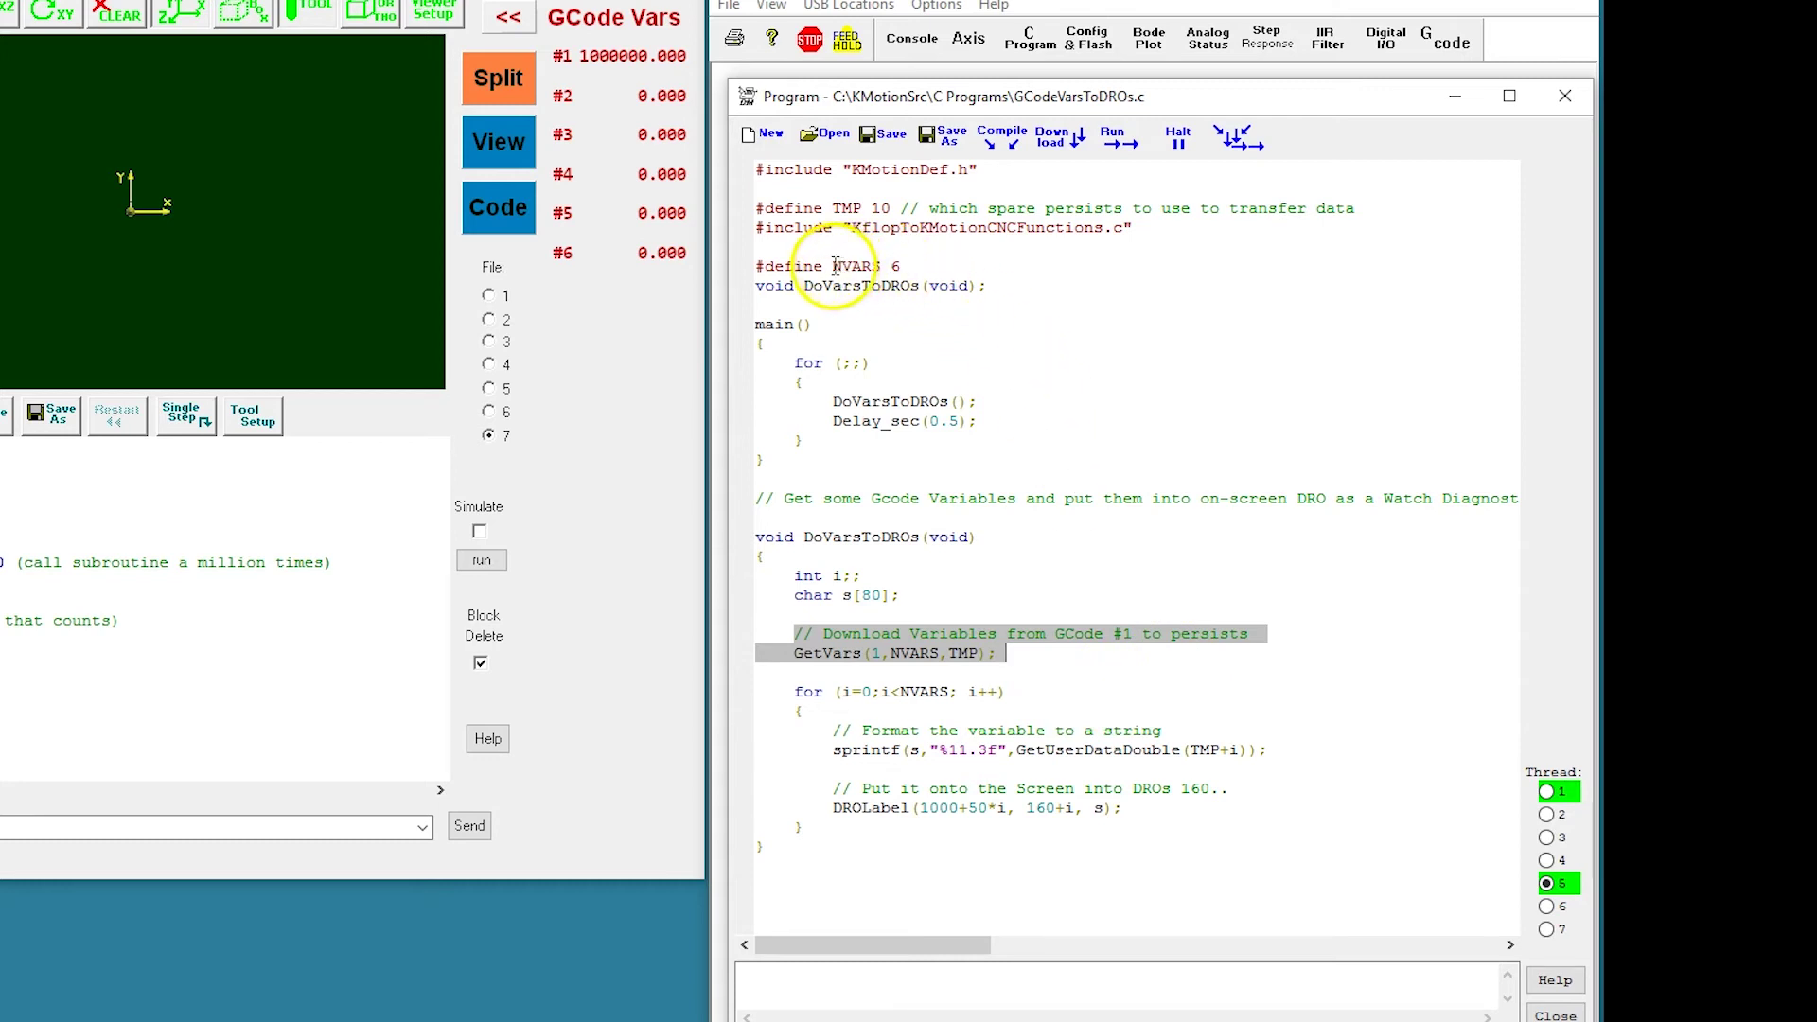
left_click_drag(835, 266, 901, 266)
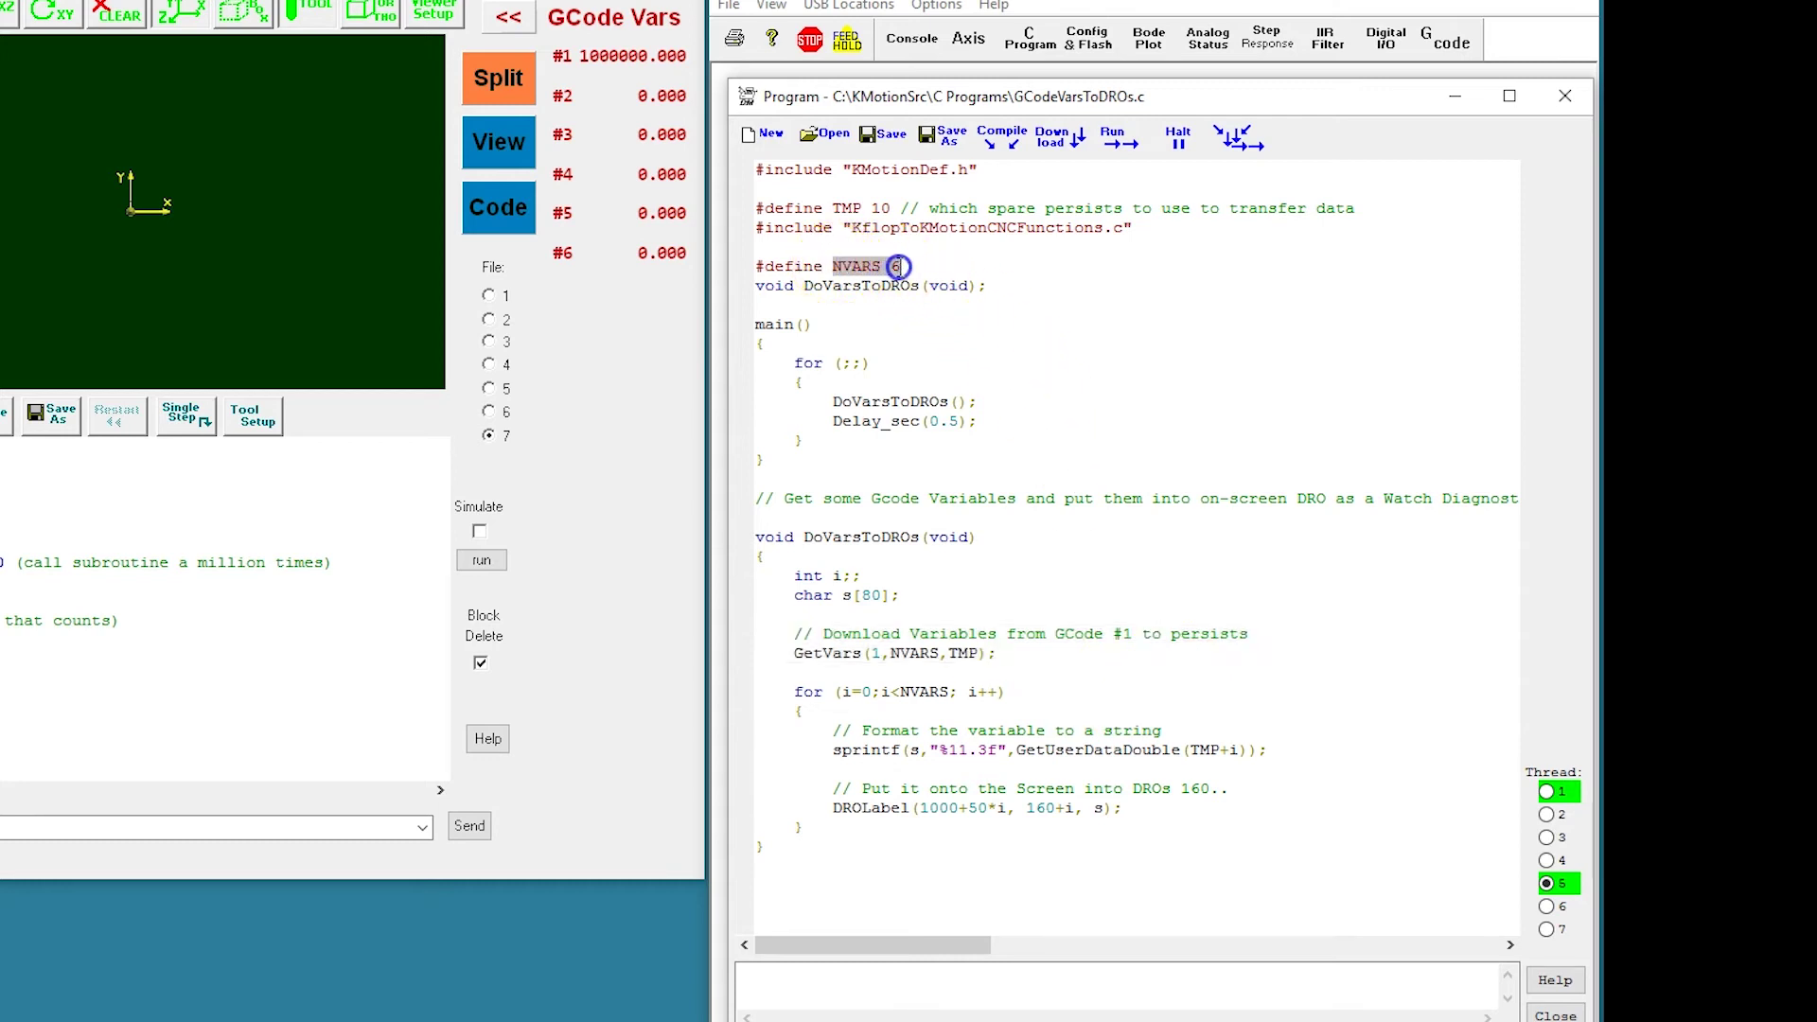
left_click(923, 652)
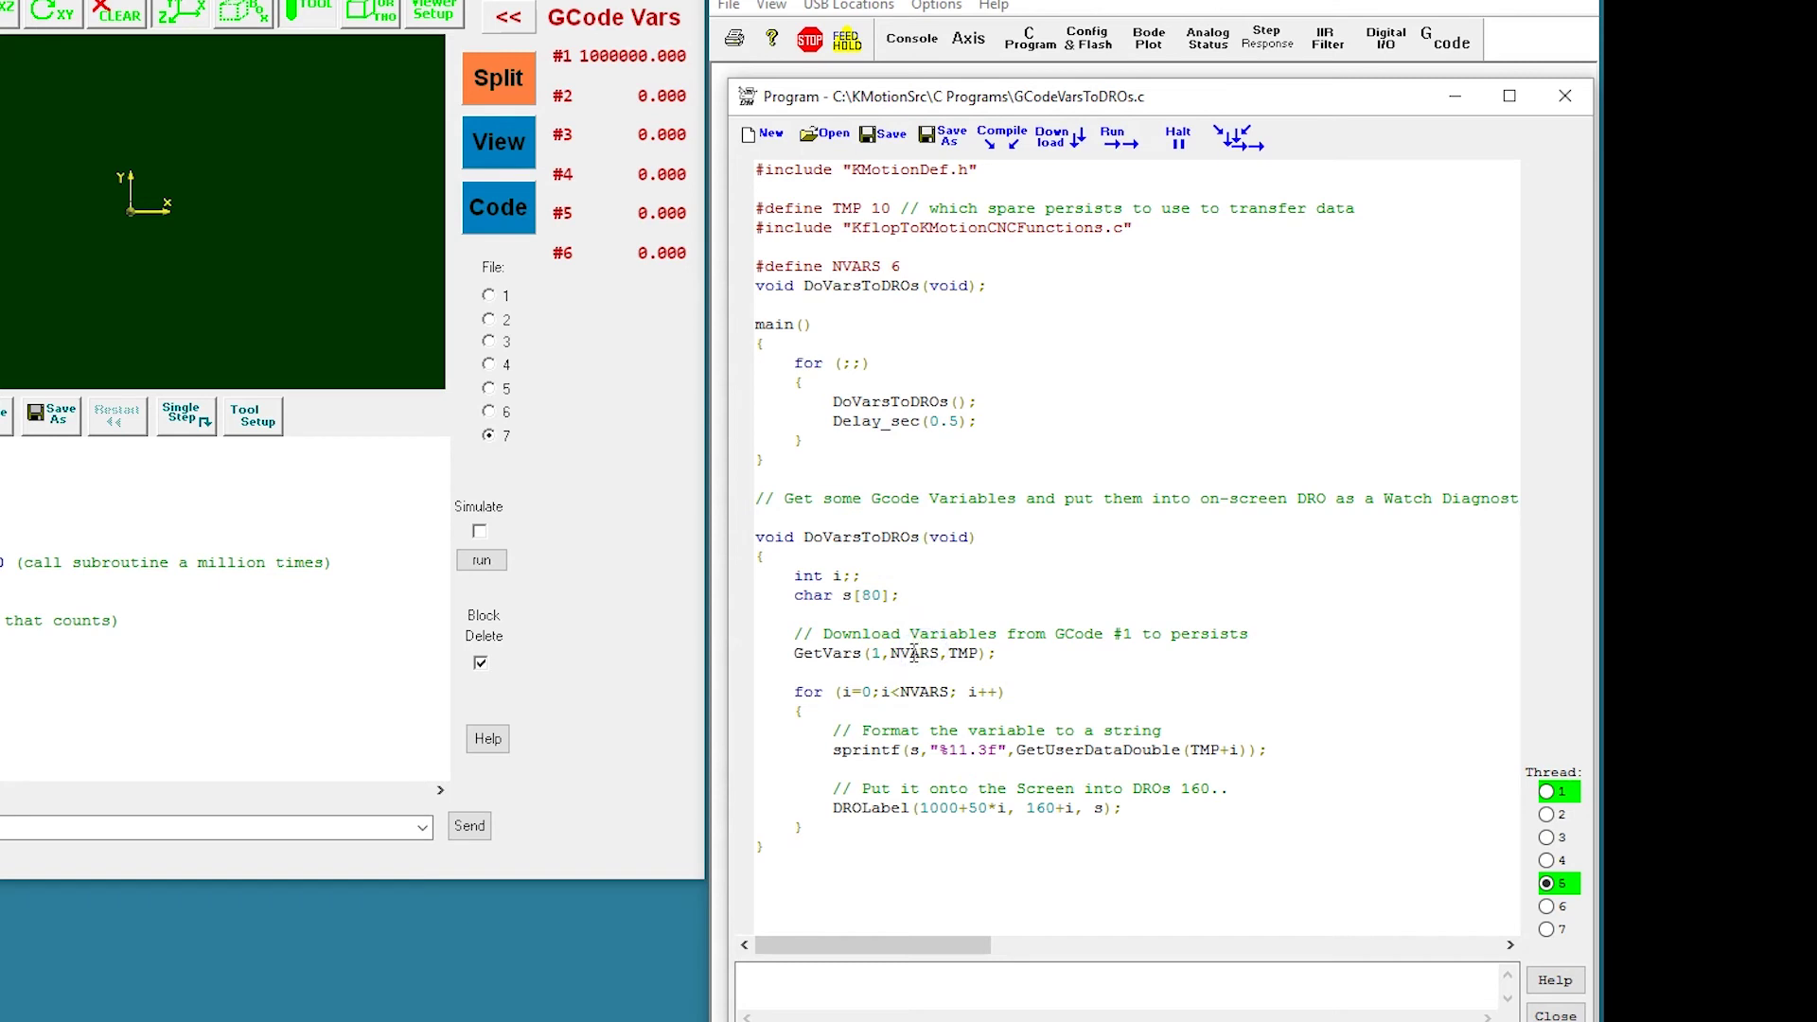
left_click(965, 653)
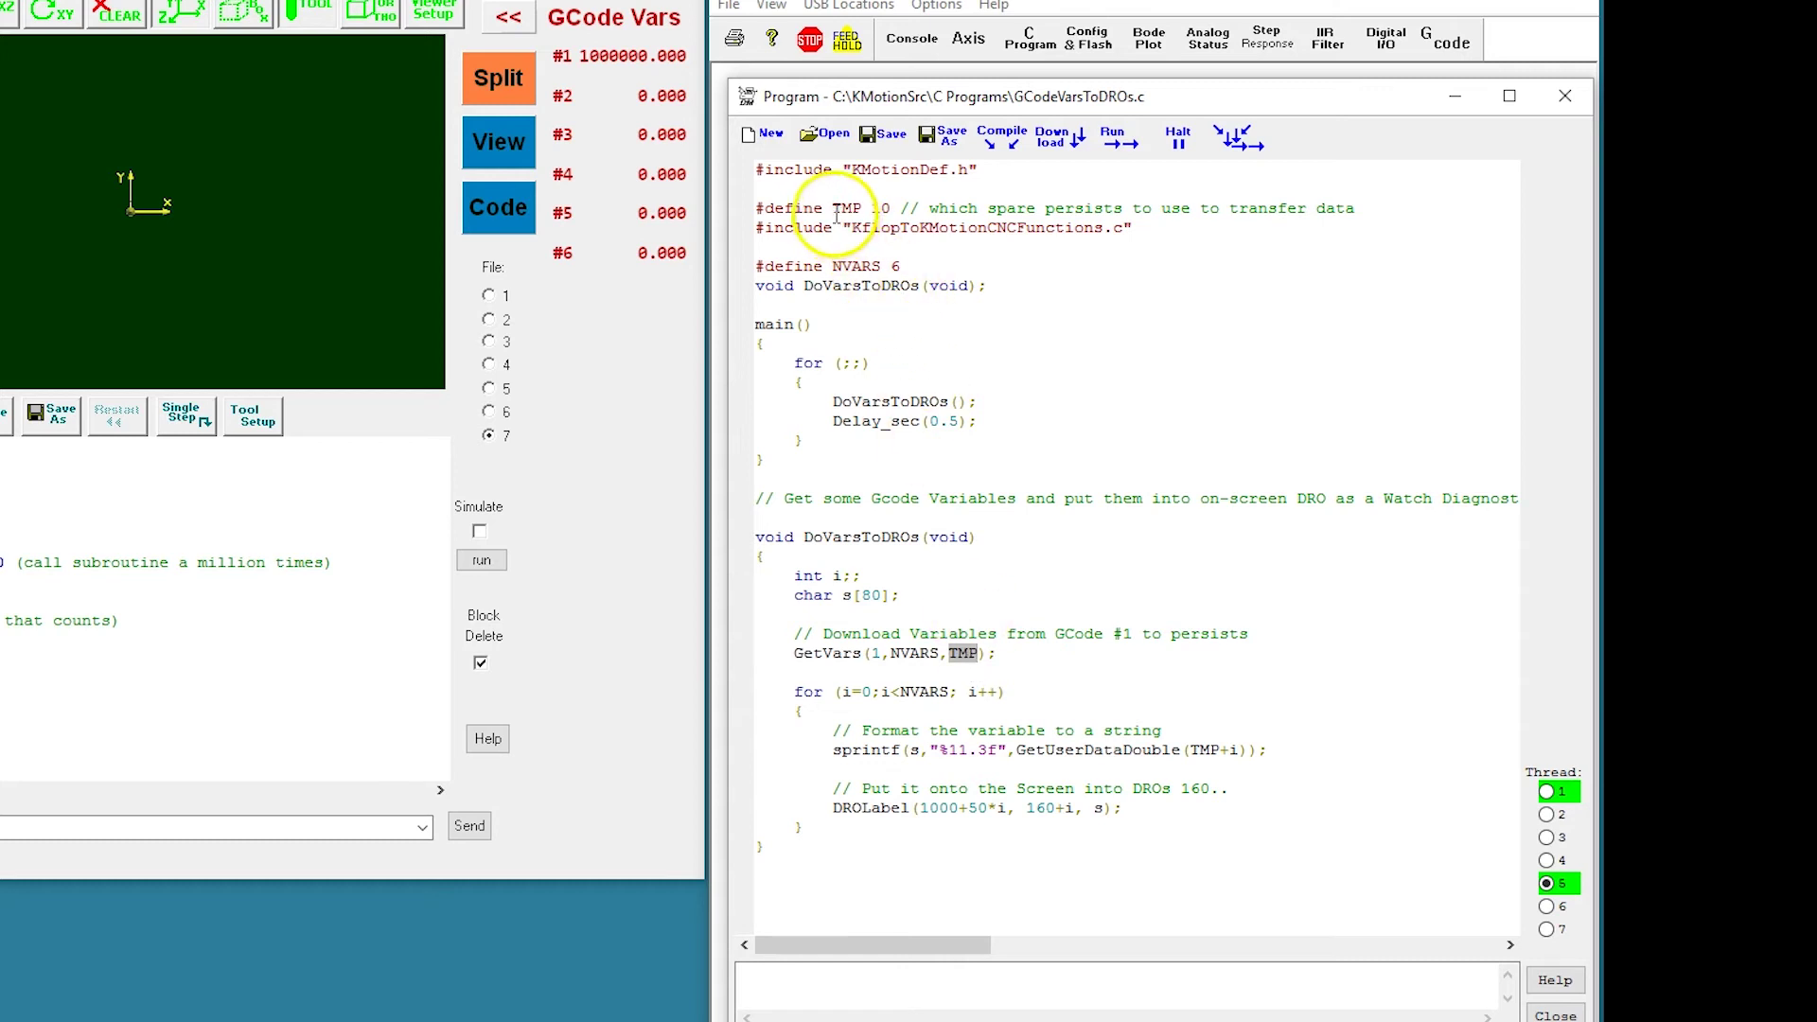
left_click_drag(834, 209, 883, 213)
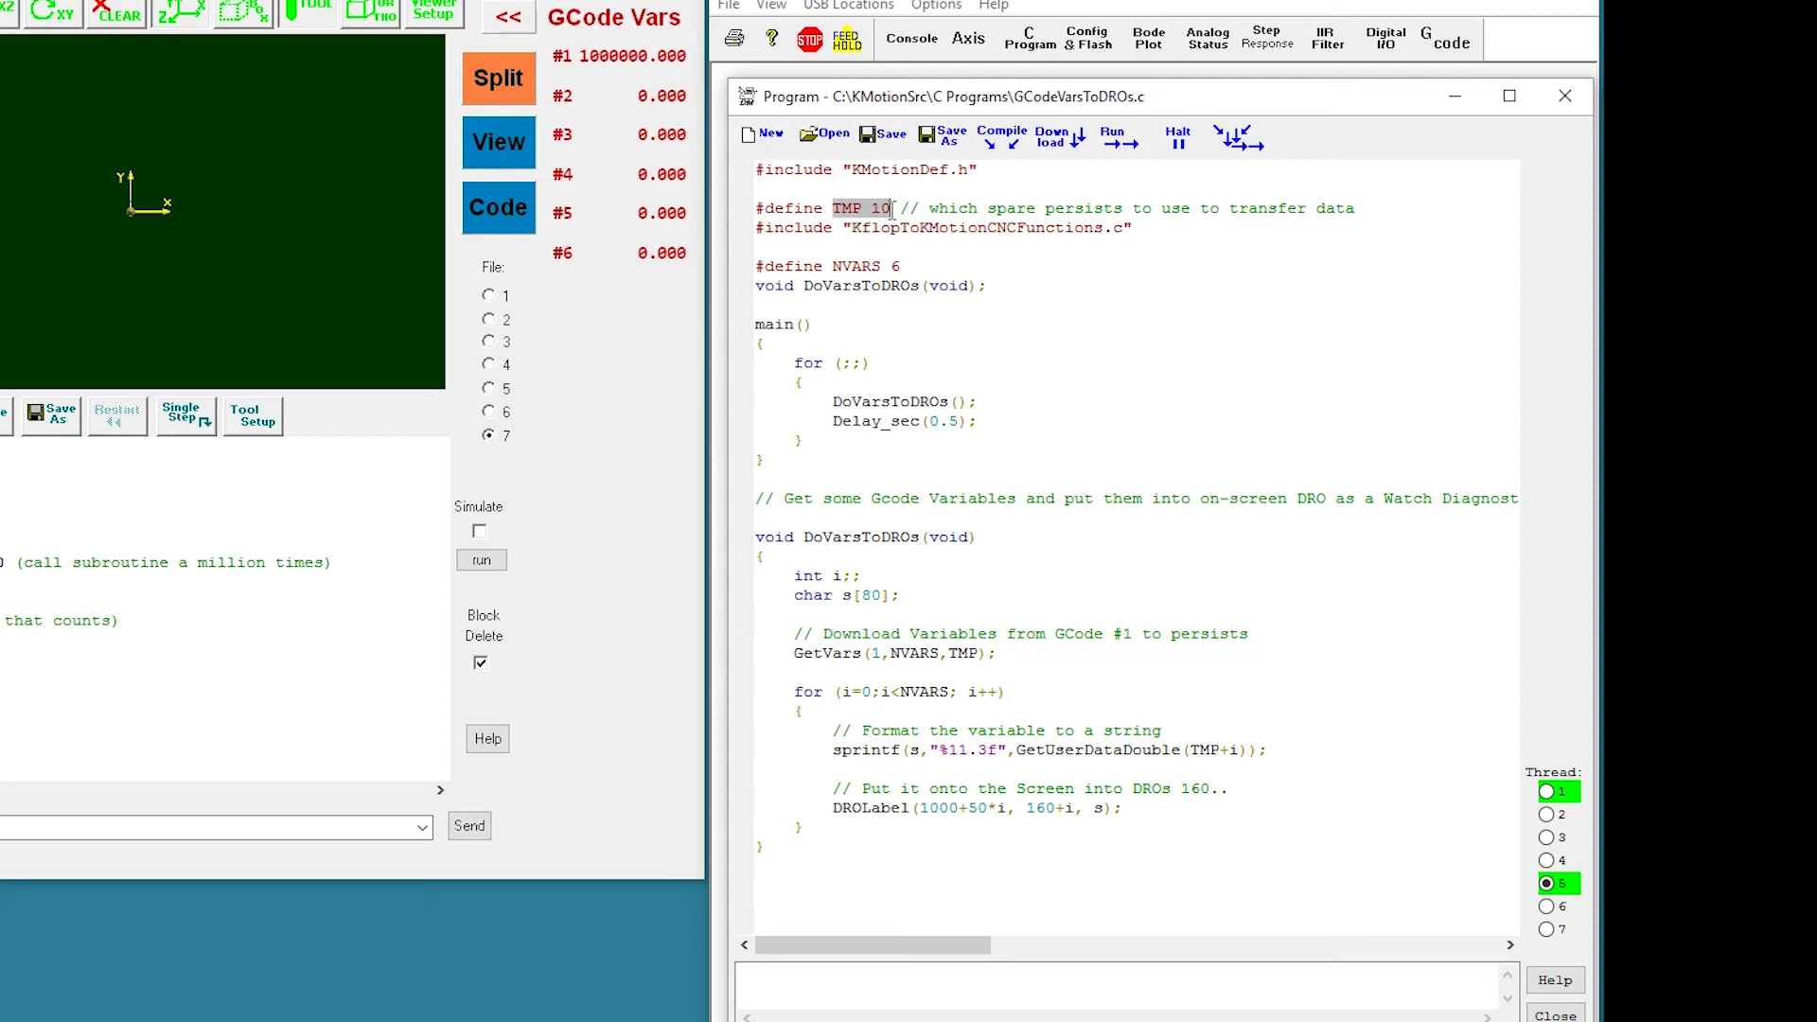
left_click(923, 692)
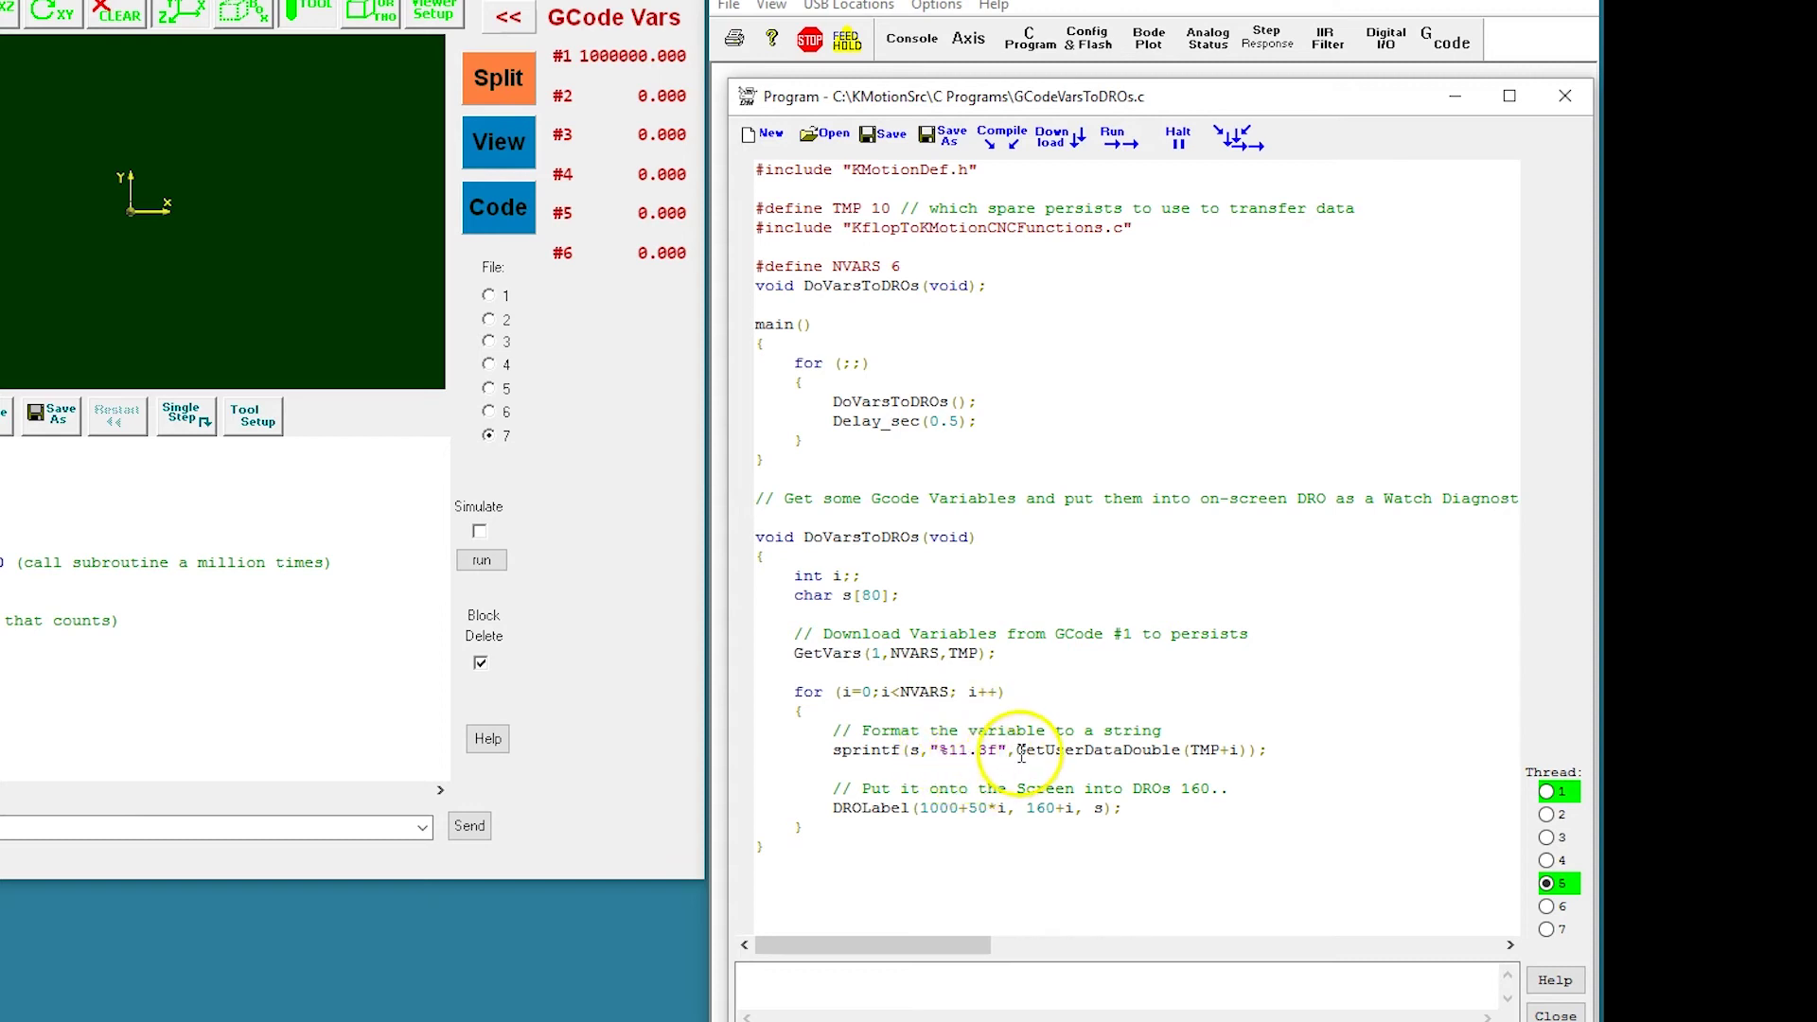
left_click_drag(1018, 754, 1242, 755)
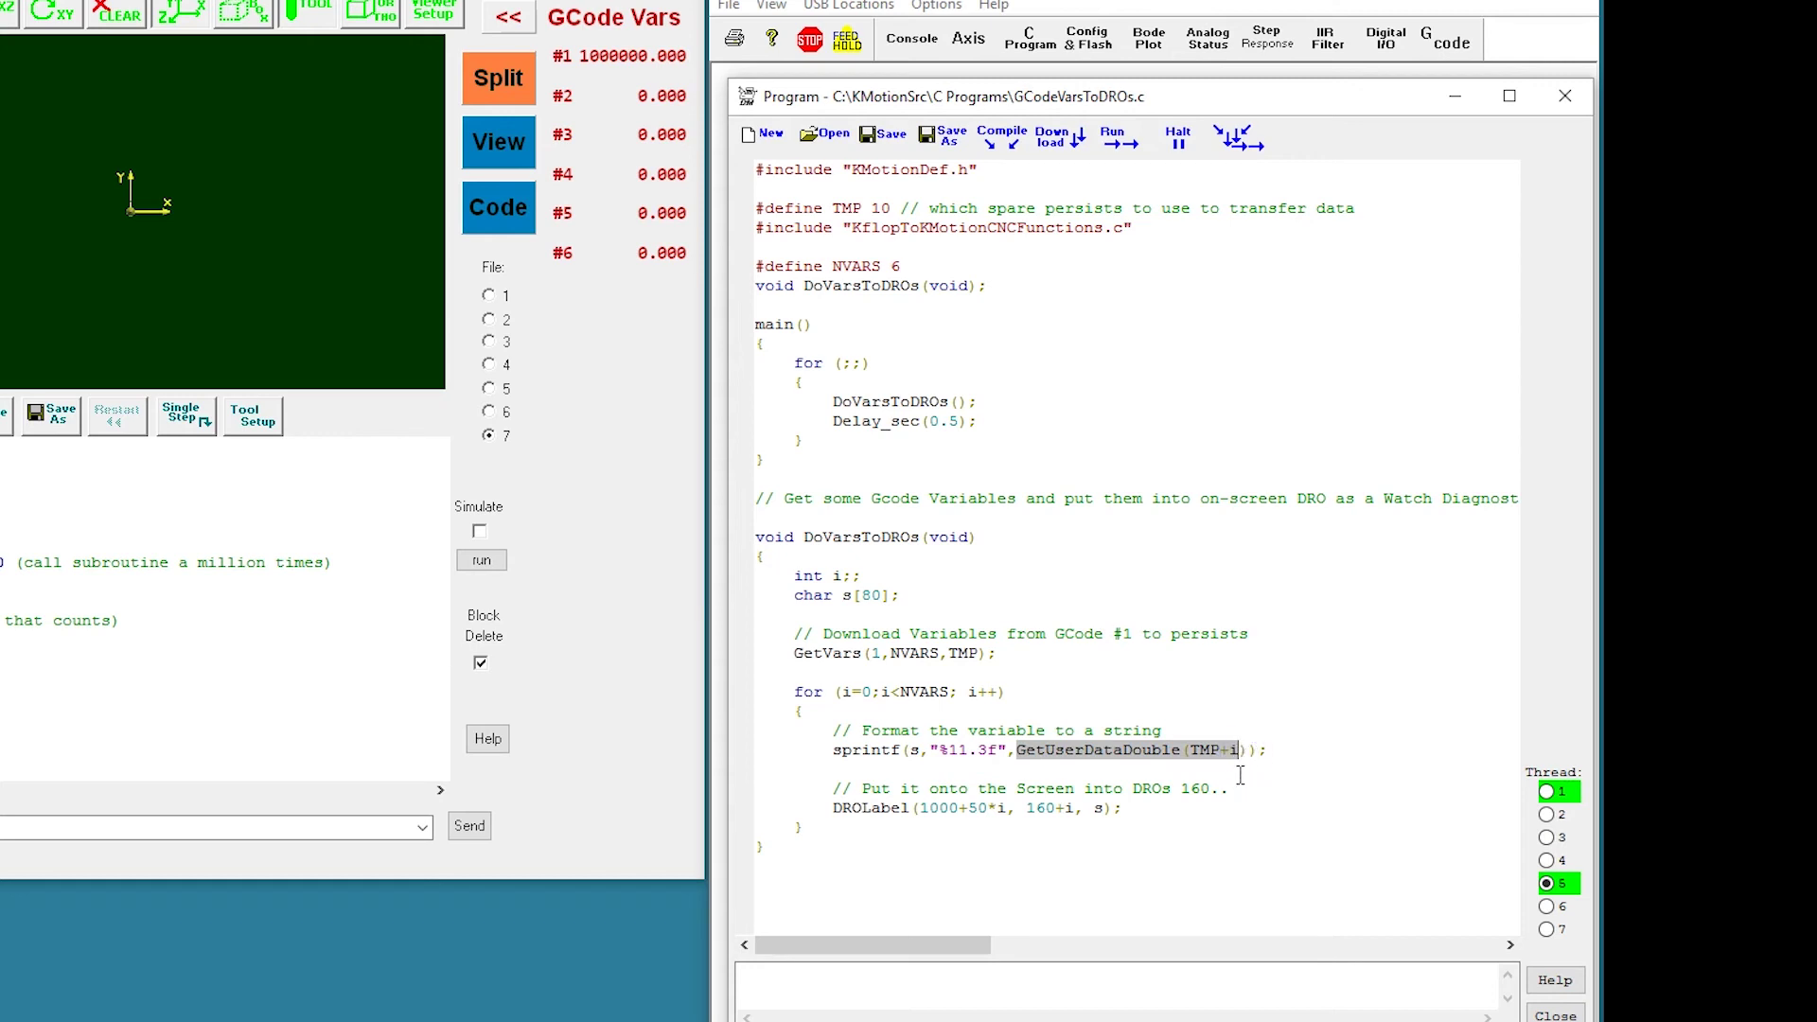
left_click(958, 752)
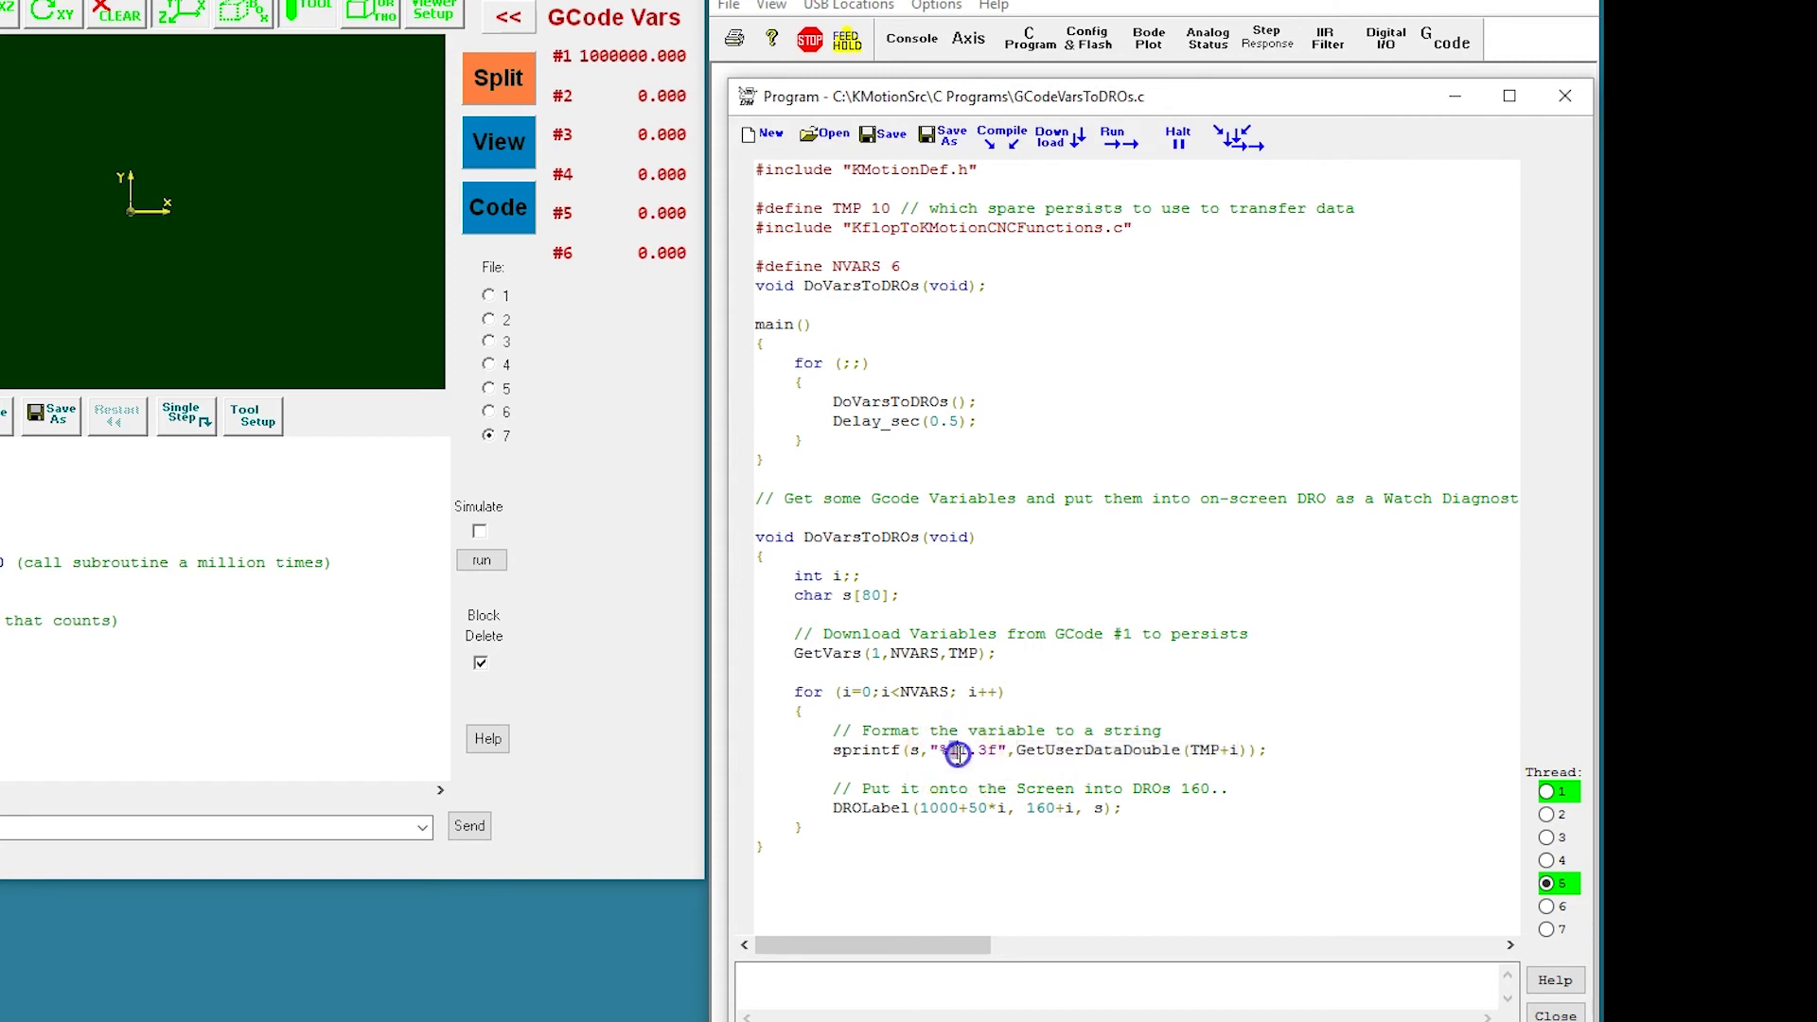
left_click_drag(998, 751, 998, 751)
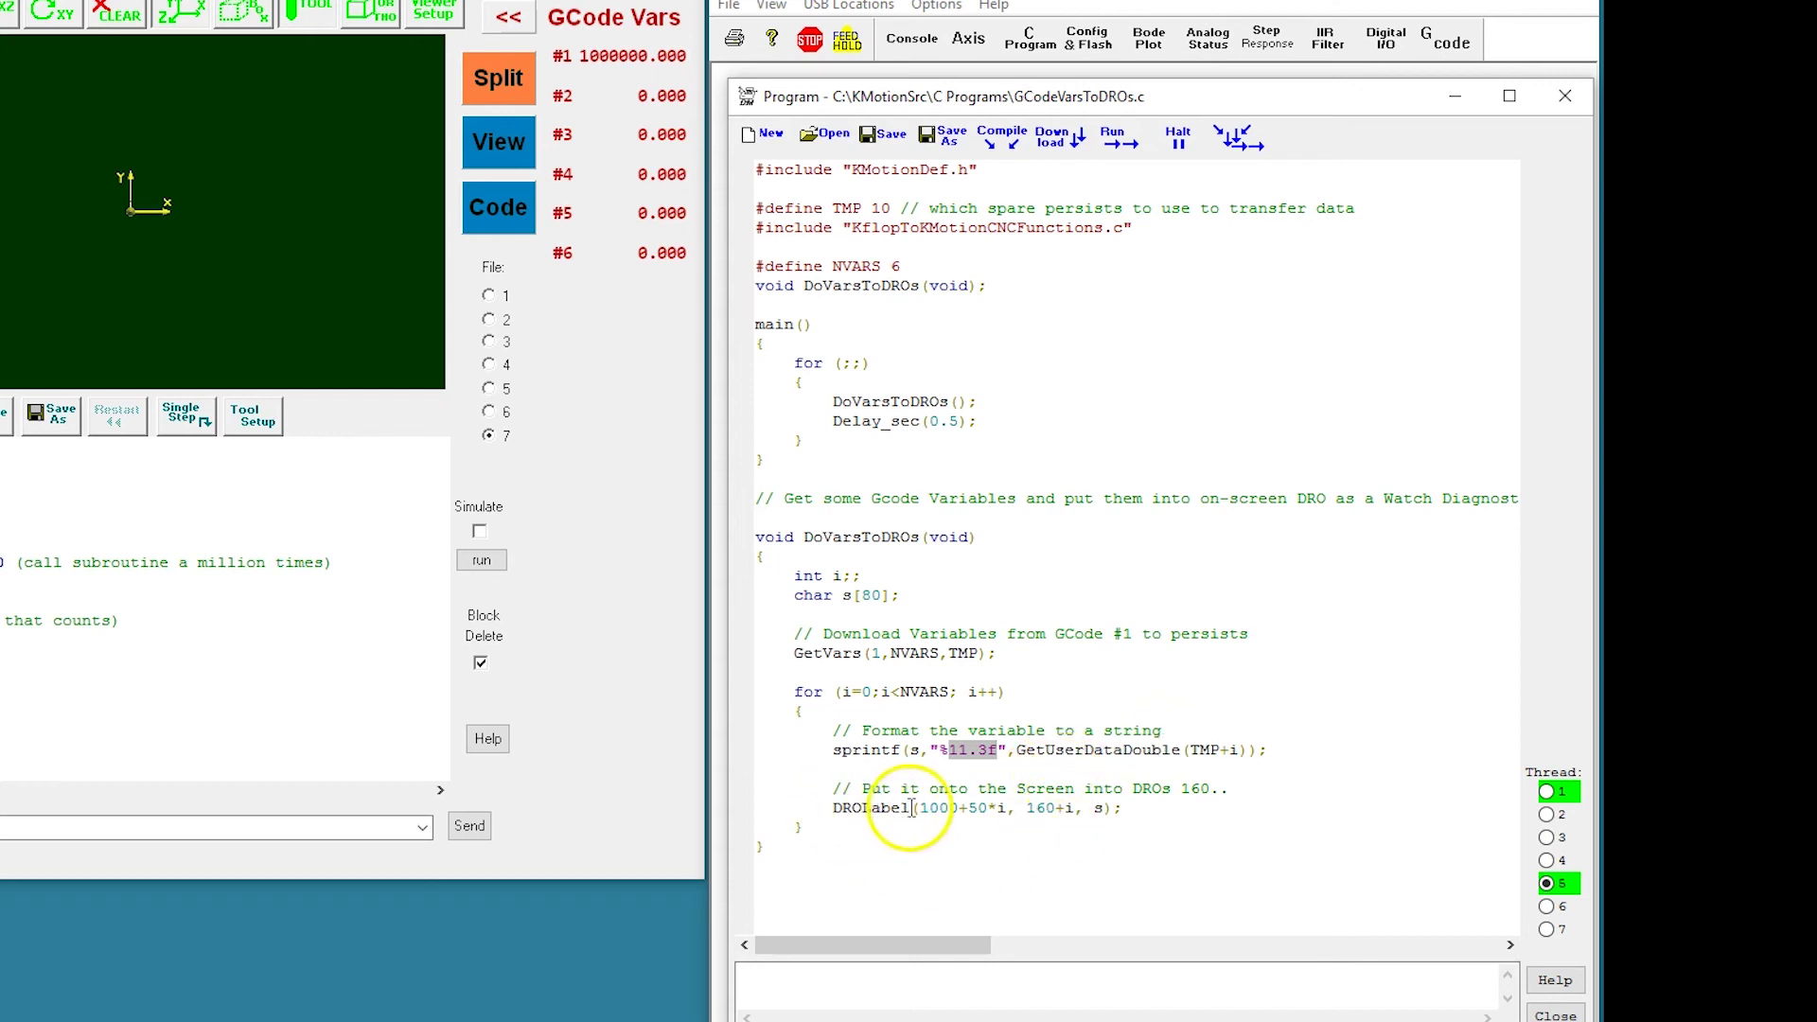
left_click(1037, 807)
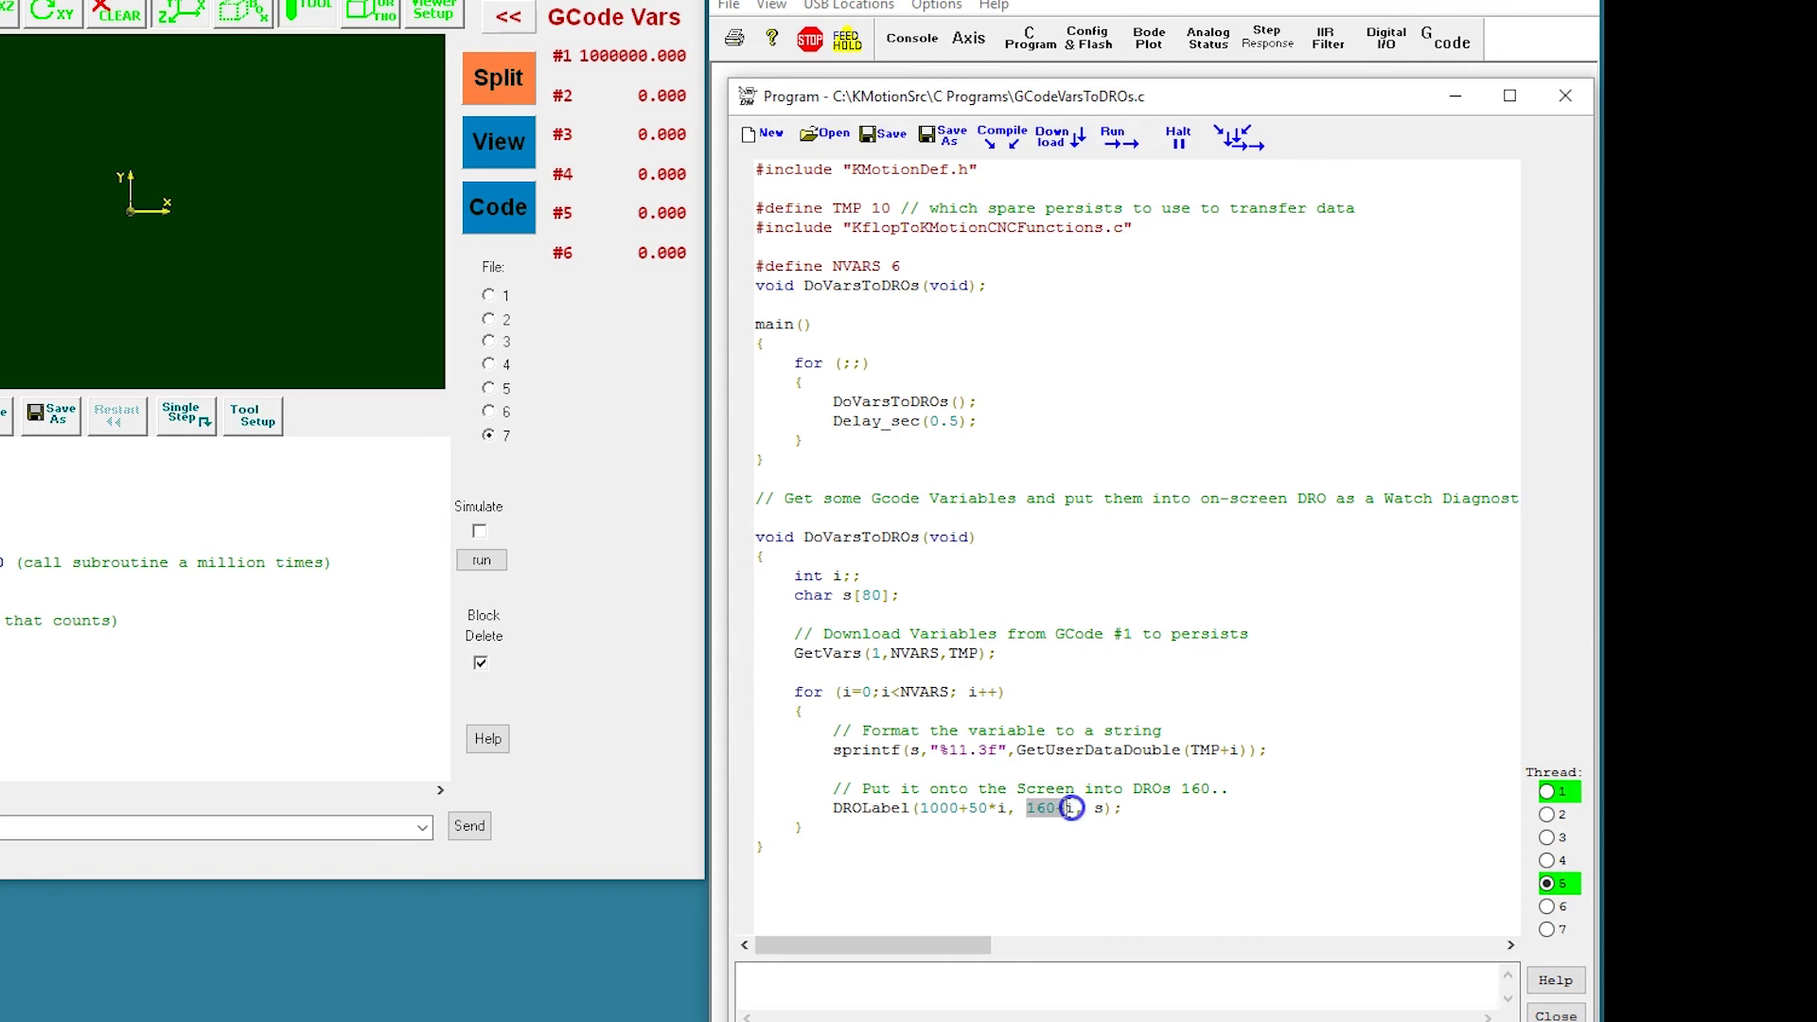
left_click(926, 809)
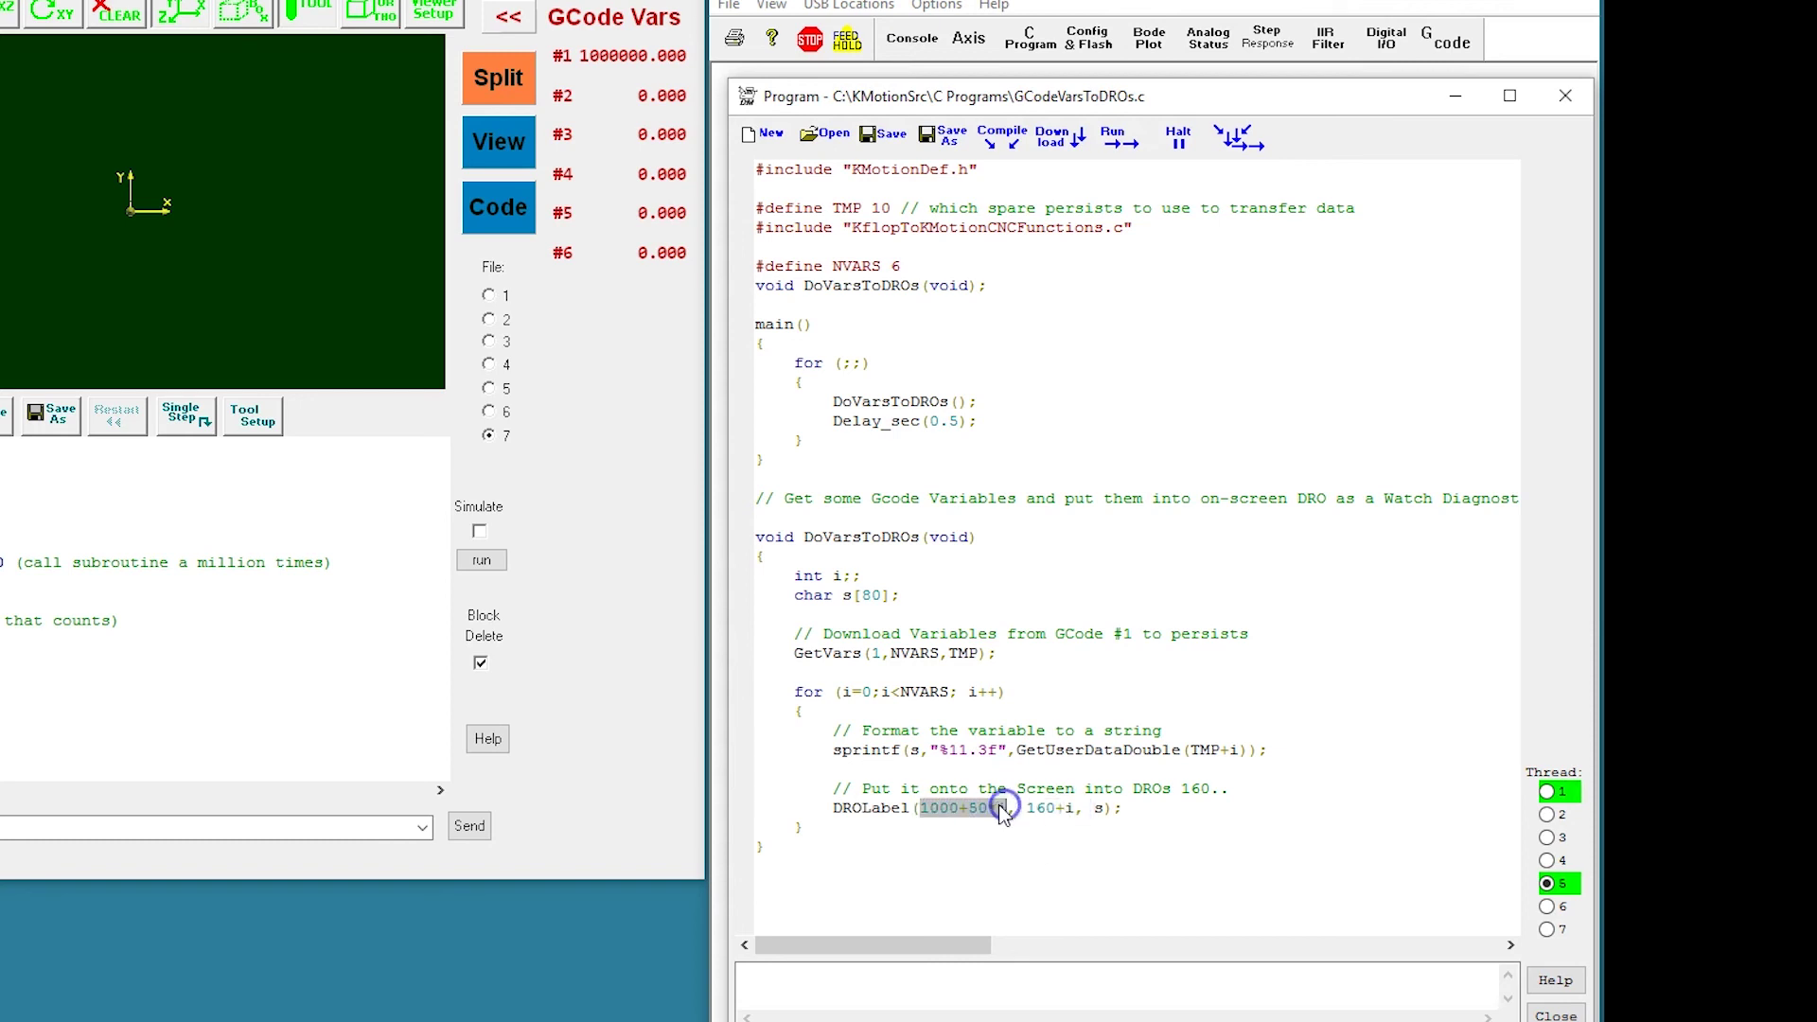
left_click_drag(1002, 808, 1008, 810)
- Re-show the GCode Vars panel and run TestGCodeVars.ngc, watching #1 count up live
left_click(1077, 571)
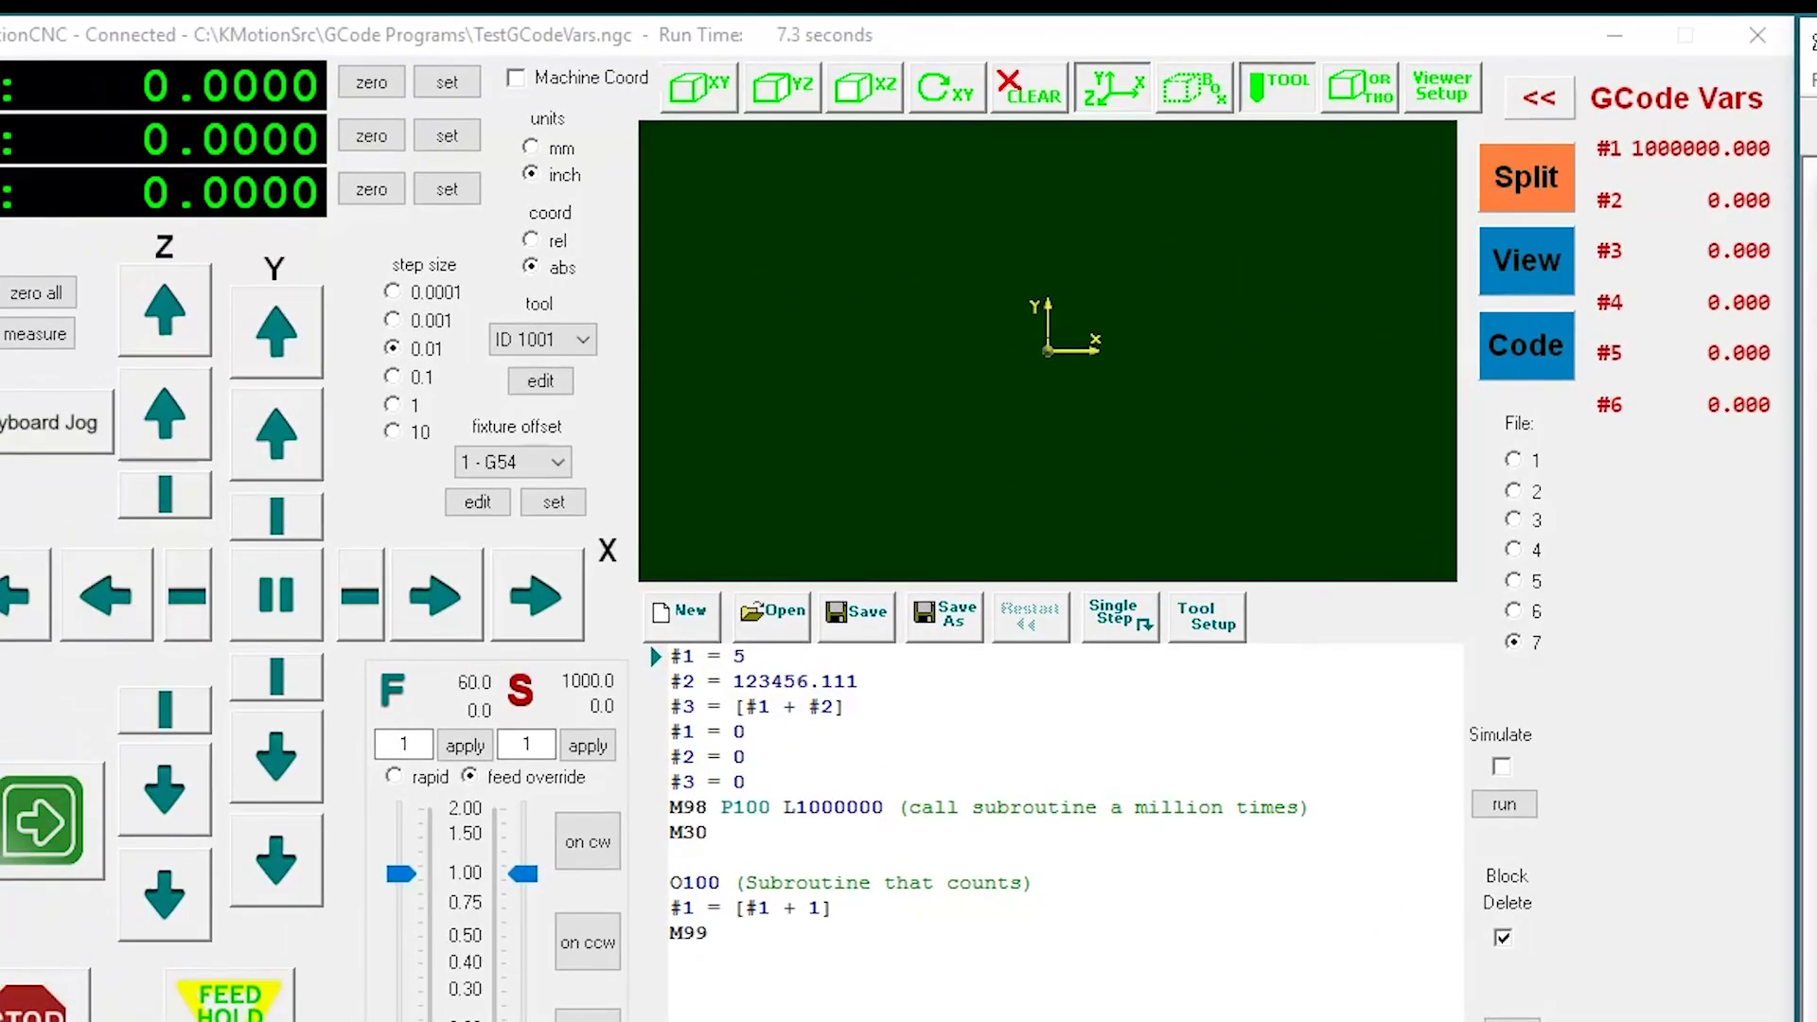
left_click(1543, 98)
left_click(1543, 99)
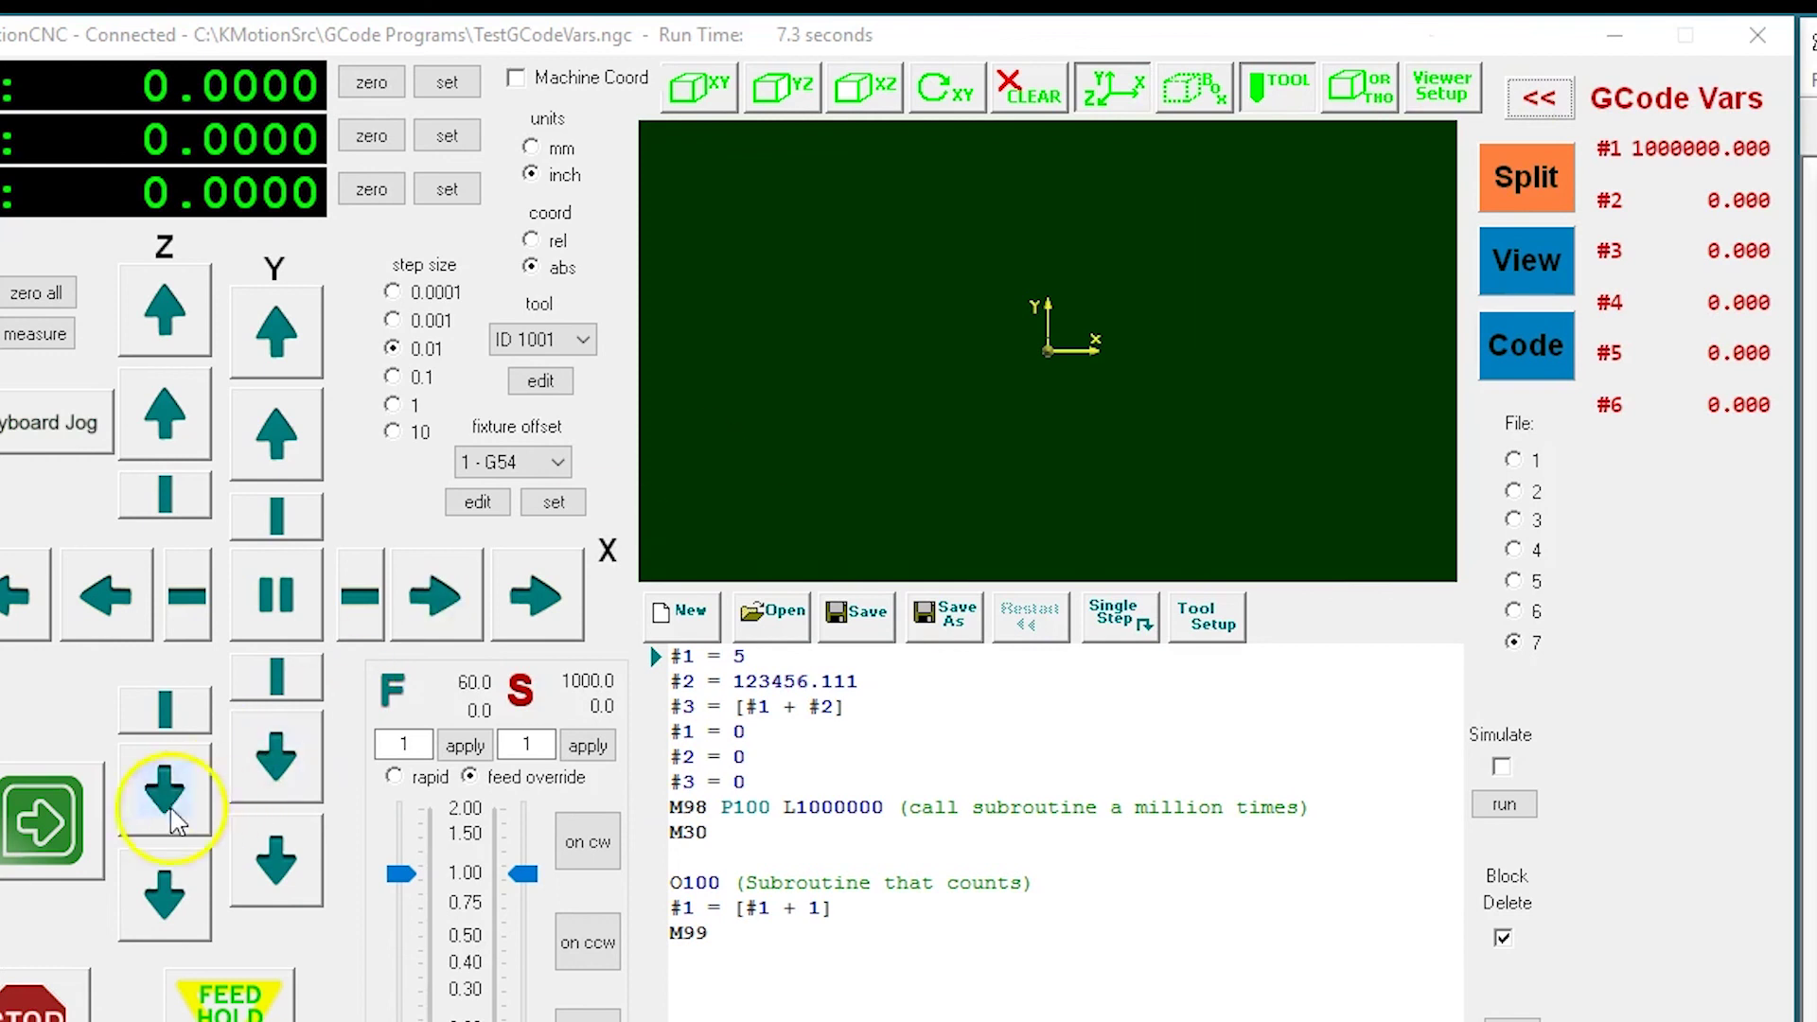
left_click(71, 833)
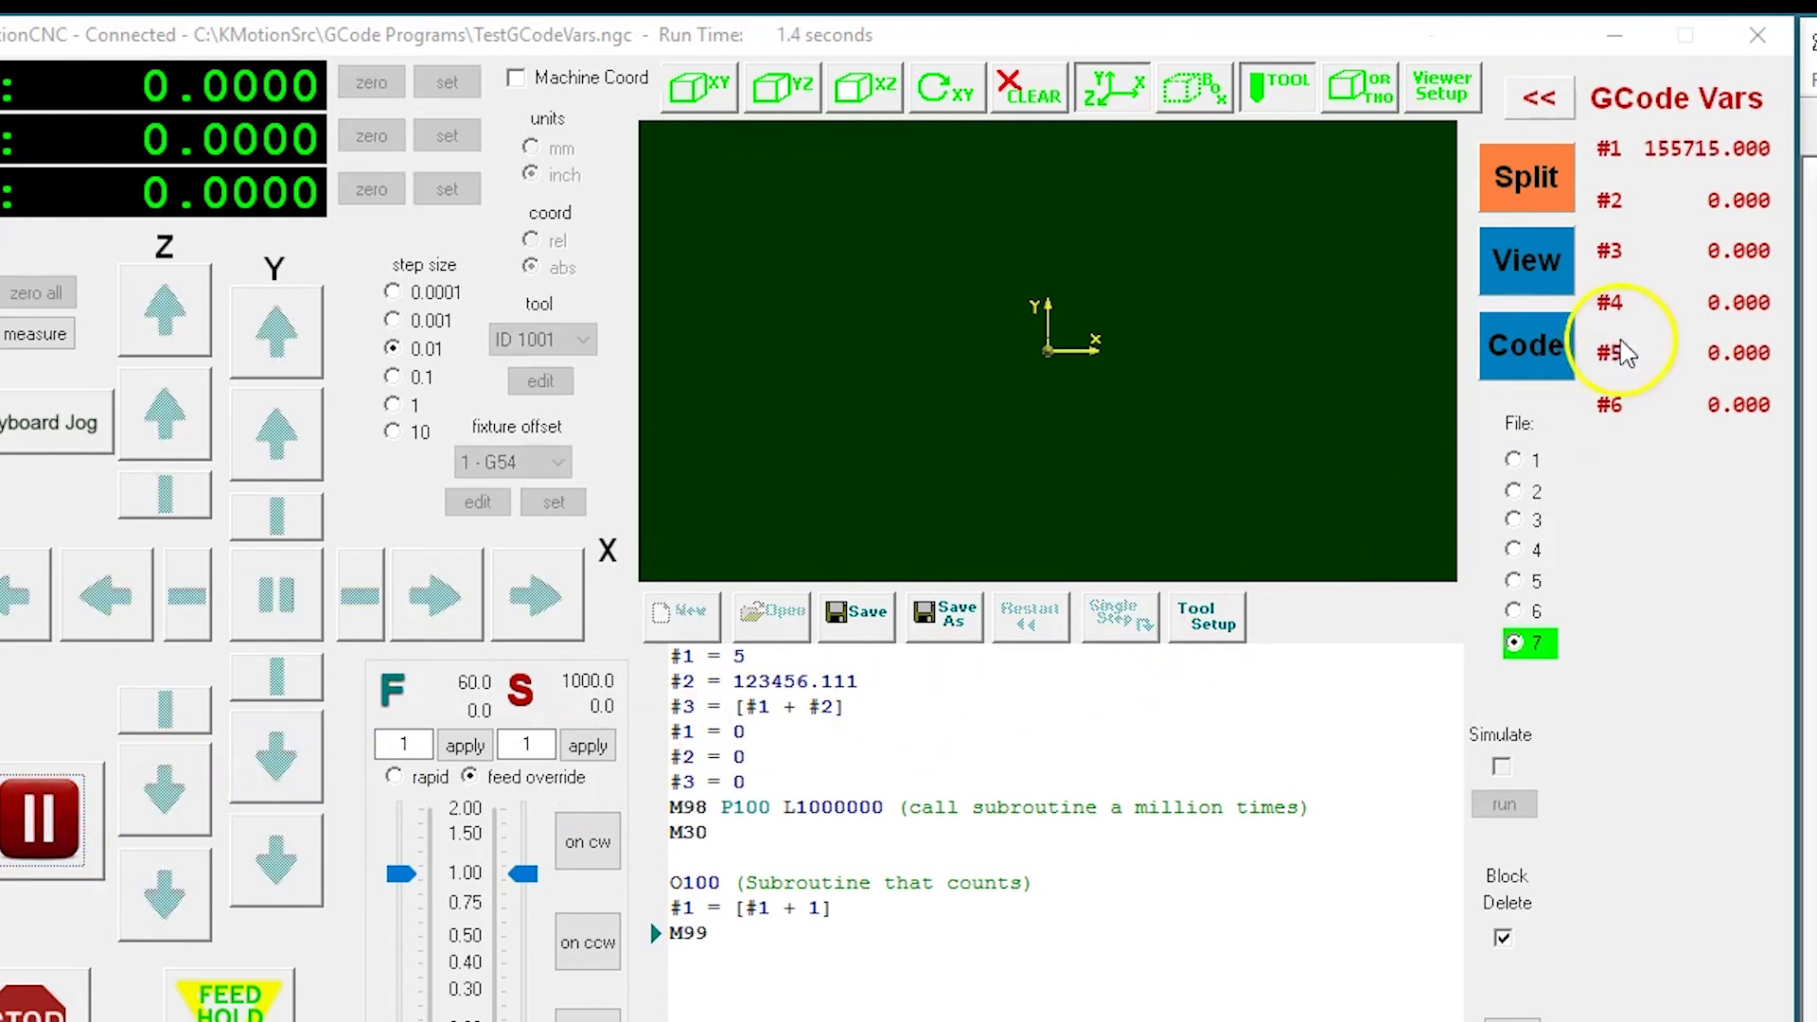